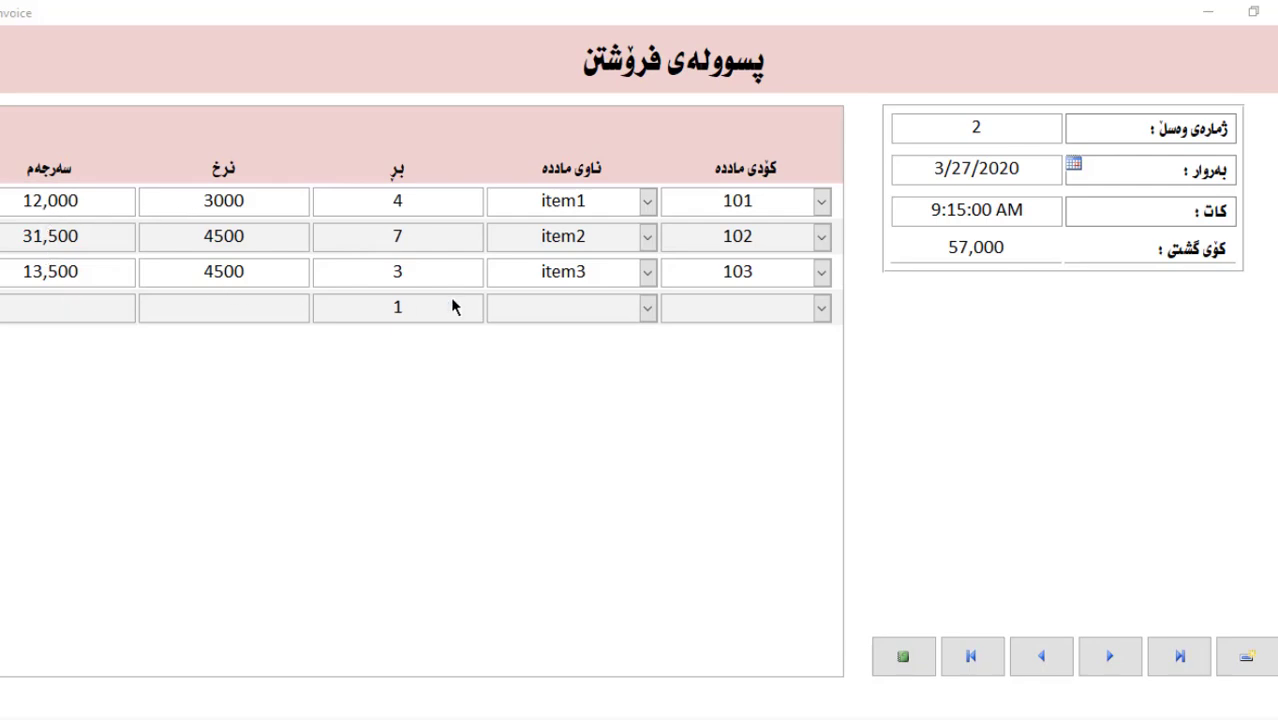
Start a new sales invoice and set its date to 4/4/2020 with the date picker.
click(1248, 670)
click(967, 166)
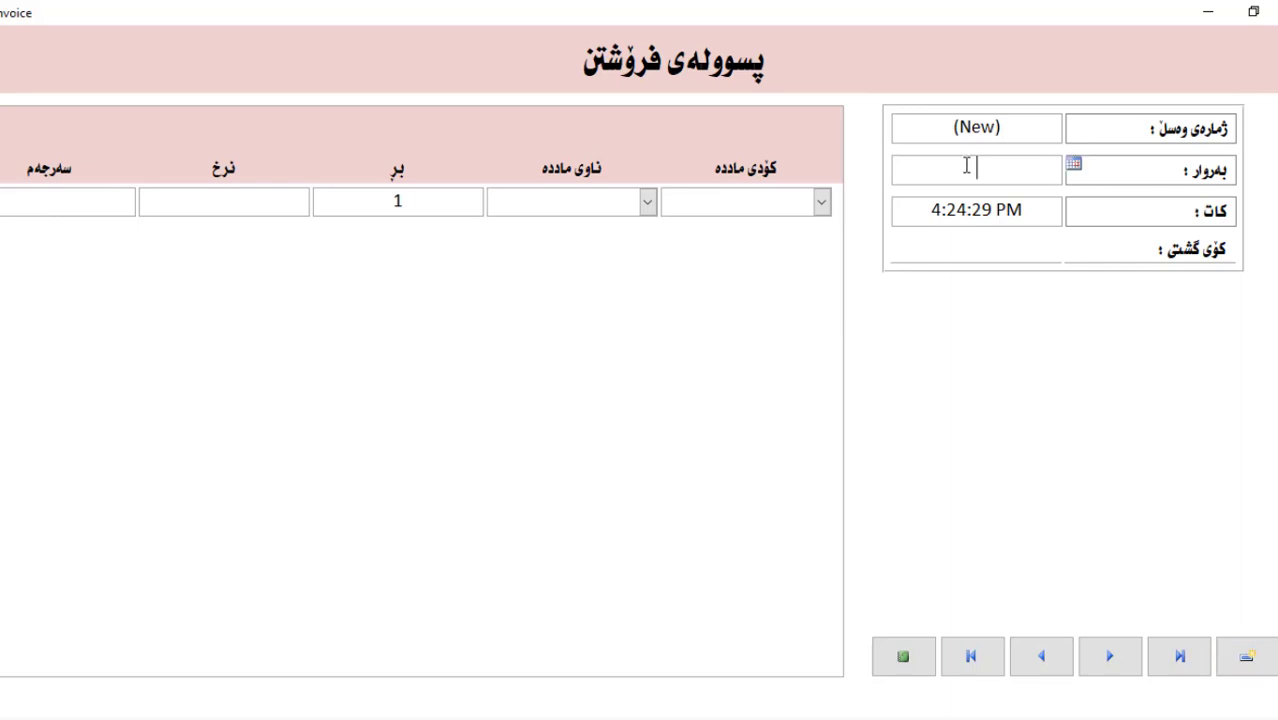
click(1073, 166)
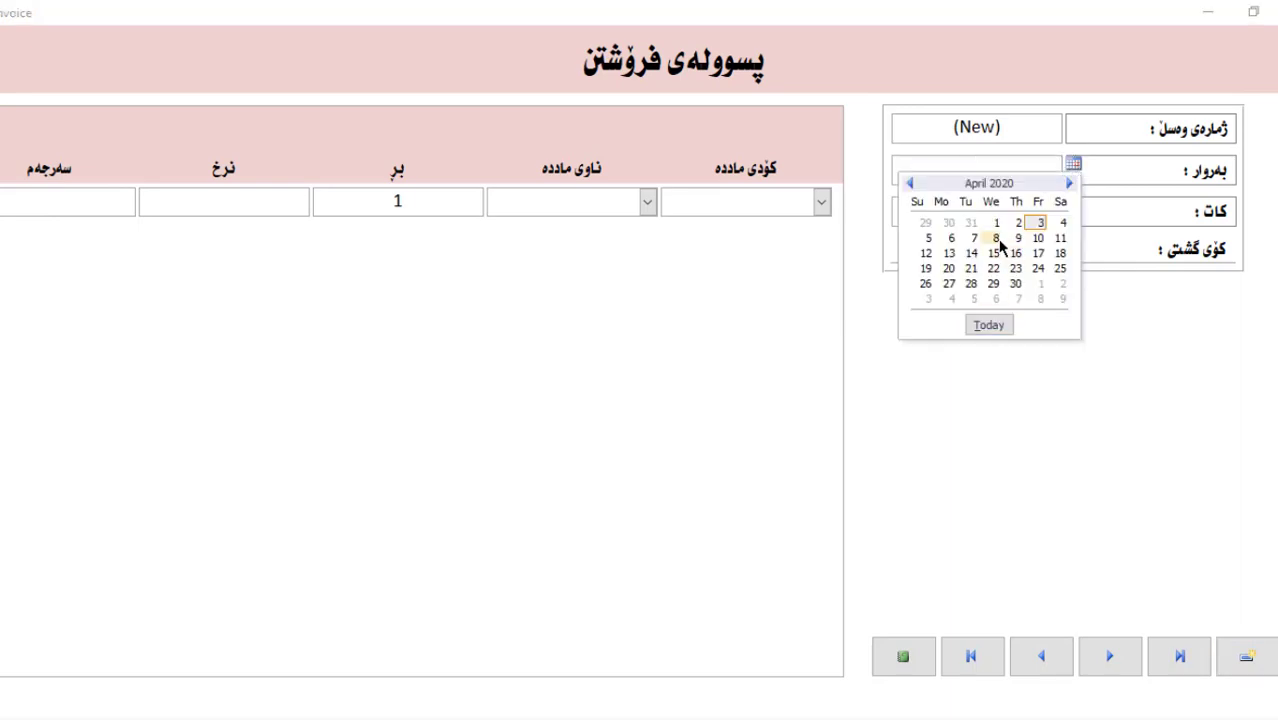
click(1060, 222)
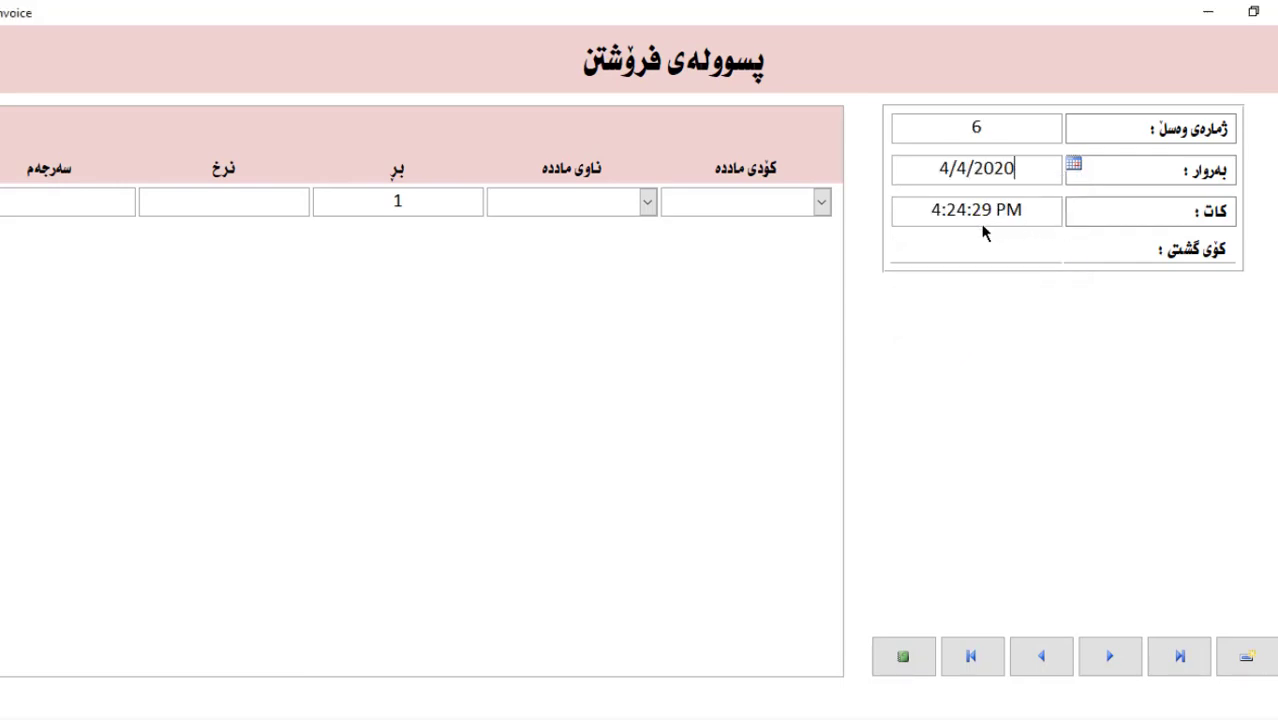
Add item code 101 as the invoice's first line with a quantity of 2.
key(Tab)
click(820, 204)
click(739, 234)
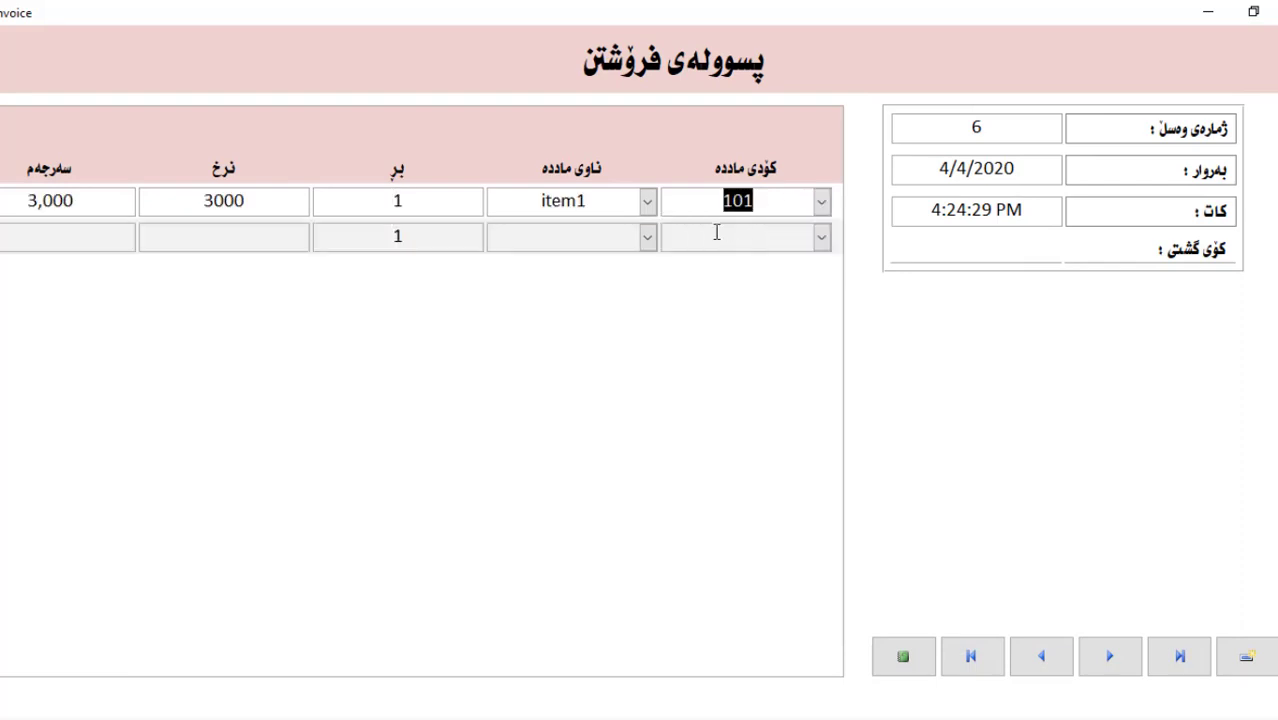
double_click(397, 200)
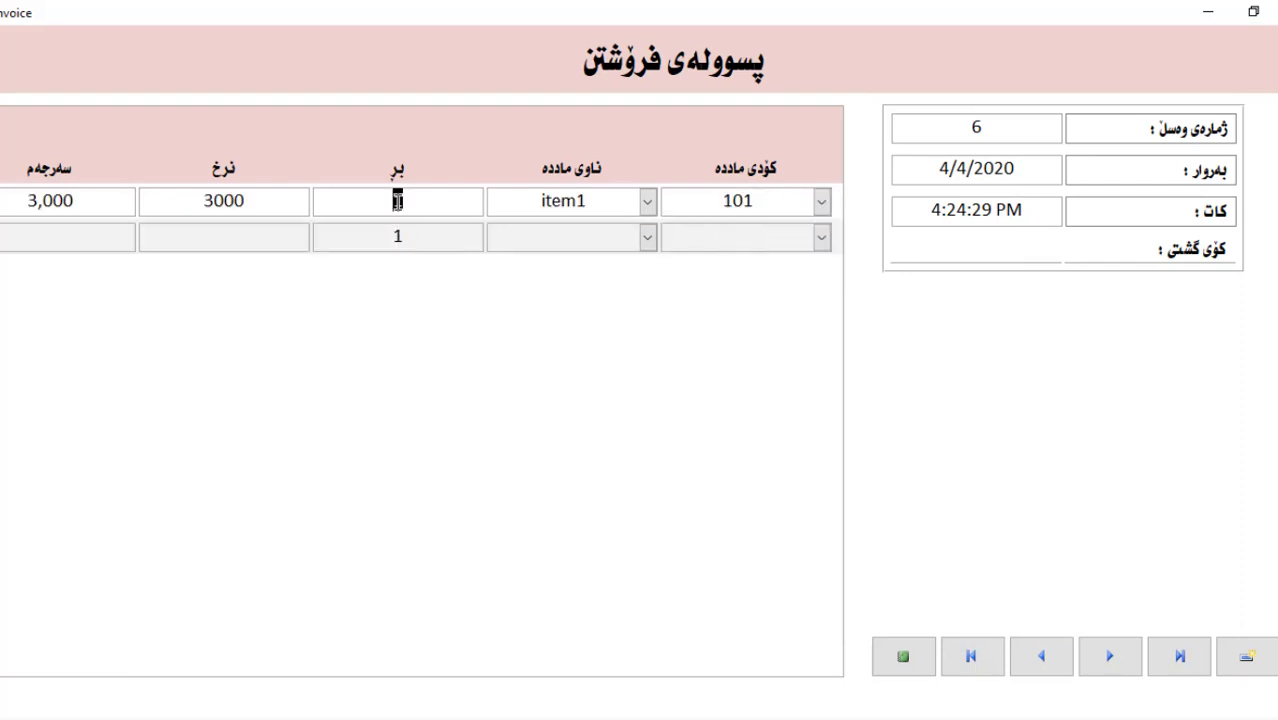
text(2)
Add item code 103 on the invoice's second line with a quantity of 3.
click(720, 237)
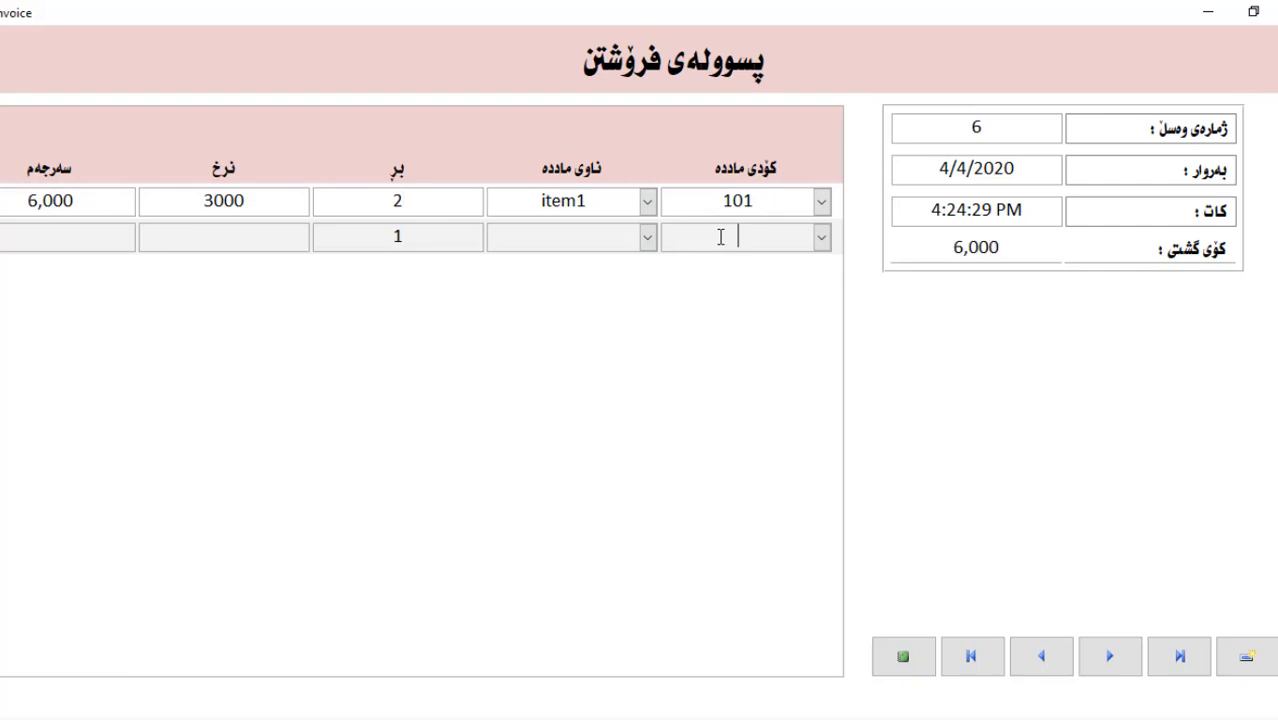
click(821, 237)
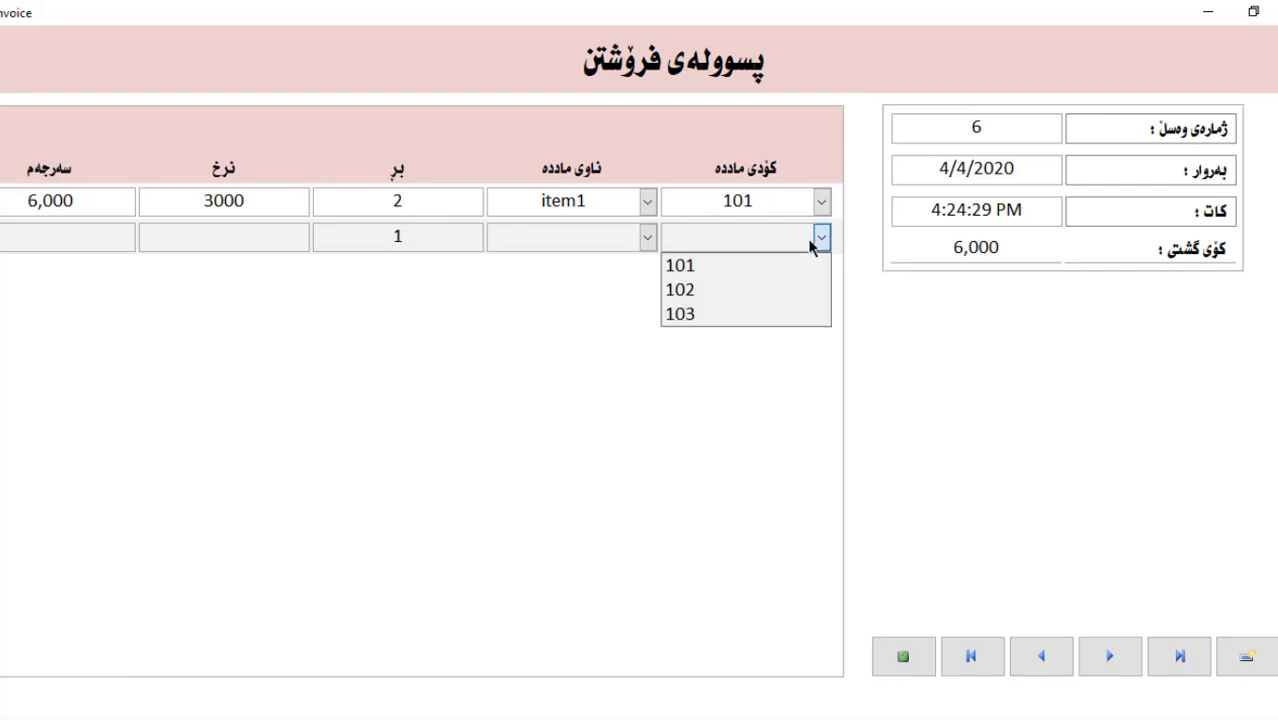
click(703, 314)
double_click(398, 236)
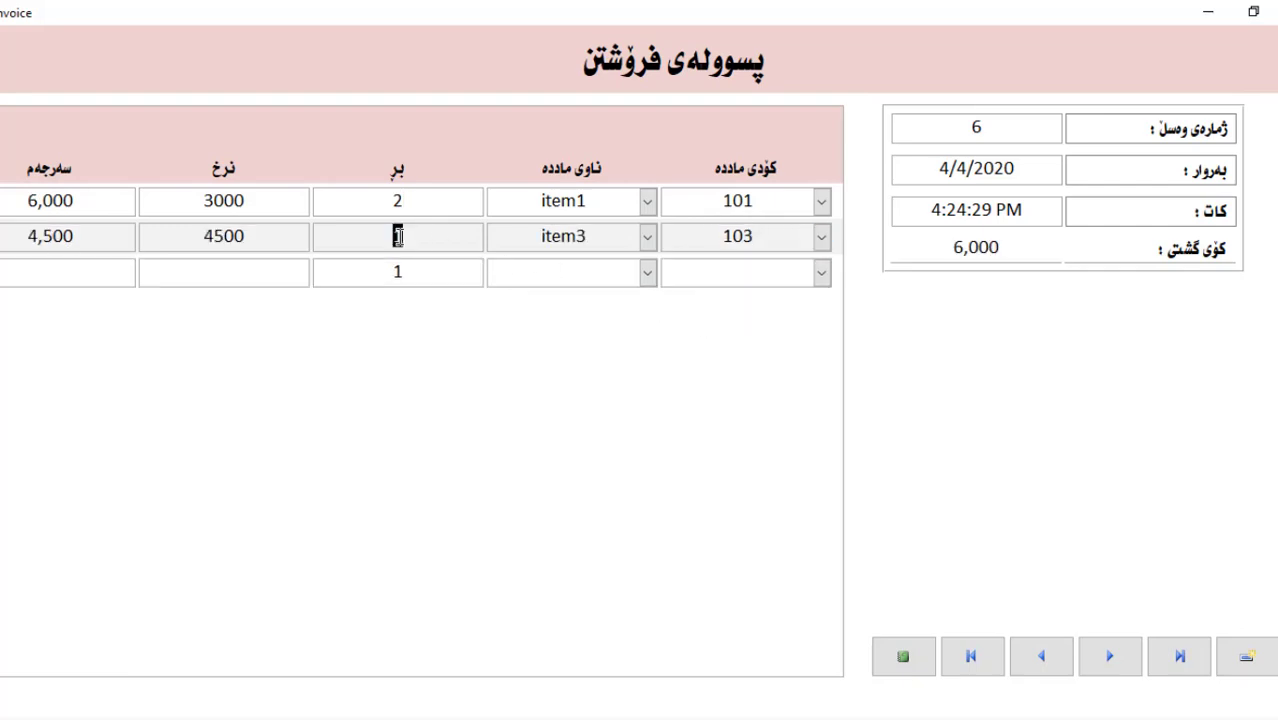
text(3)
click(710, 276)
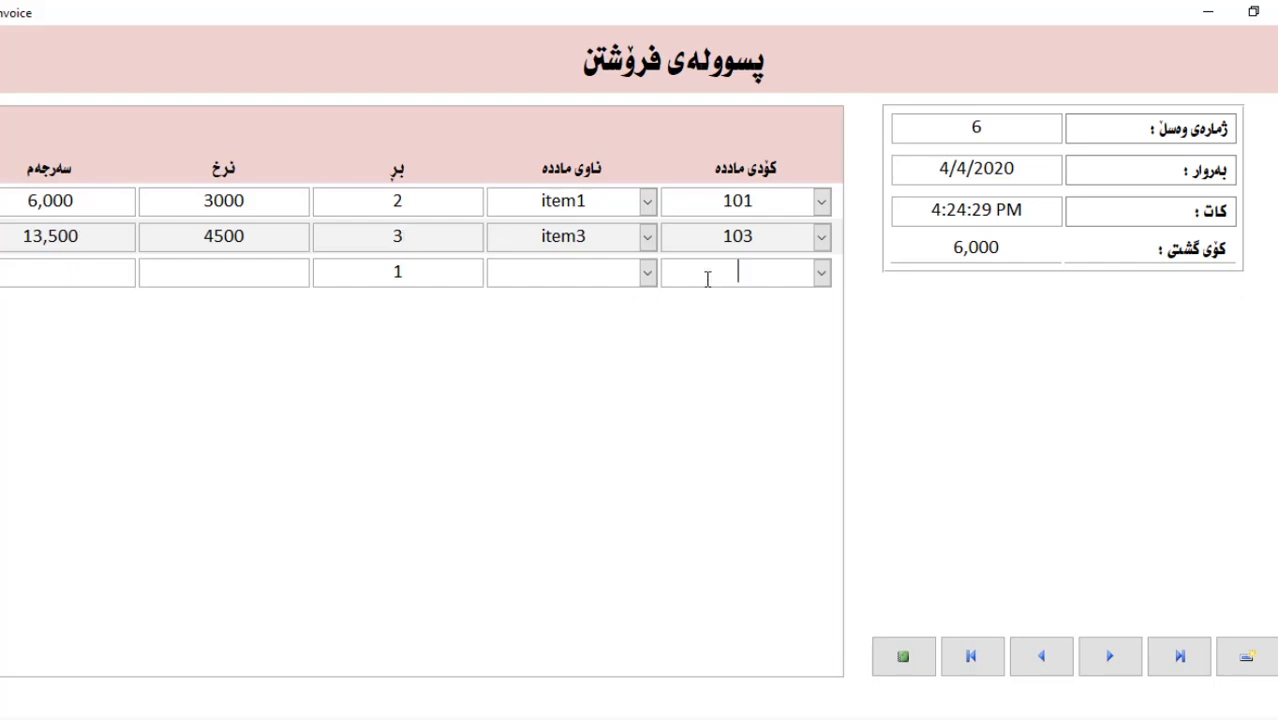
double_click(402, 270)
click(760, 268)
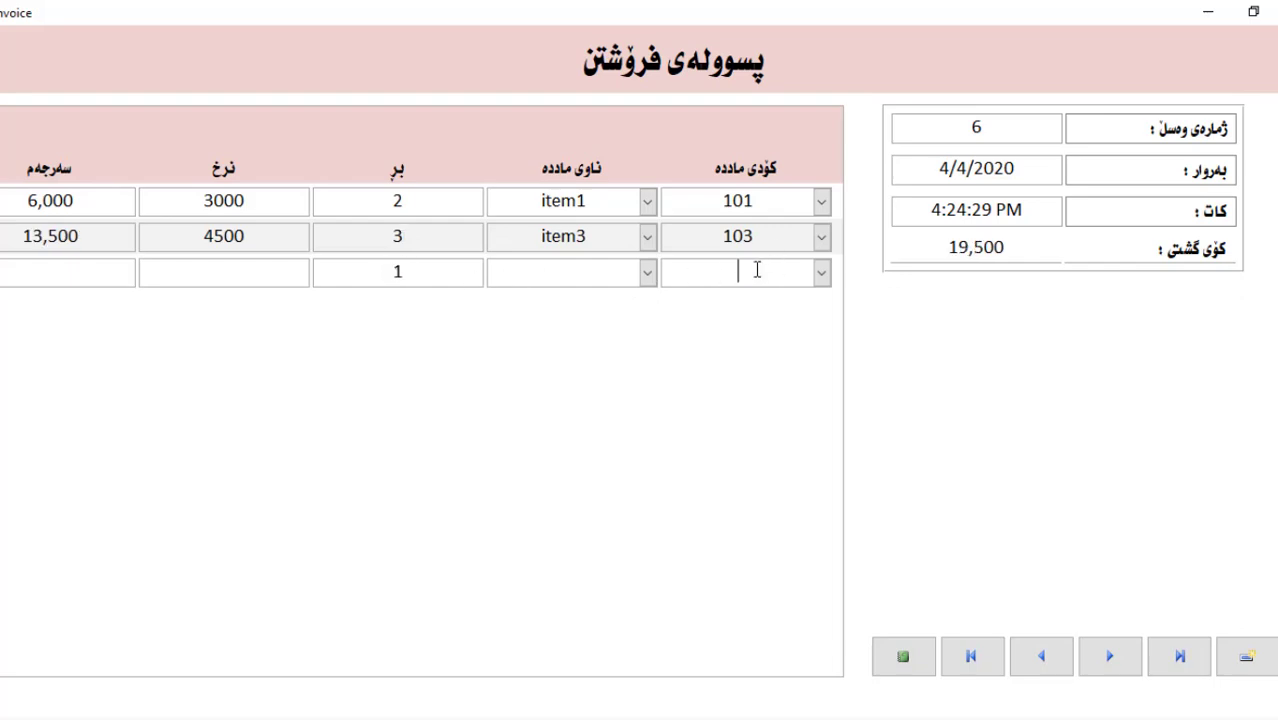
double_click(397, 201)
Open the printable report of the current invoice and cancel its print dialog.
click(905, 657)
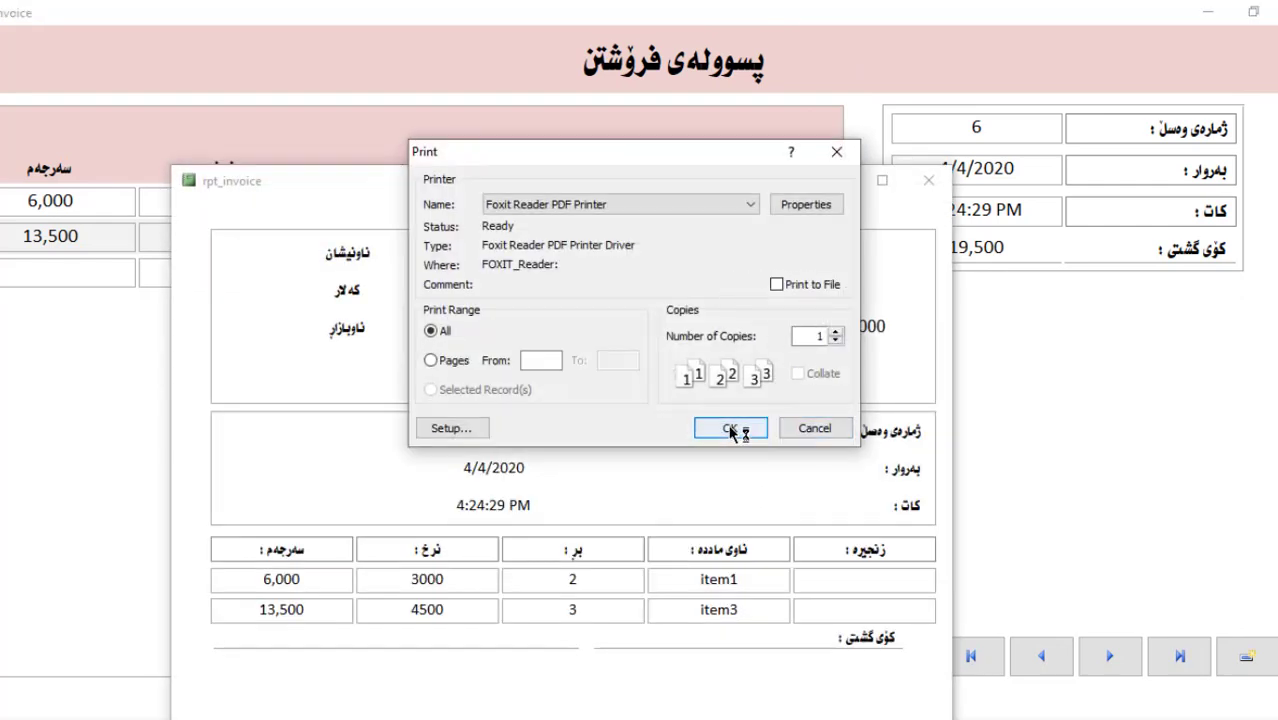
click(812, 430)
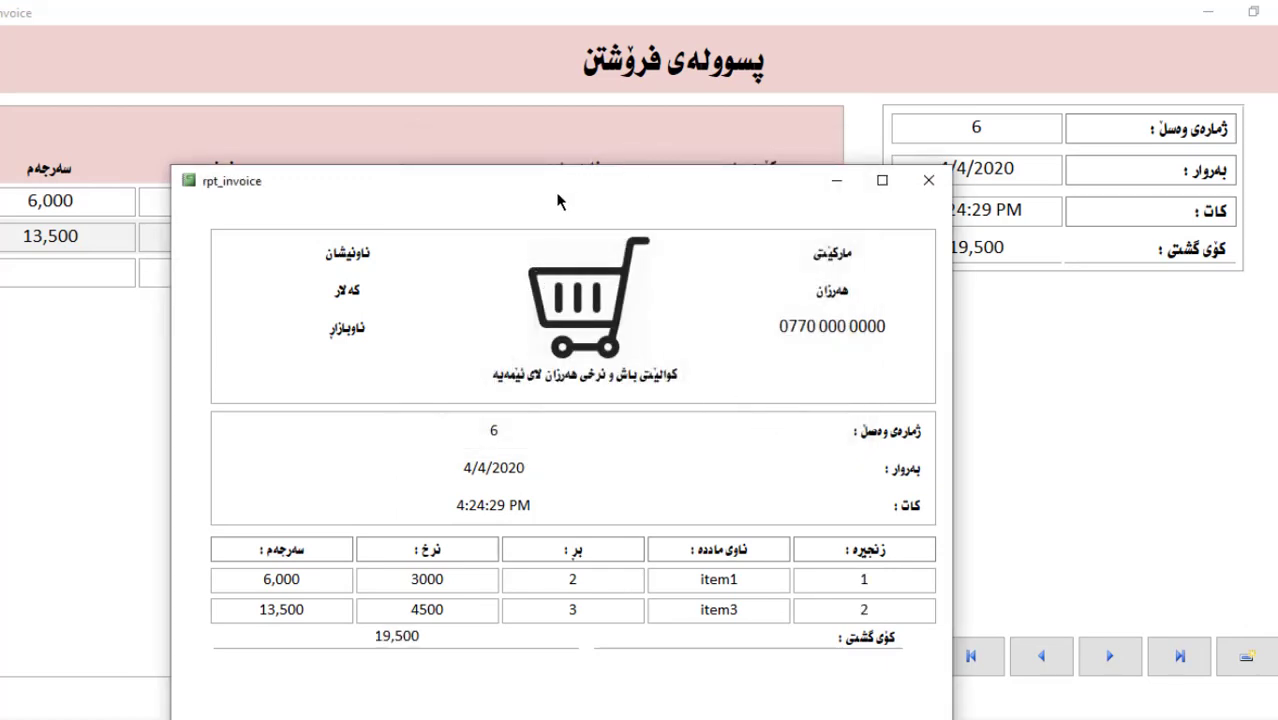
drag(560, 195, 468, 125)
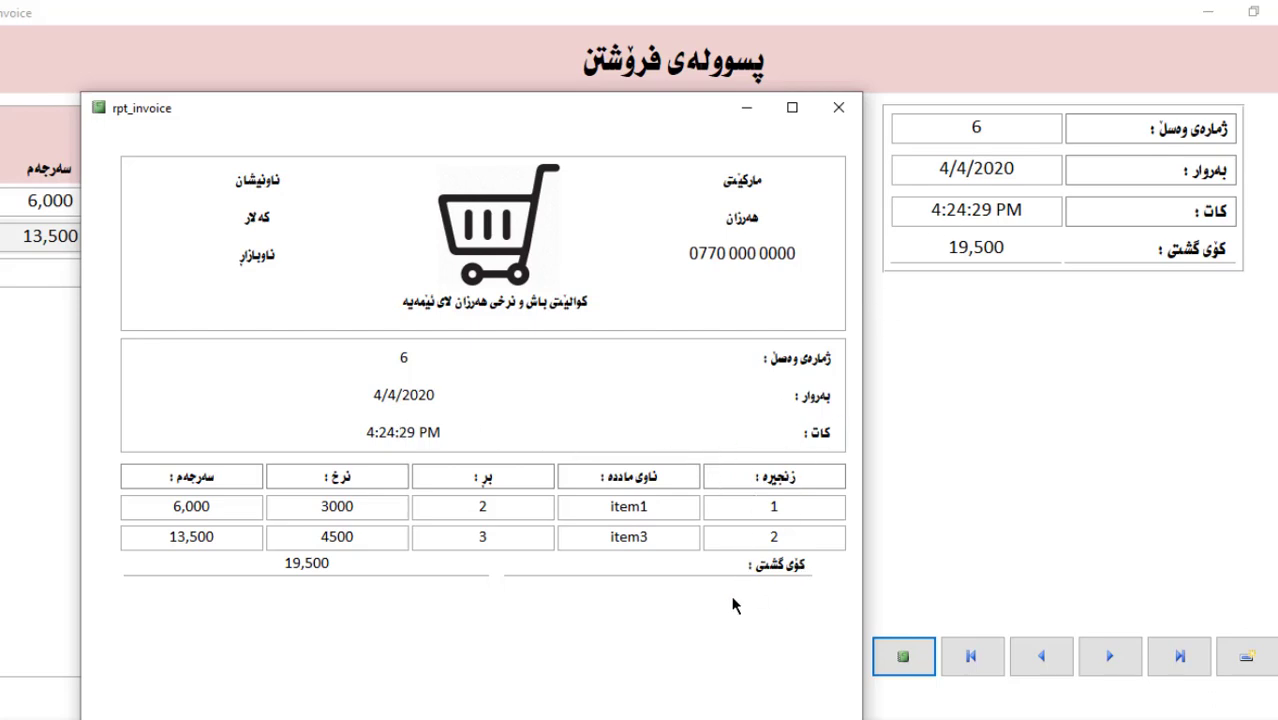
Compare the report's lines and total with the invoice form, and close both the report and the form.
drag(400, 118, 780, 55)
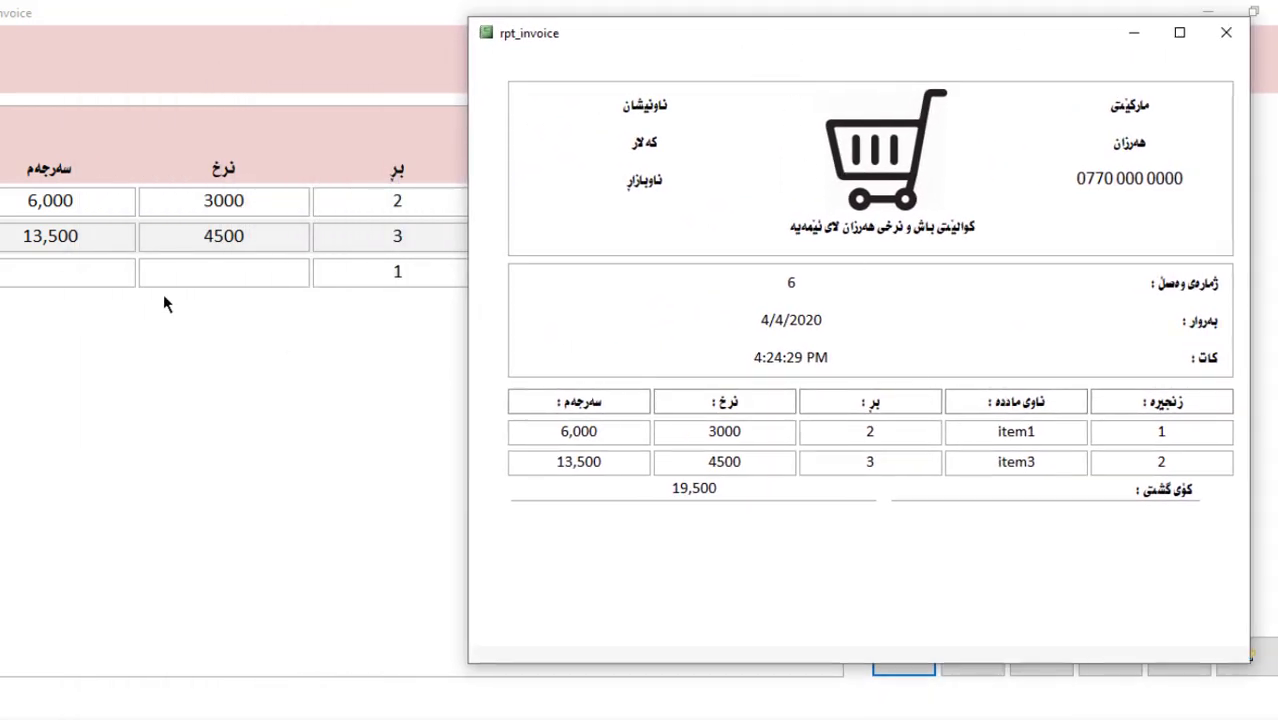
drag(728, 487, 664, 487)
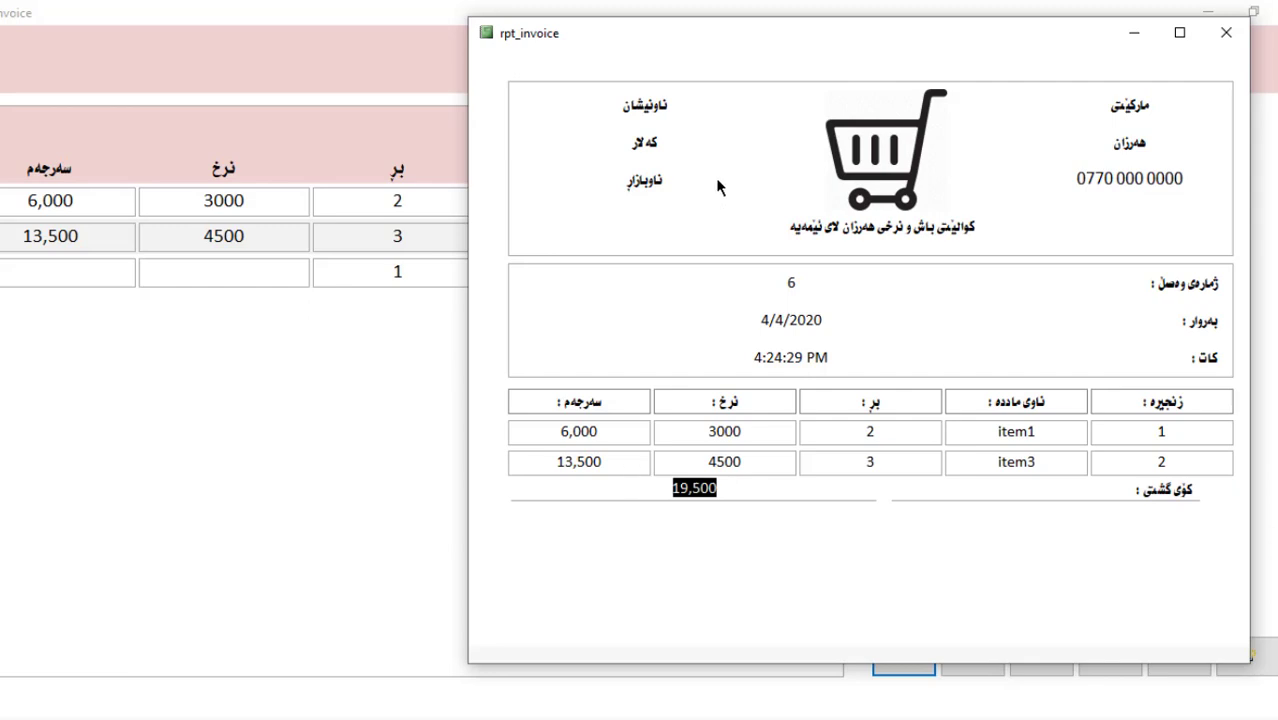
drag(759, 40, 404, 120)
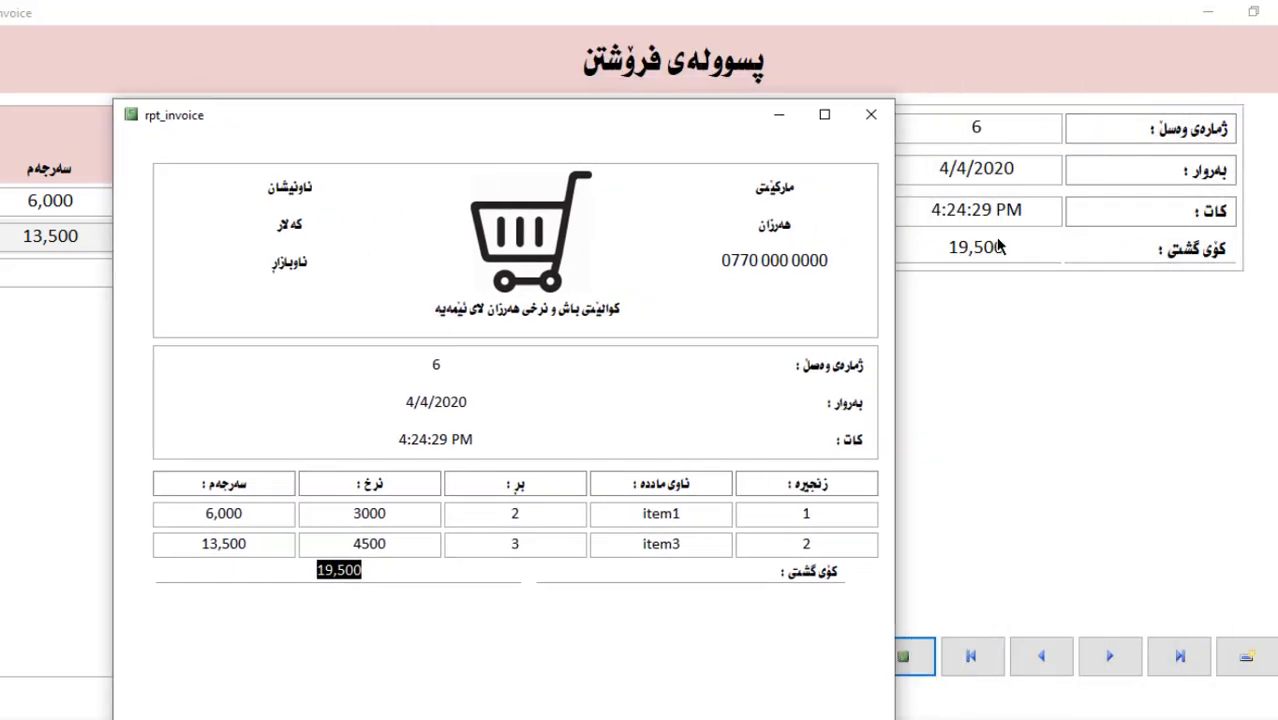
click(871, 114)
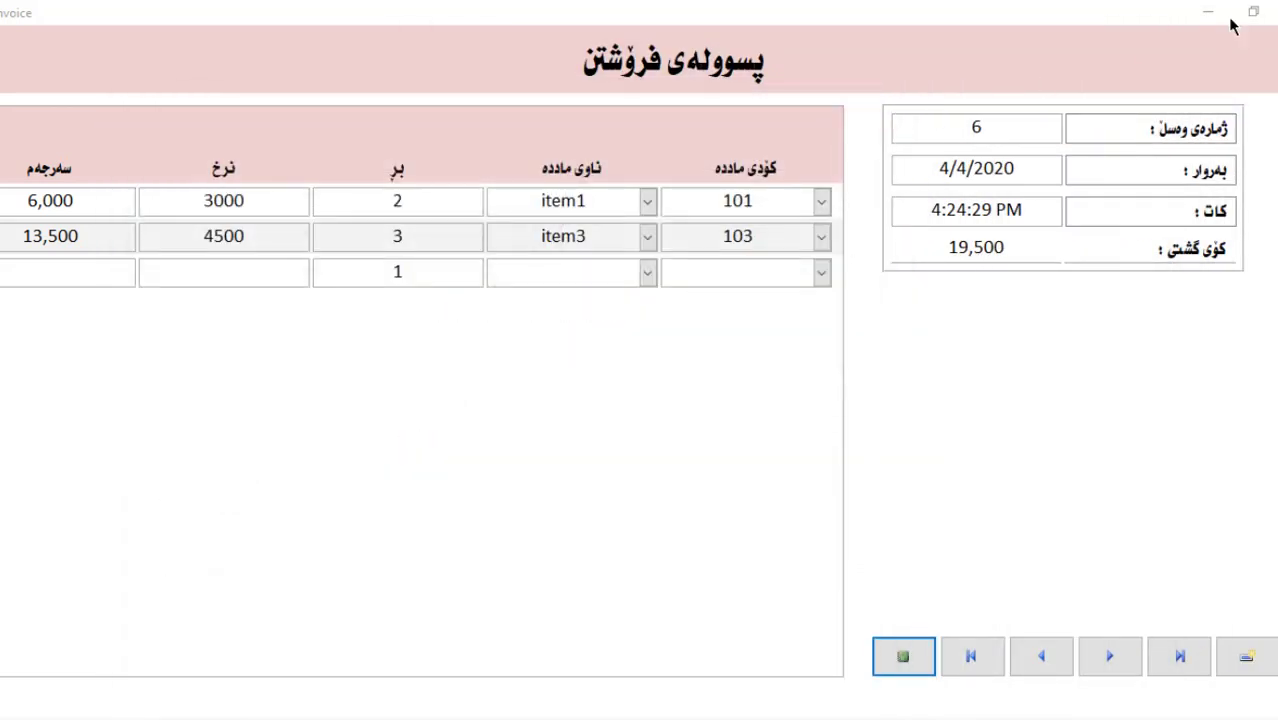
key(alt+F4)
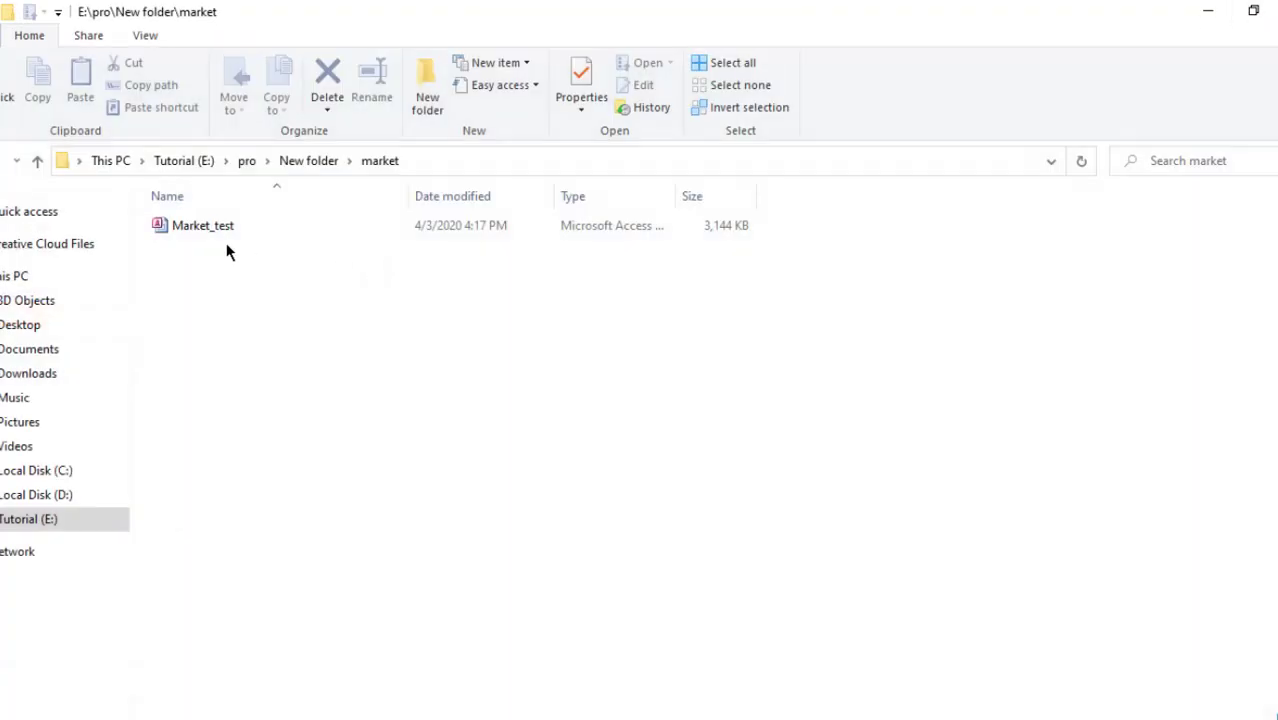
Open the Market_test database and create a table named tbl_item in Design View.
click(210, 232)
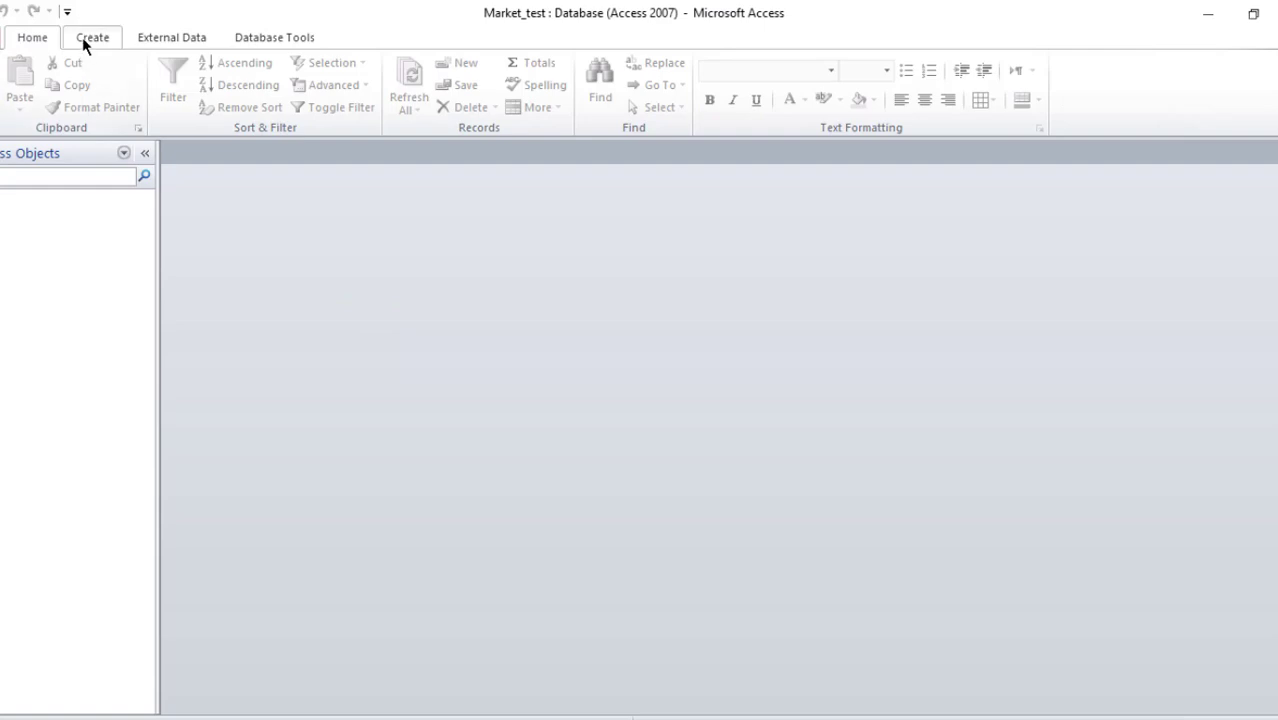
click(82, 37)
click(31, 106)
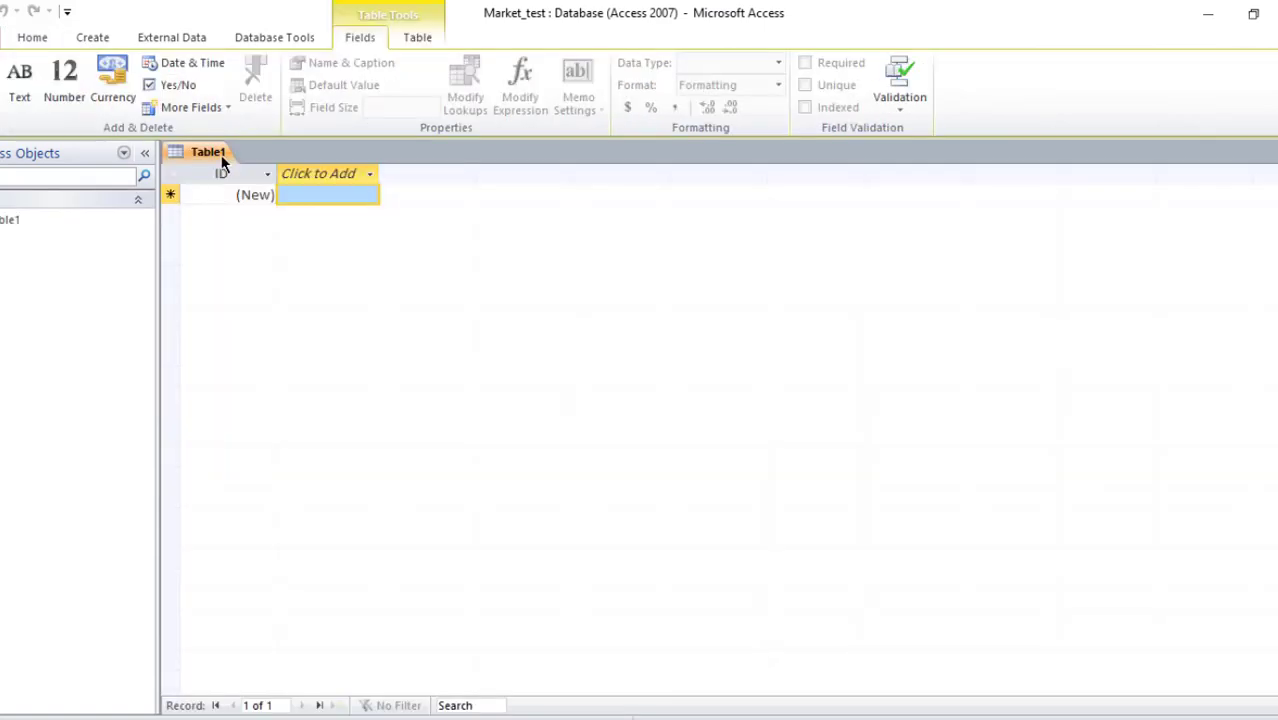
right_click(222, 160)
click(303, 241)
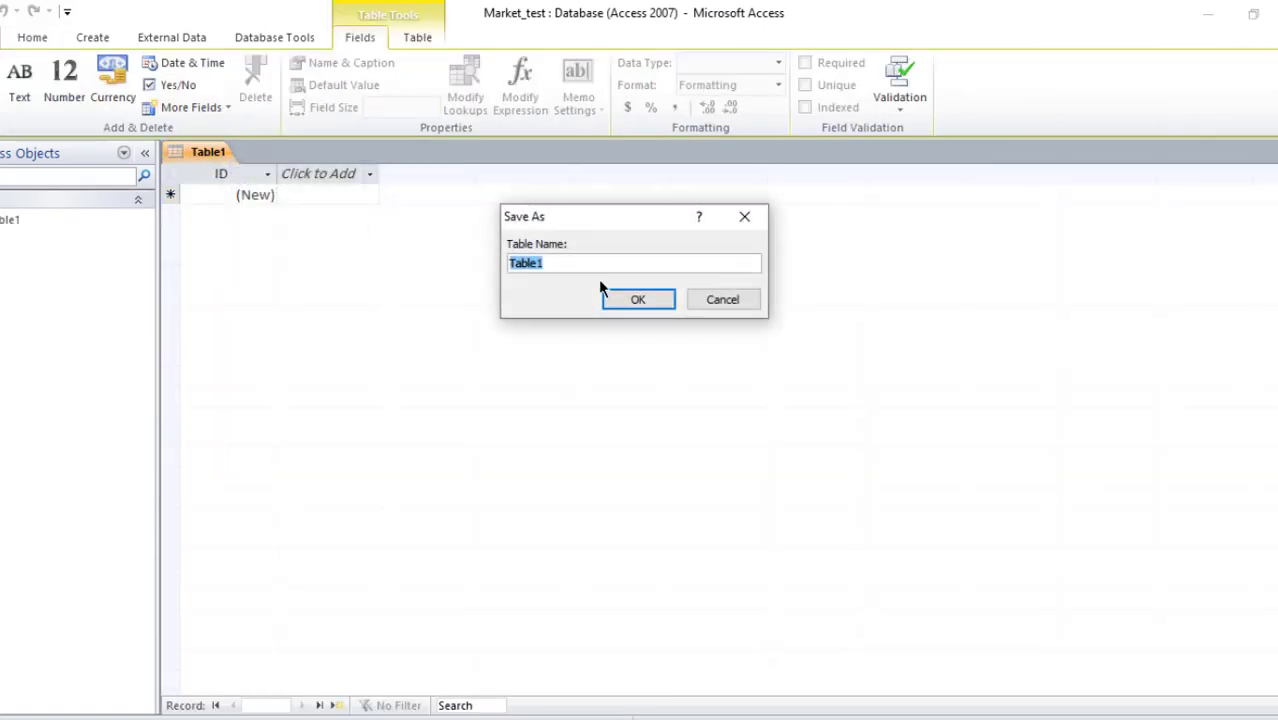
text(tbl_item)
key(Return)
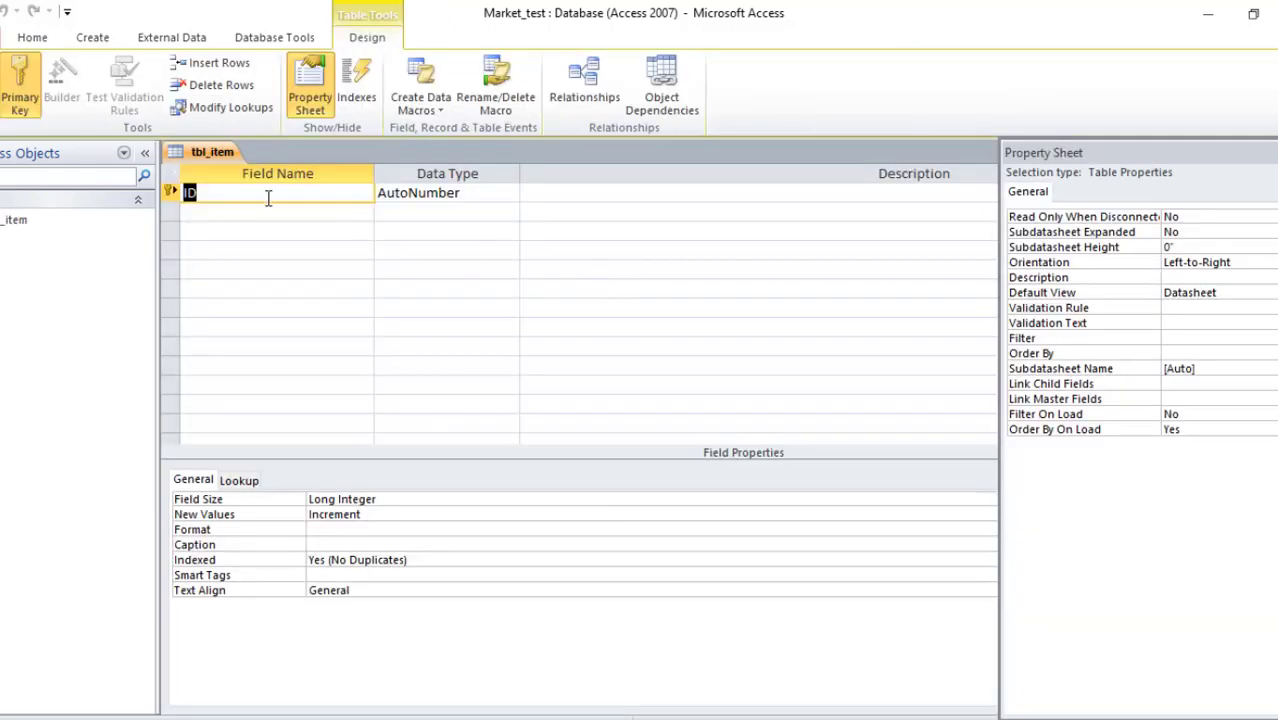
Rename the primary key field to ID_item and add a field named item_code with data type Text.
text(_item)
click(253, 210)
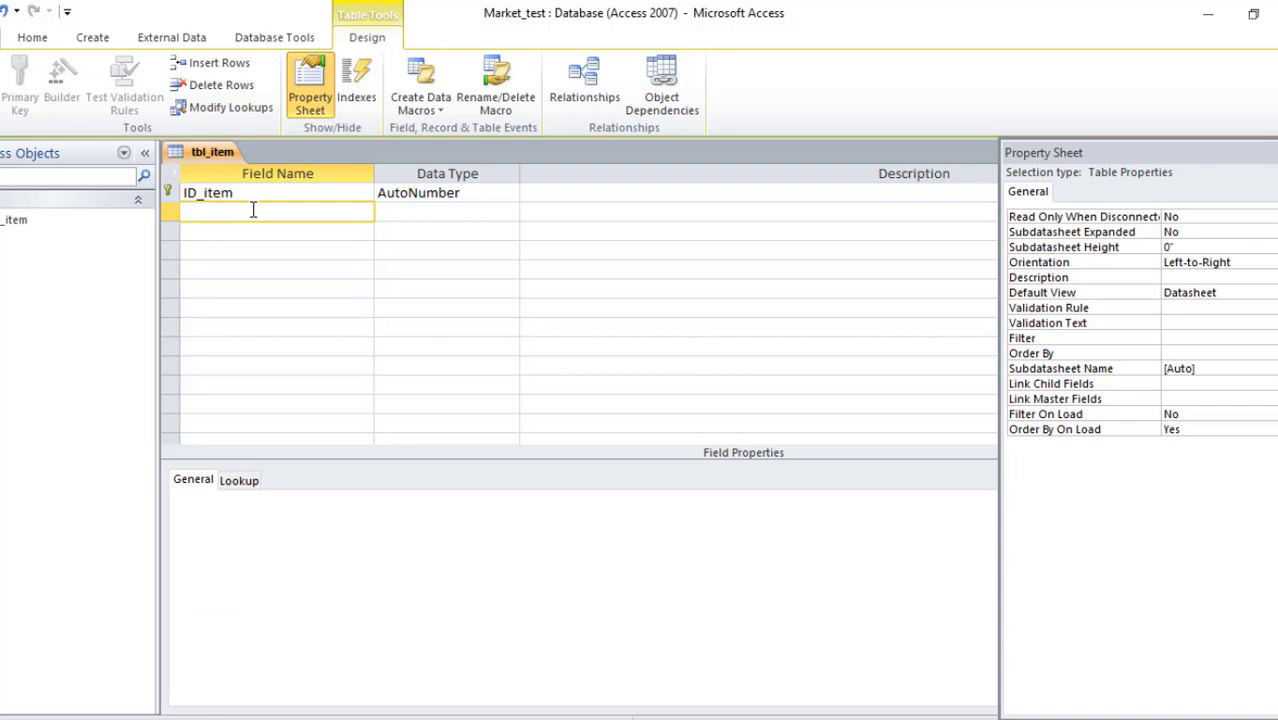
text(item_code)
key(Tab)
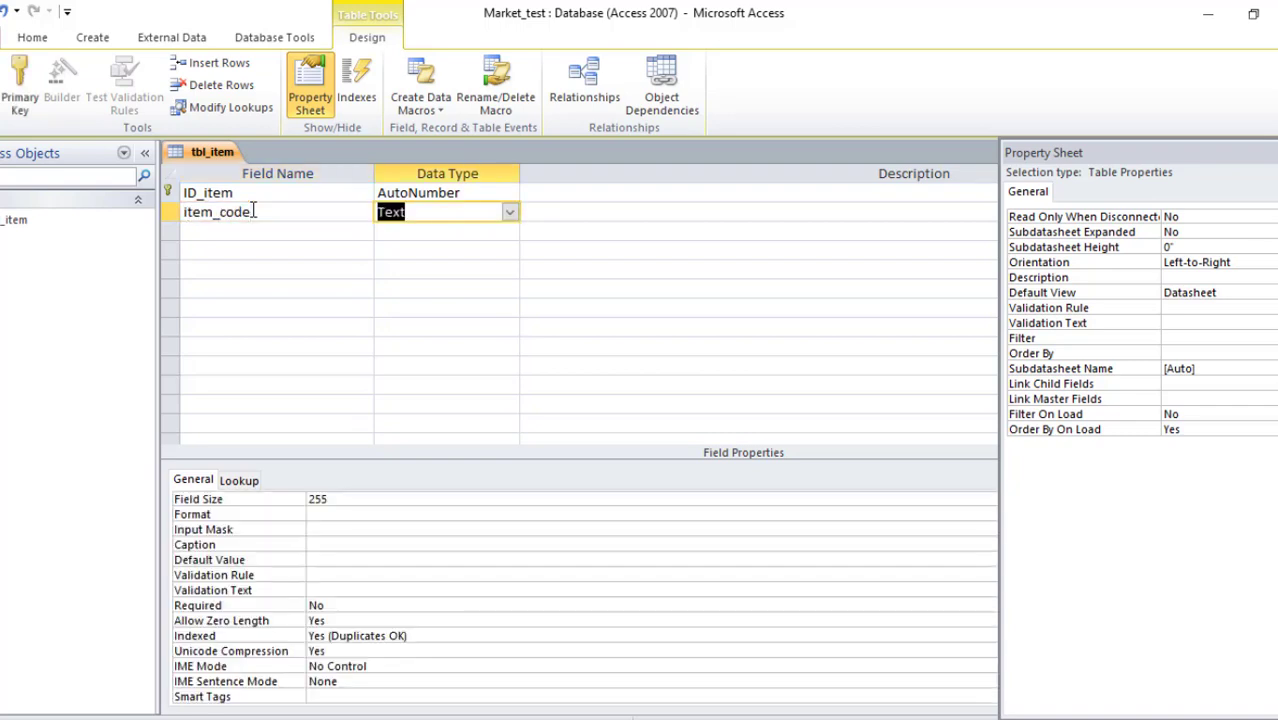
text(n)
key(BackSpace)
text(t)
key(Tab)
Add a Text field named item_name and a Number field named stock_price to the table.
click(200, 231)
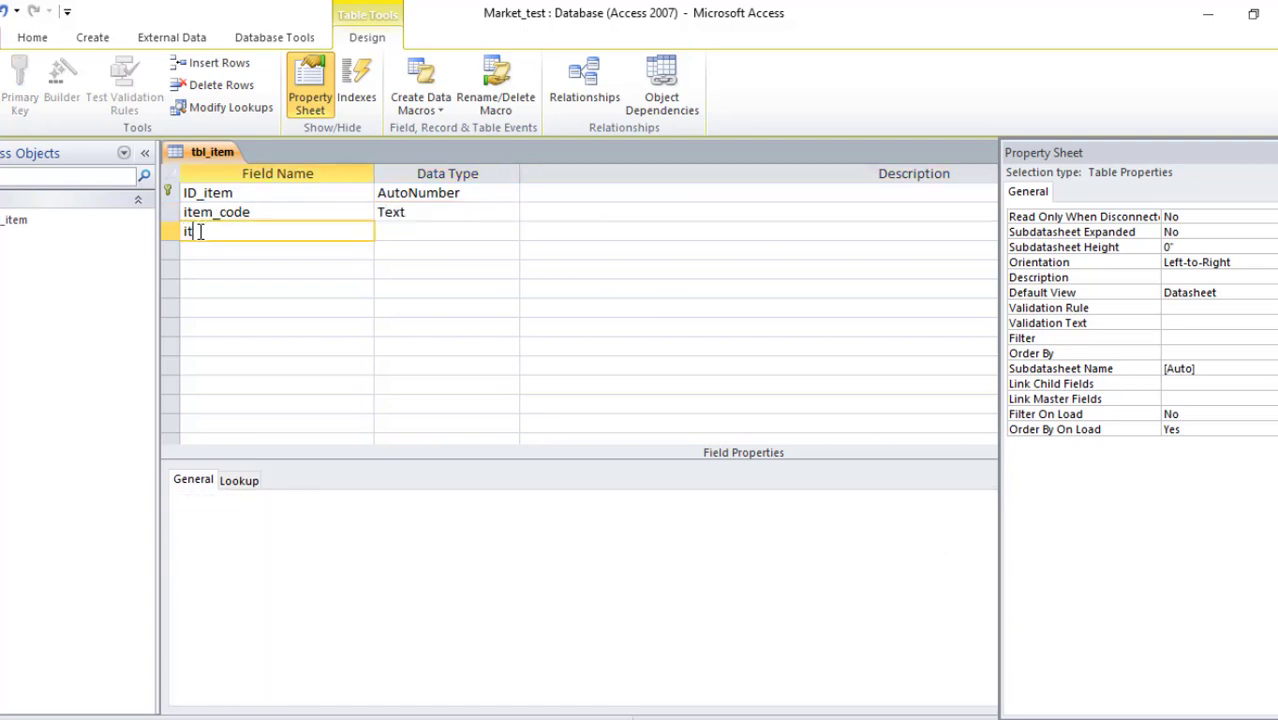
text(item_name)
key(Tab)
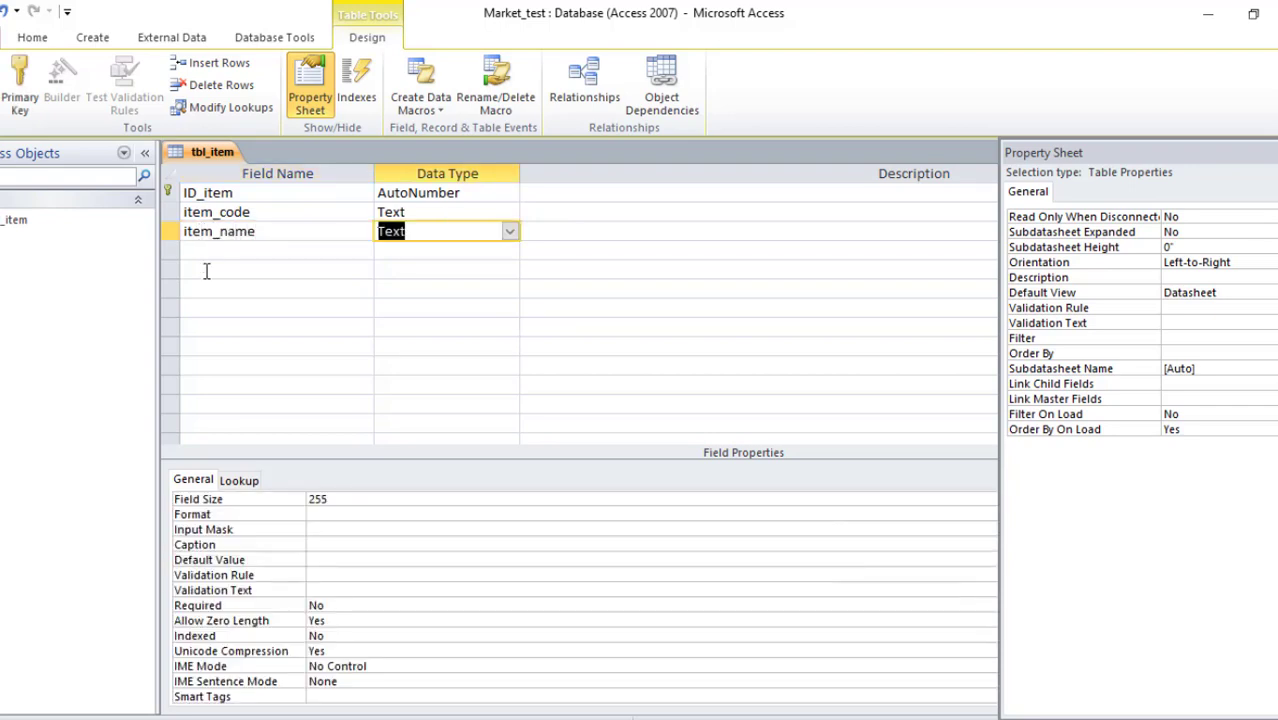
click(214, 250)
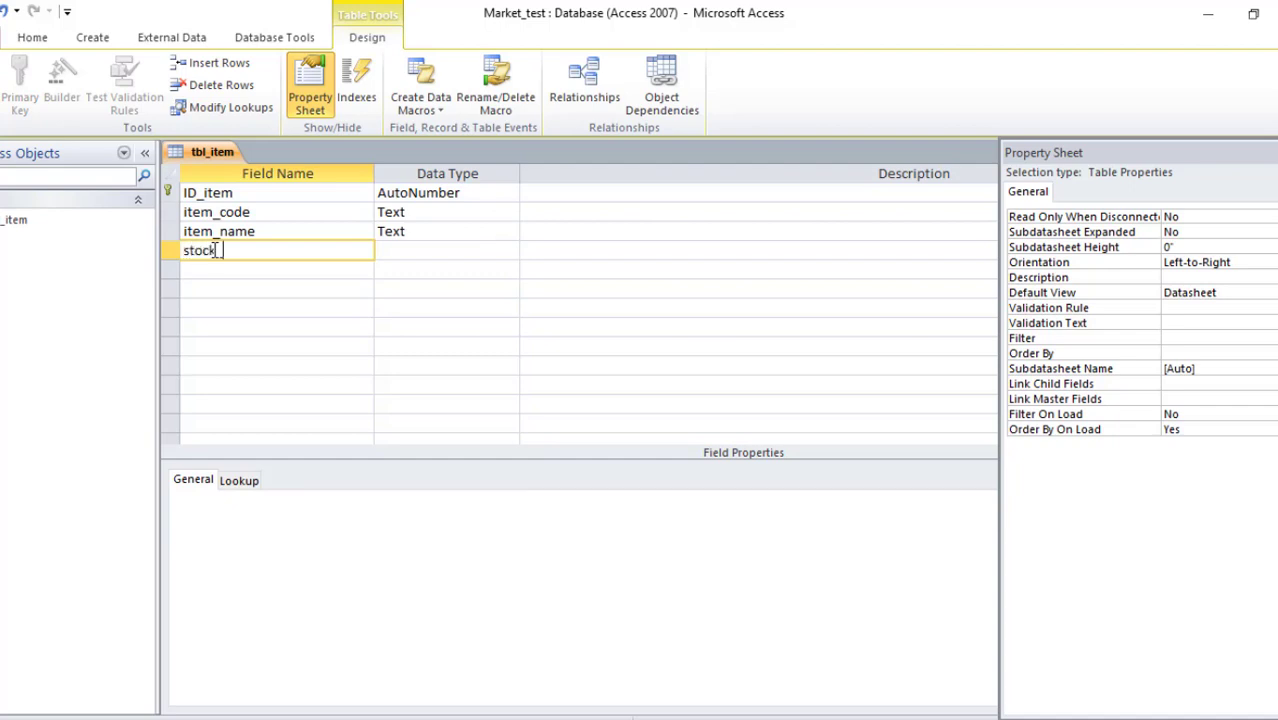
text(stock_price)
key(Tab)
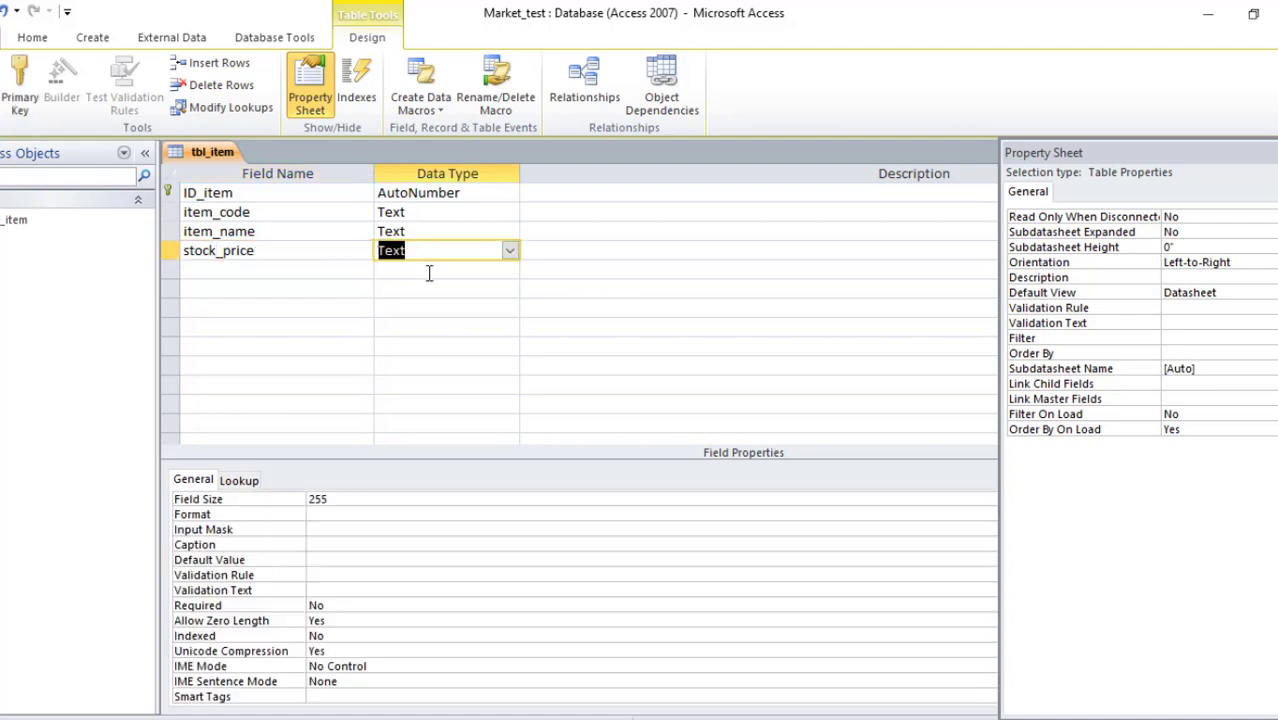
click(509, 251)
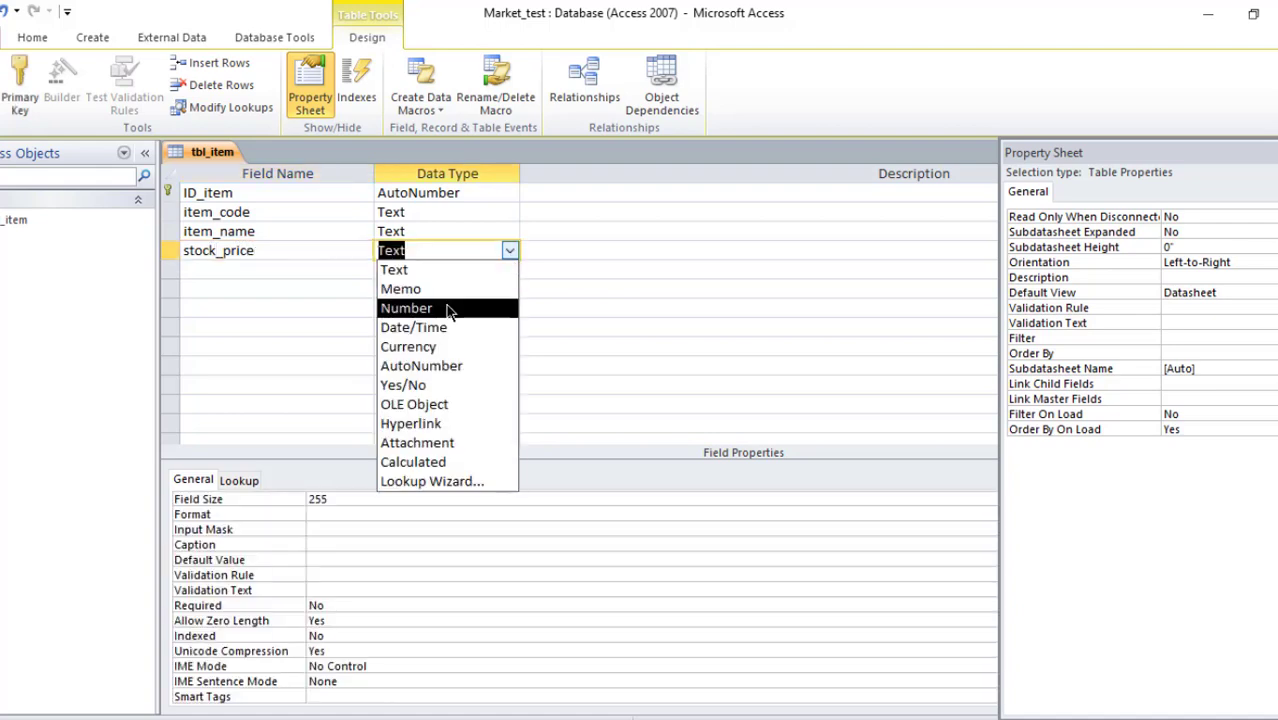
click(448, 308)
Add a field named sold_price with data type Number below stock_price.
click(210, 272)
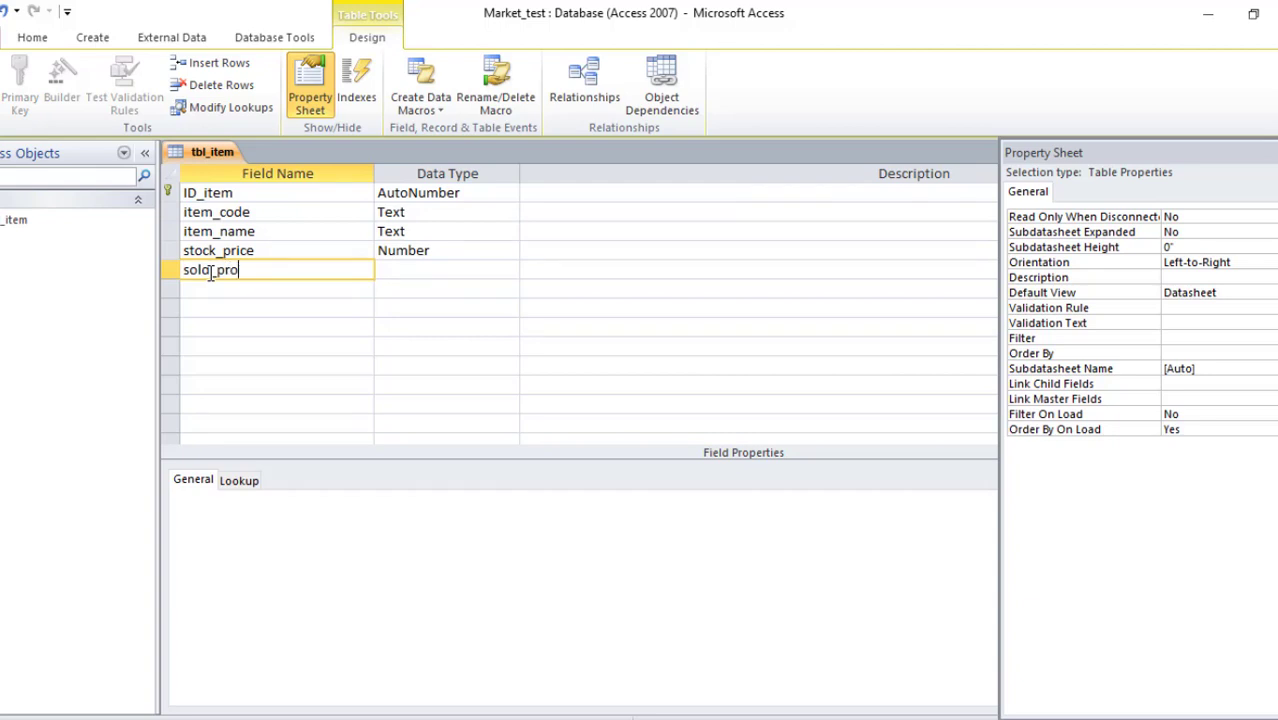
text(sold_price)
key(Tab)
text(n)
key(Tab)
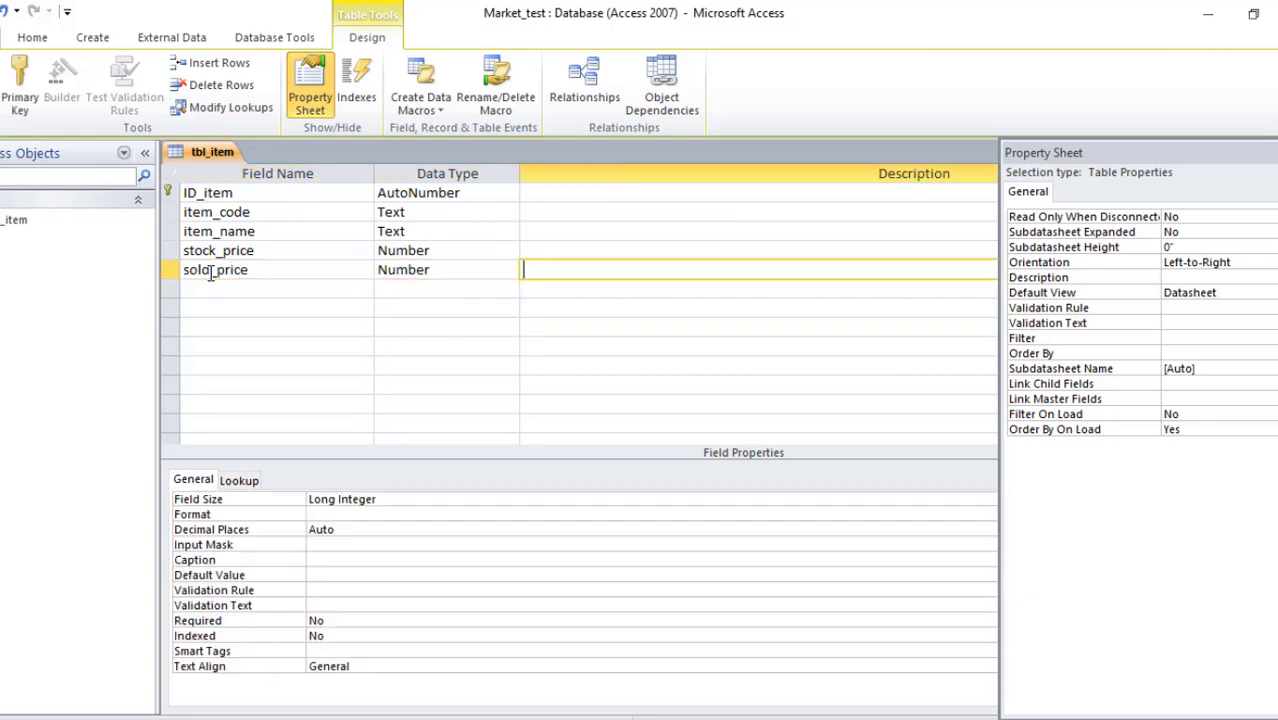
Save the design of the tbl_item table and close it.
click(220, 289)
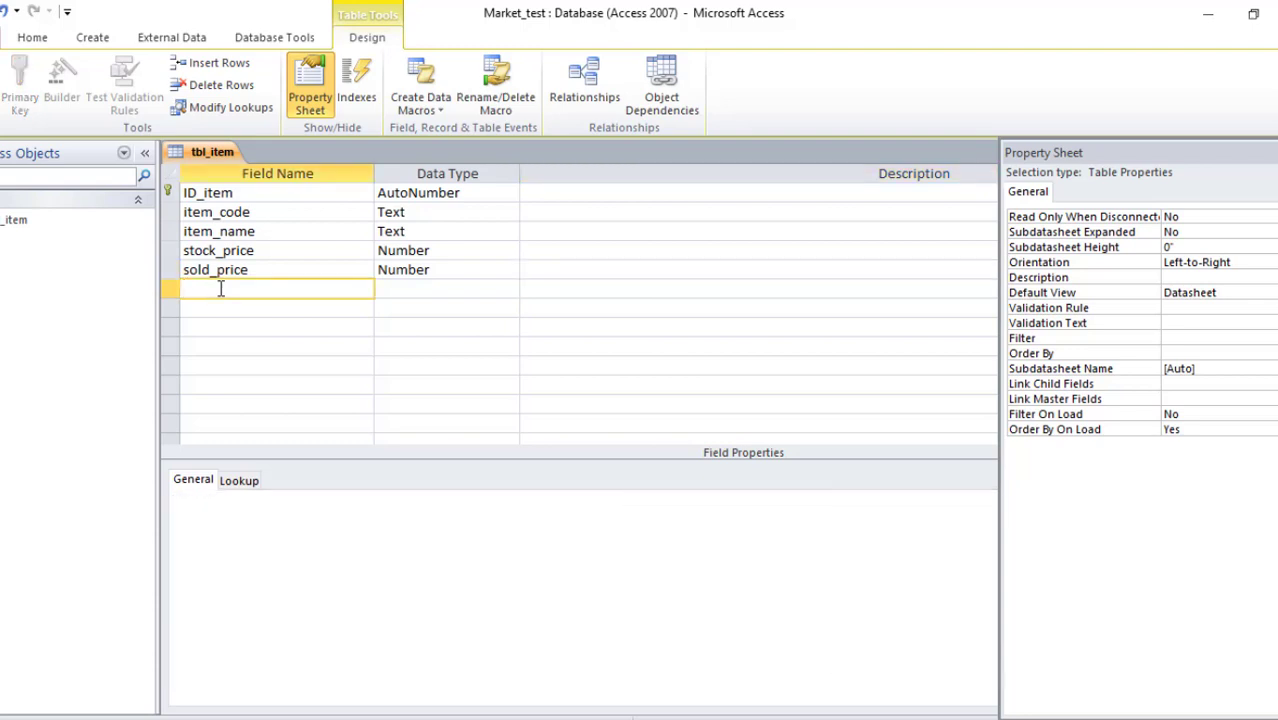
right_click(206, 150)
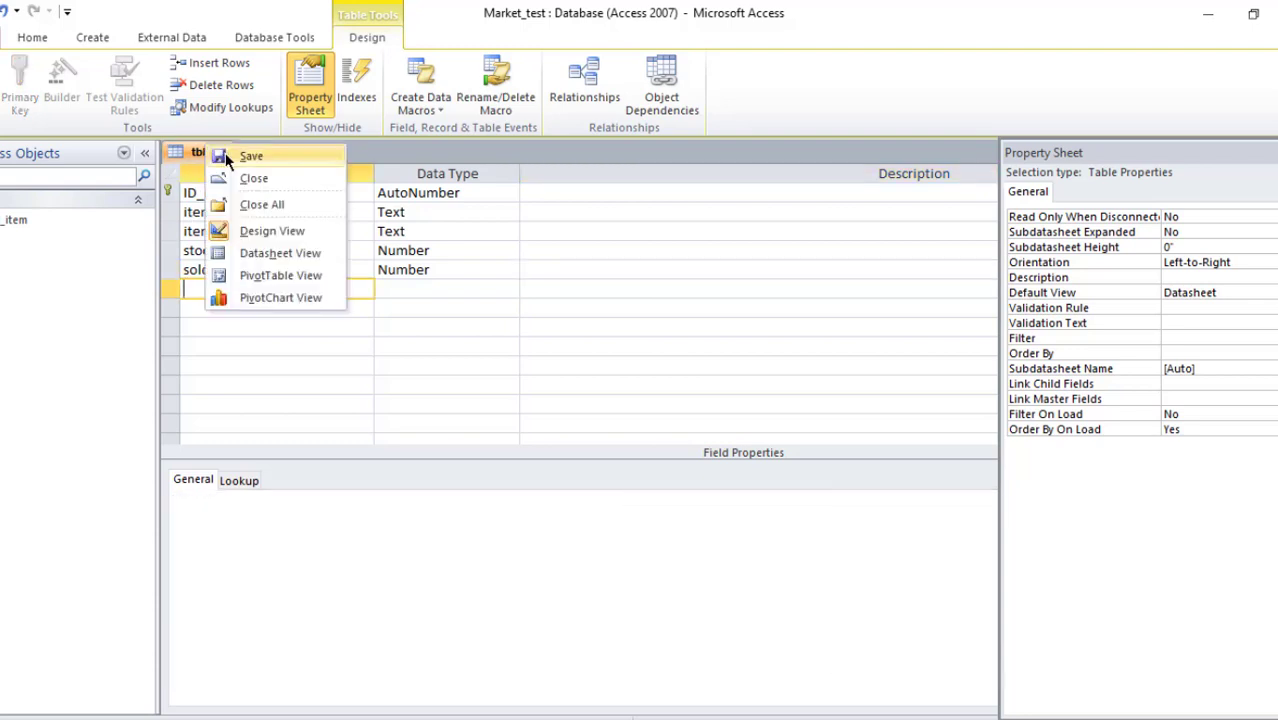
click(226, 160)
right_click(230, 152)
click(255, 188)
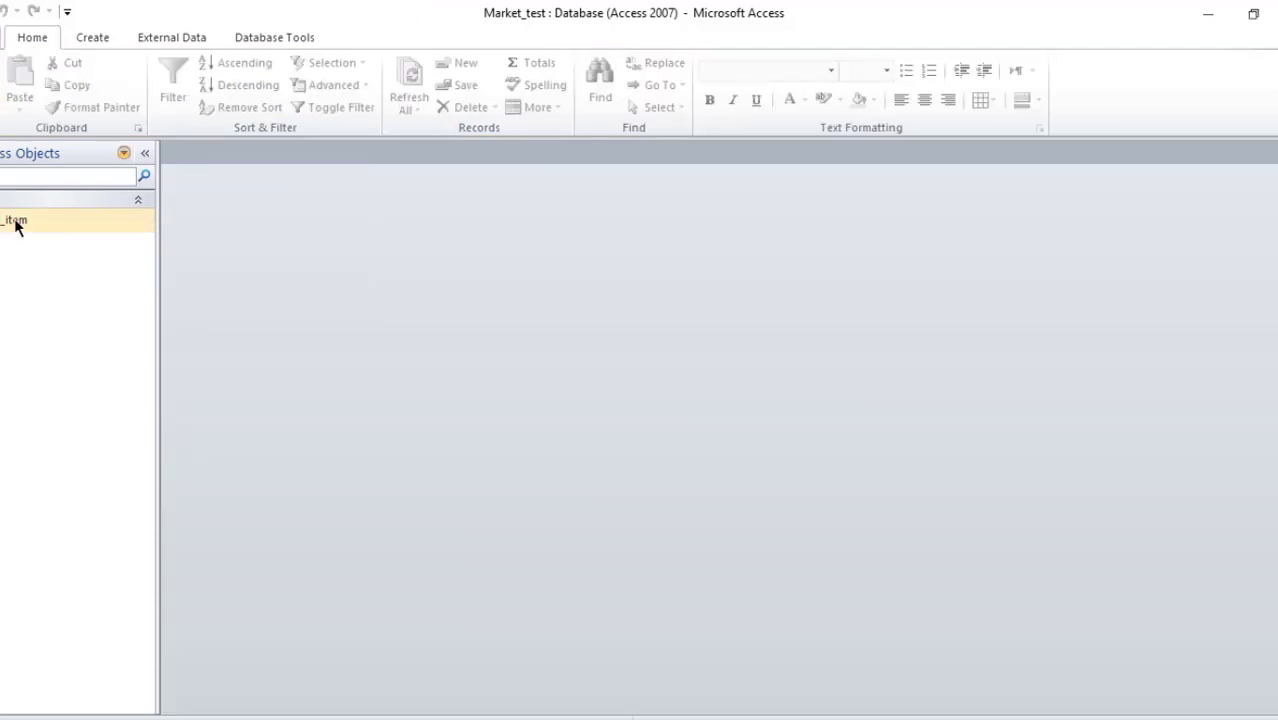
Open the tbl_item table for data entry and give the first record item_code 101 and item_name item1.
right_click(15, 226)
click(26, 233)
click(332, 196)
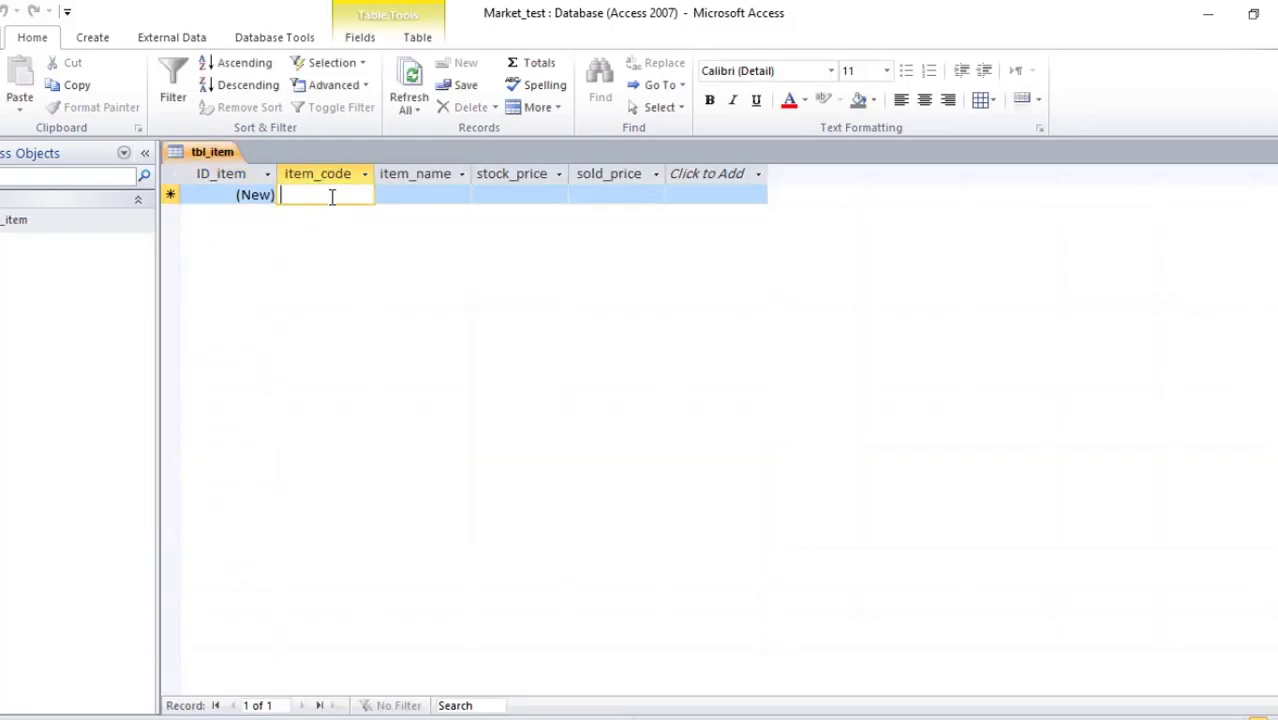
text(101)
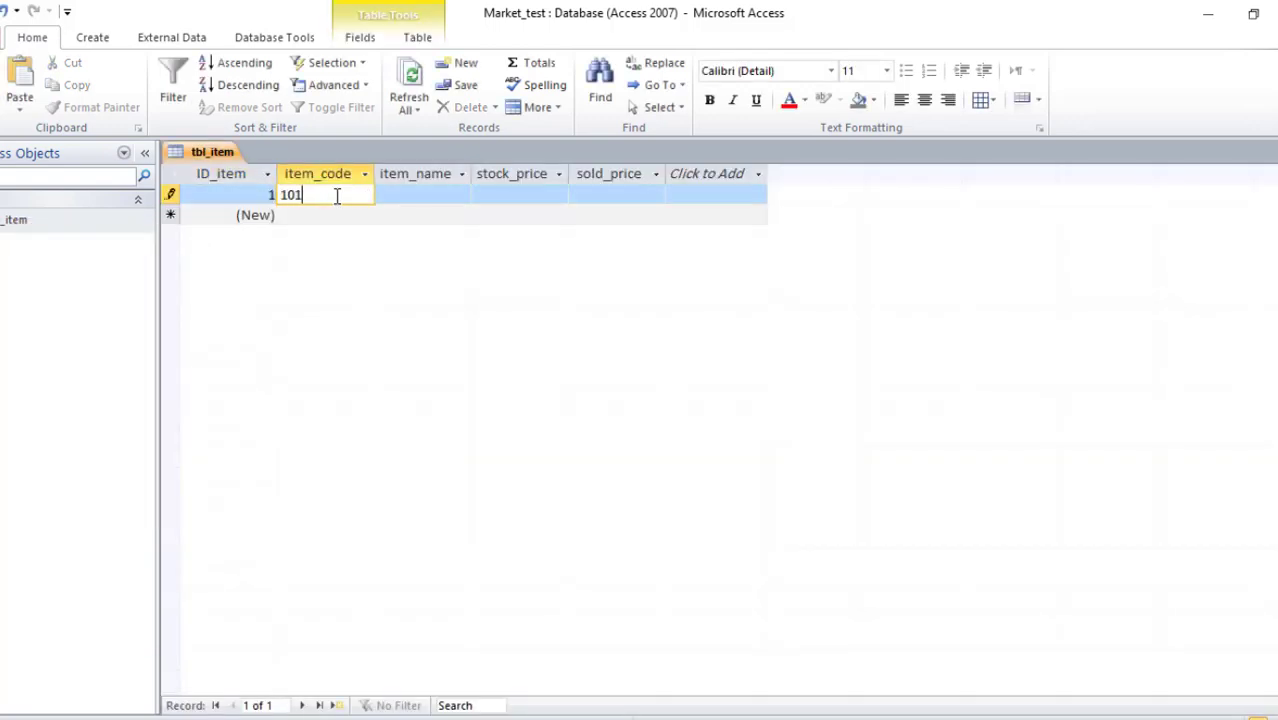
click(428, 195)
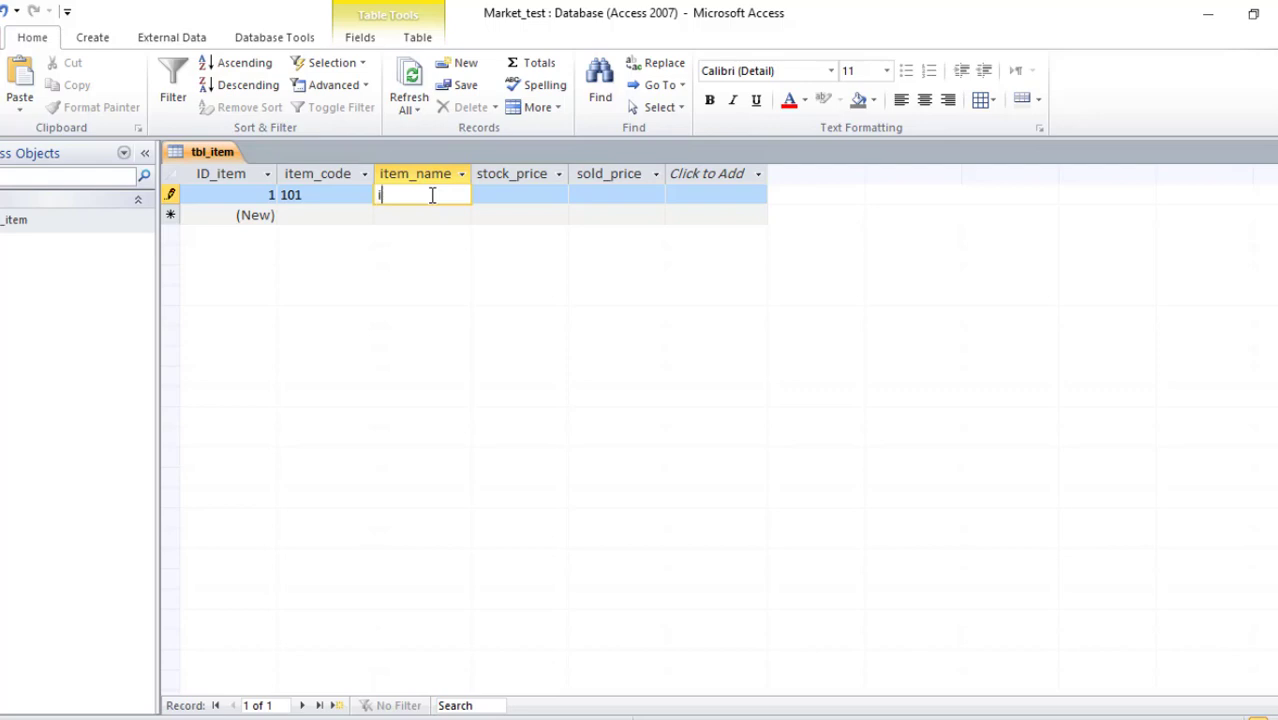
text(item1)
Set the first record's stock_price to 2000 and its sold_price to 3000.
click(336, 195)
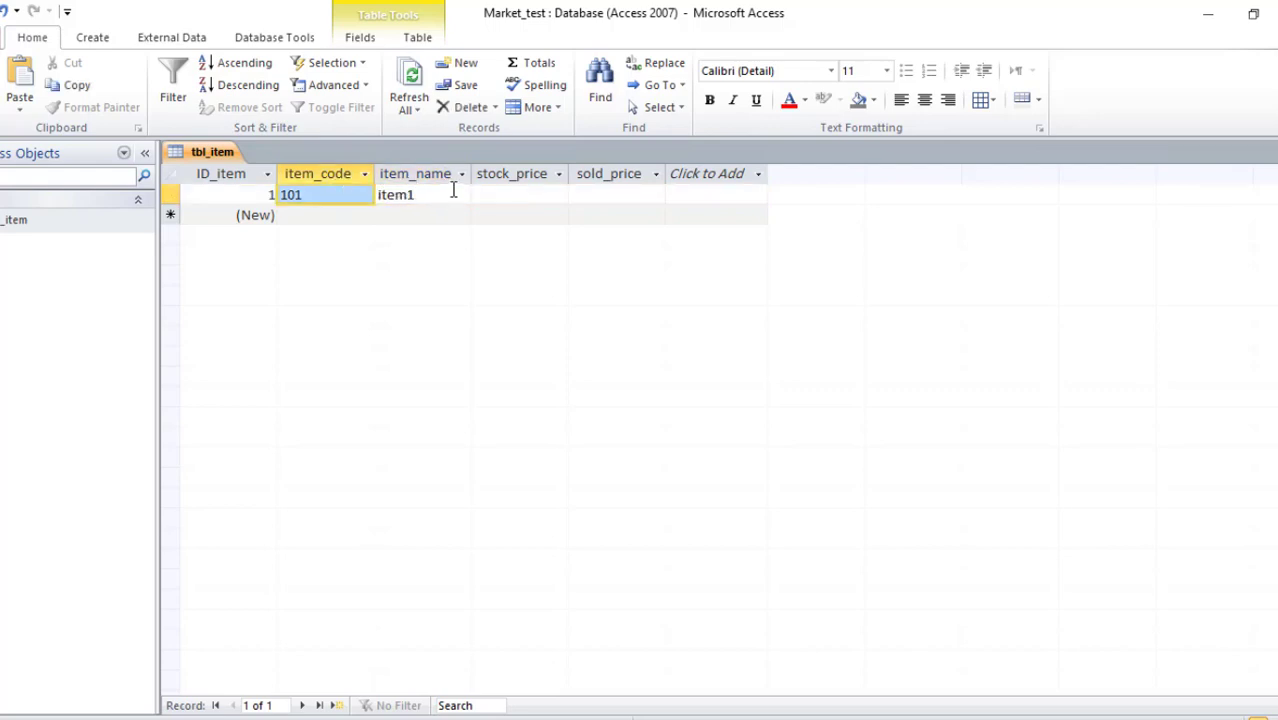
key(Tab)
key(Tab)
text(200)
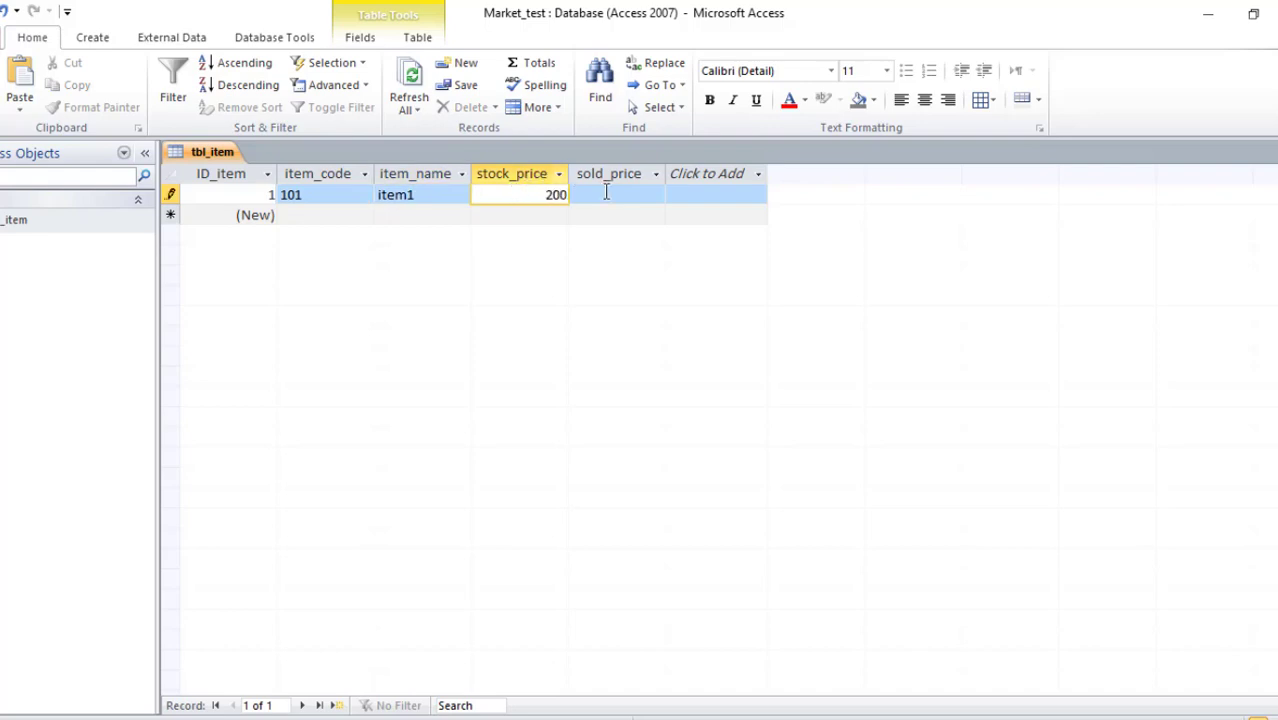
text(0)
click(627, 193)
text(300)
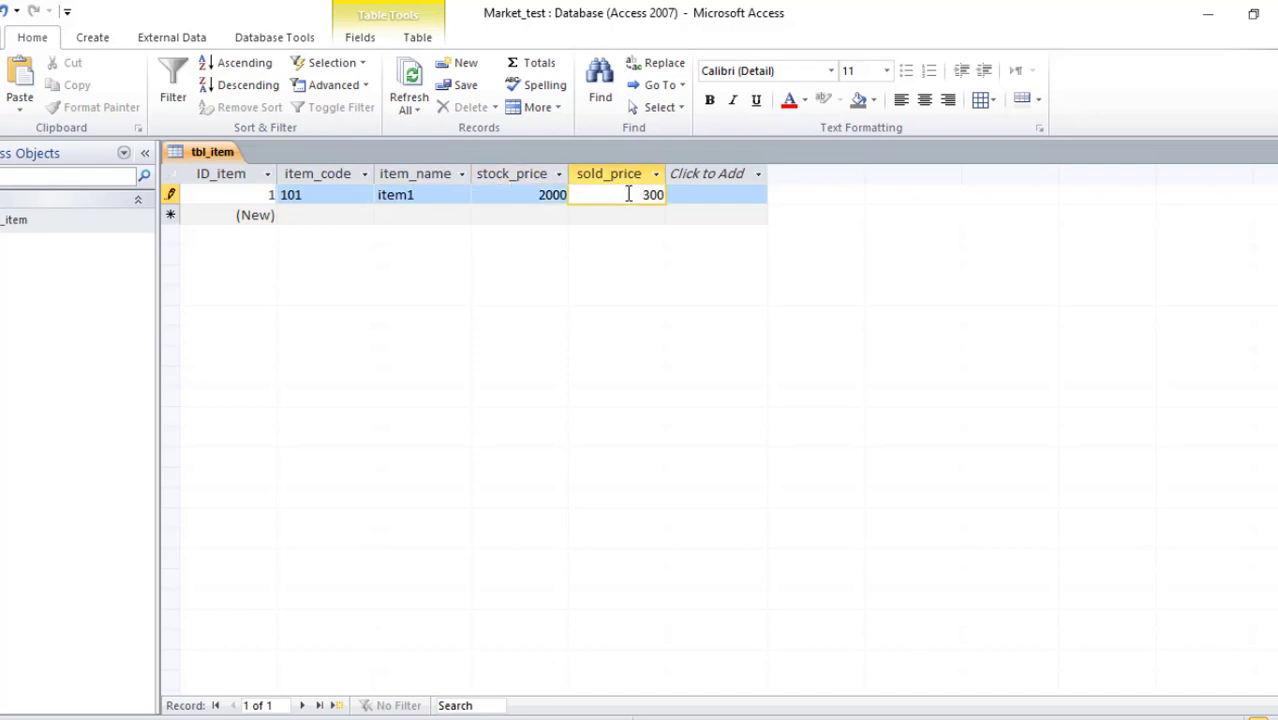
text(0)
Add a second record with item_code 102, item_name item2, stock_price 2500 and sold_price 3250.
click(308, 215)
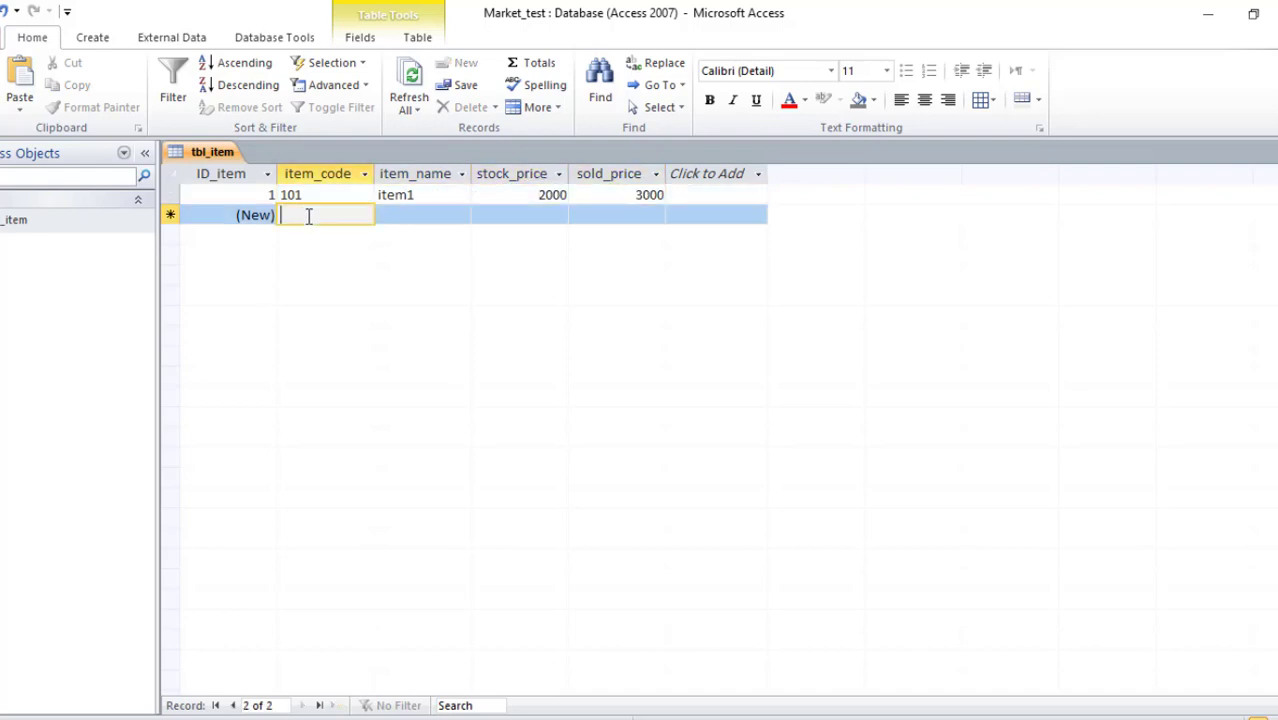
text(102)
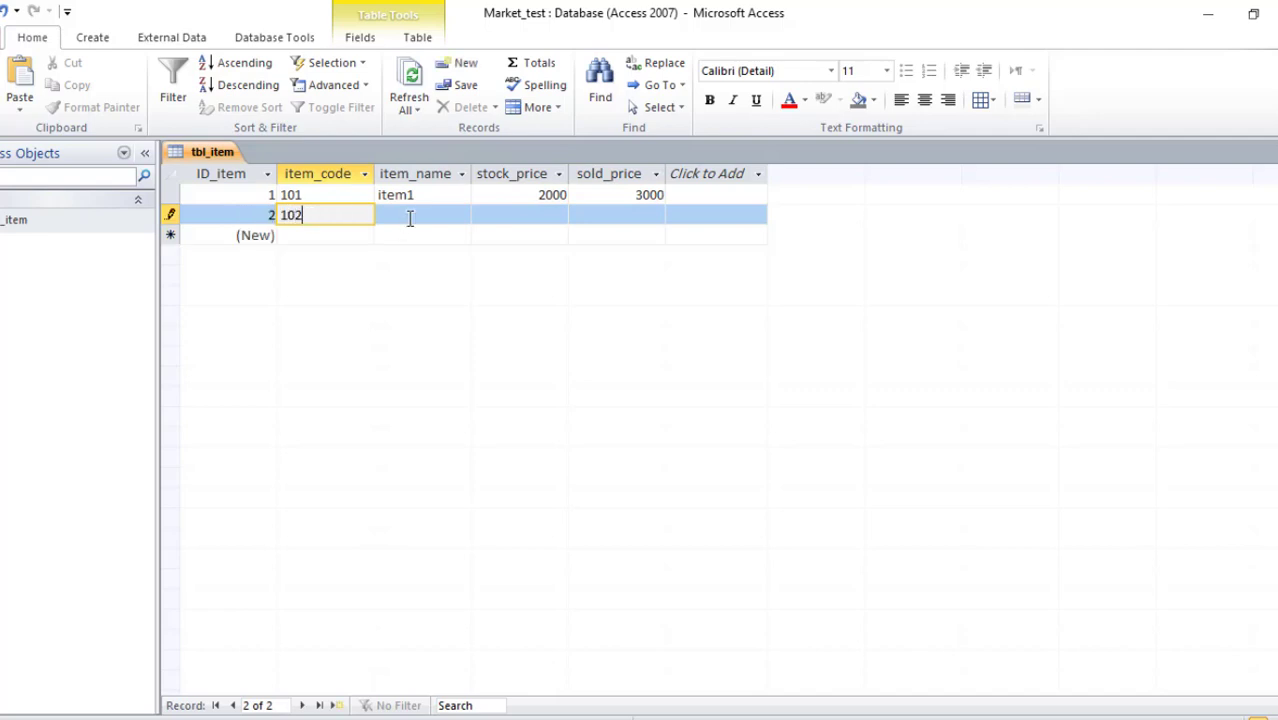
click(412, 217)
text(item2)
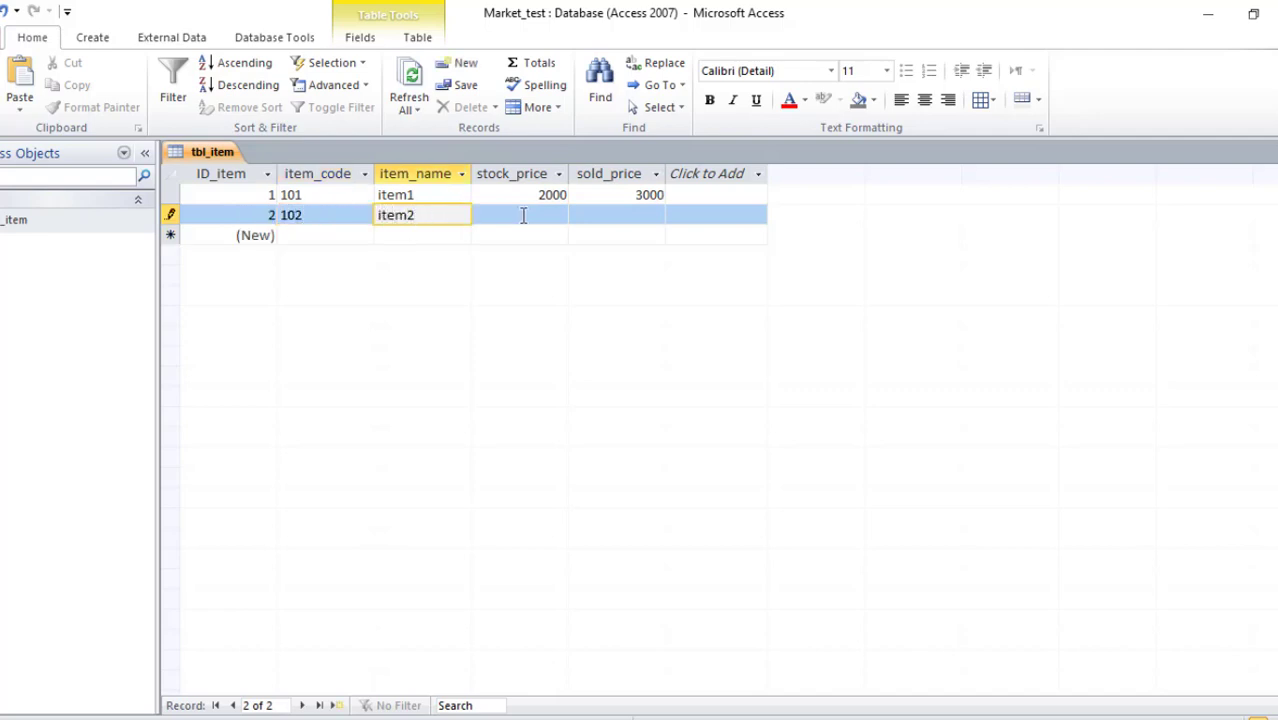
click(523, 216)
text(2)
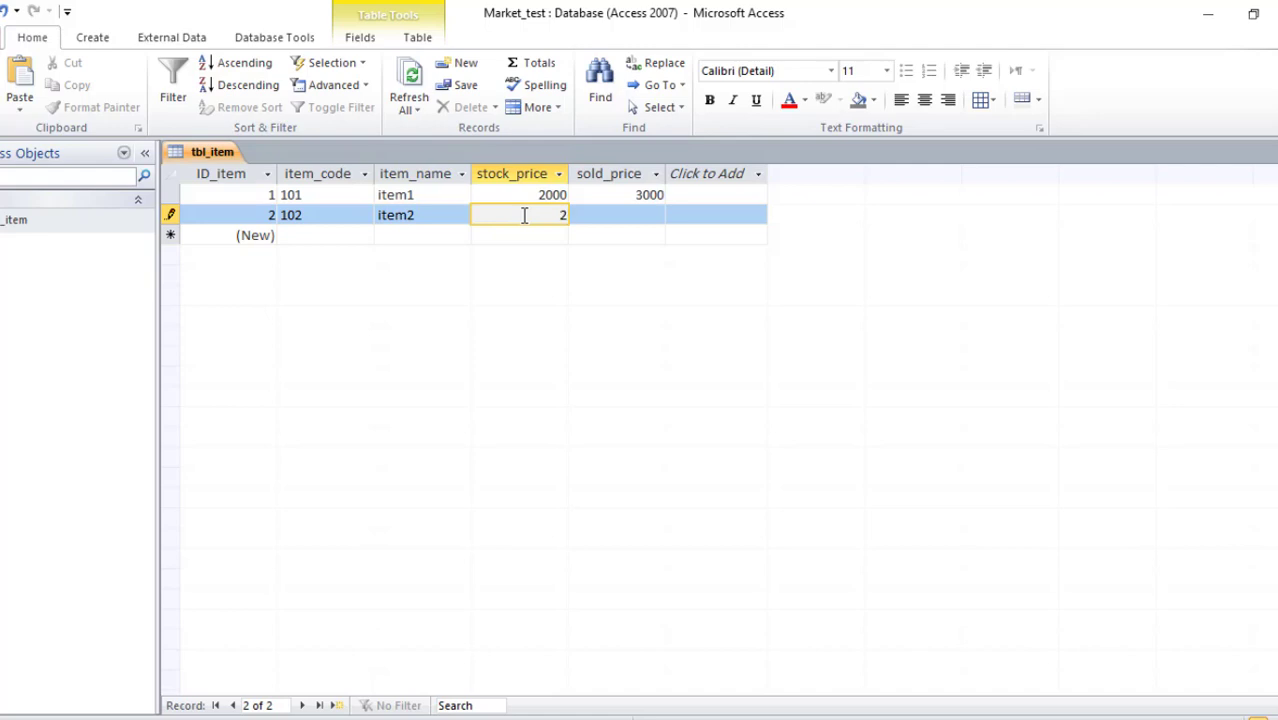
text(500)
click(612, 217)
text(3)
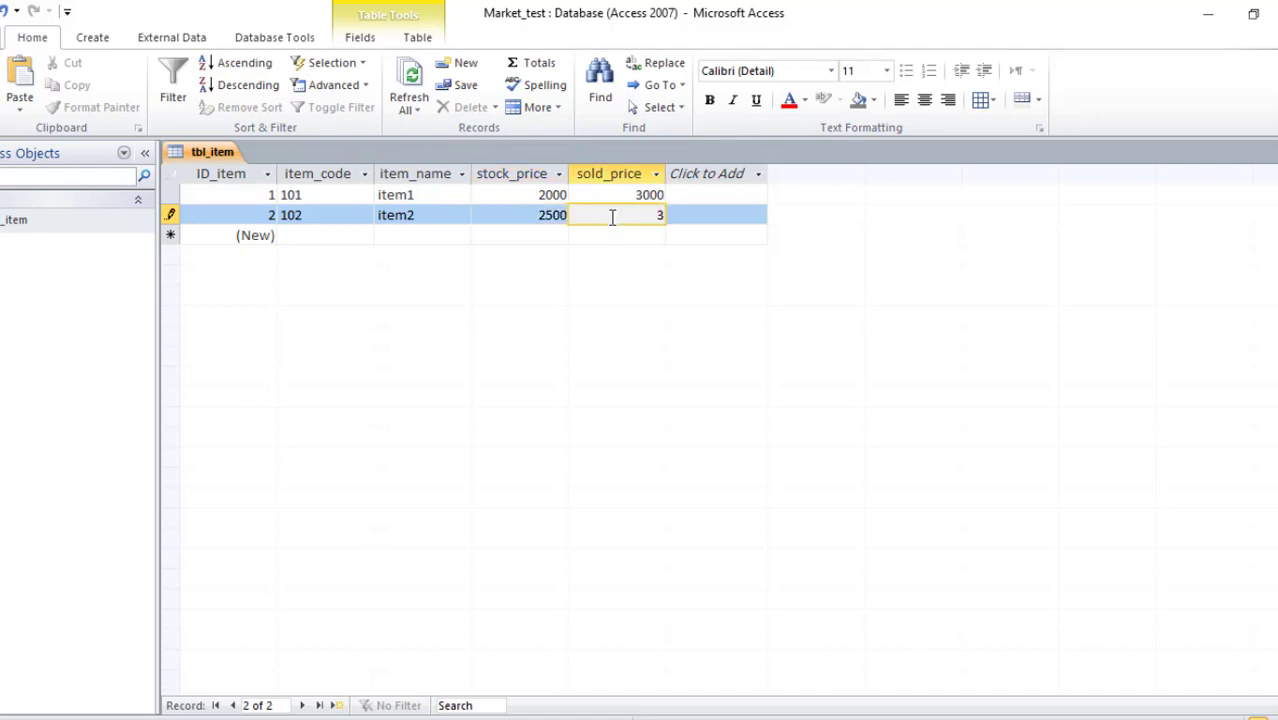
text(250)
Add a third record with item_code 103, item_name item3, stock_price 1500 and sold_price 2000.
click(320, 230)
text(103)
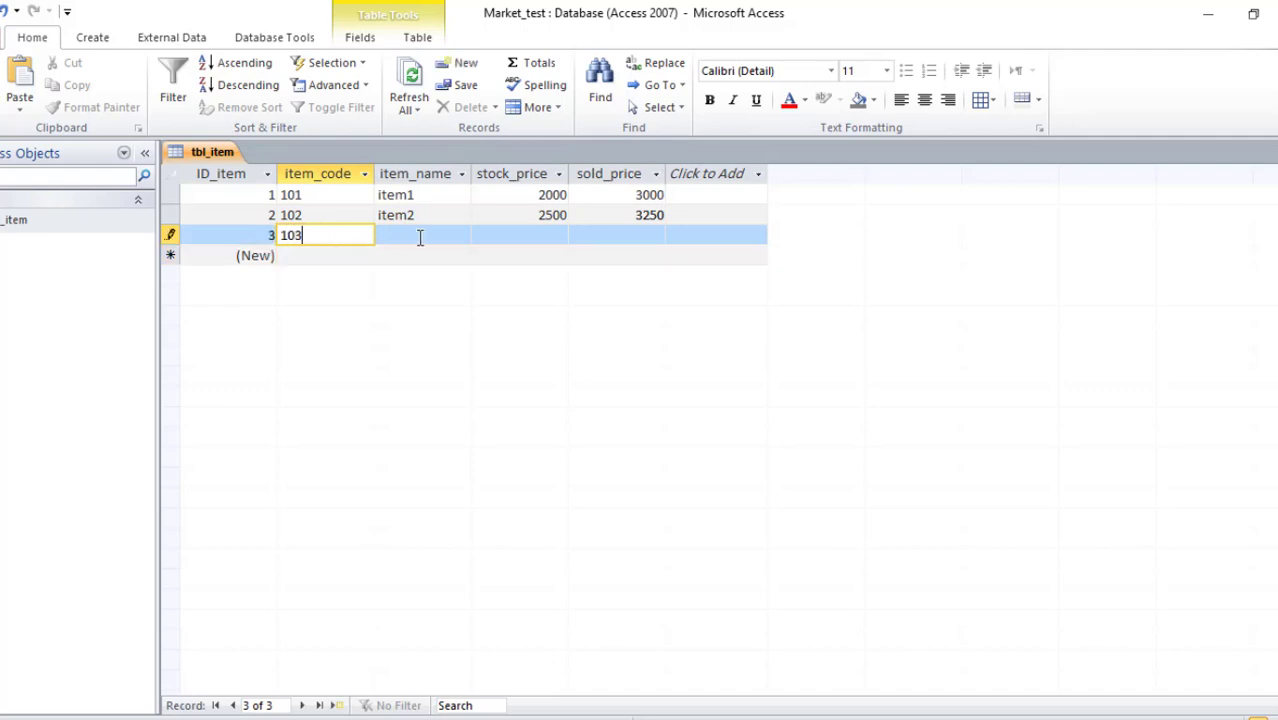
click(424, 235)
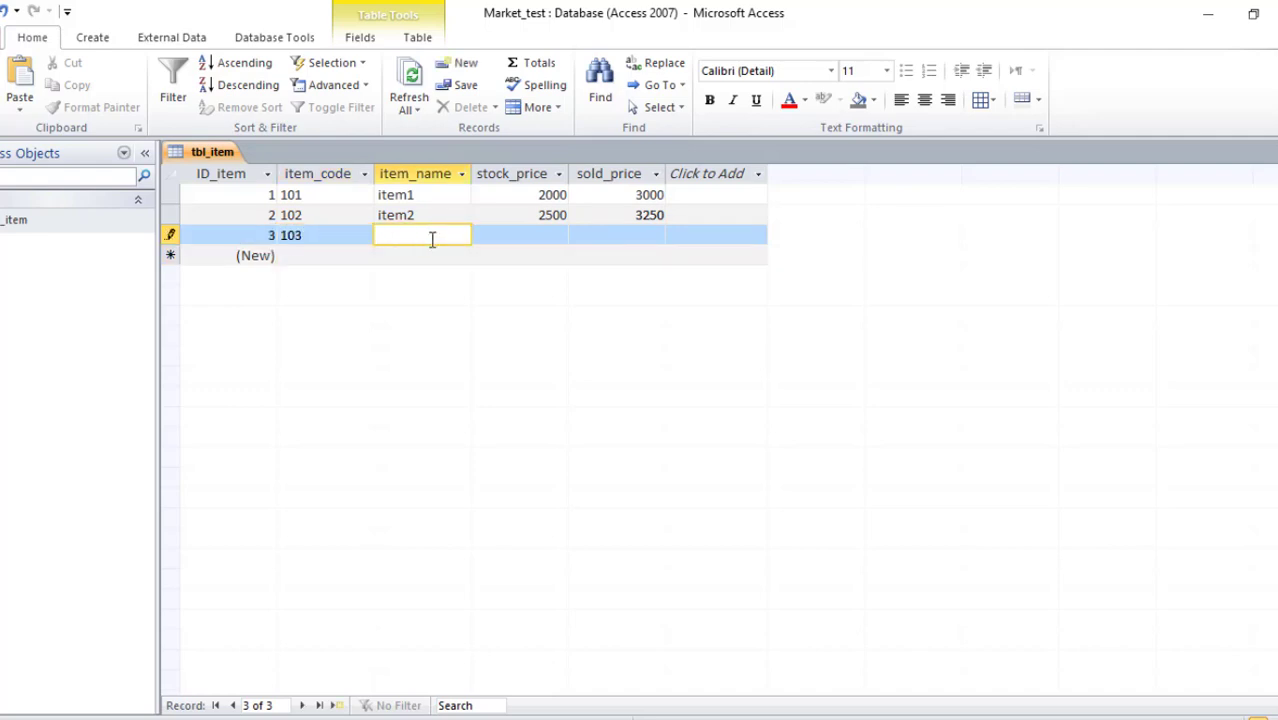
text(item3)
click(550, 234)
text(1500)
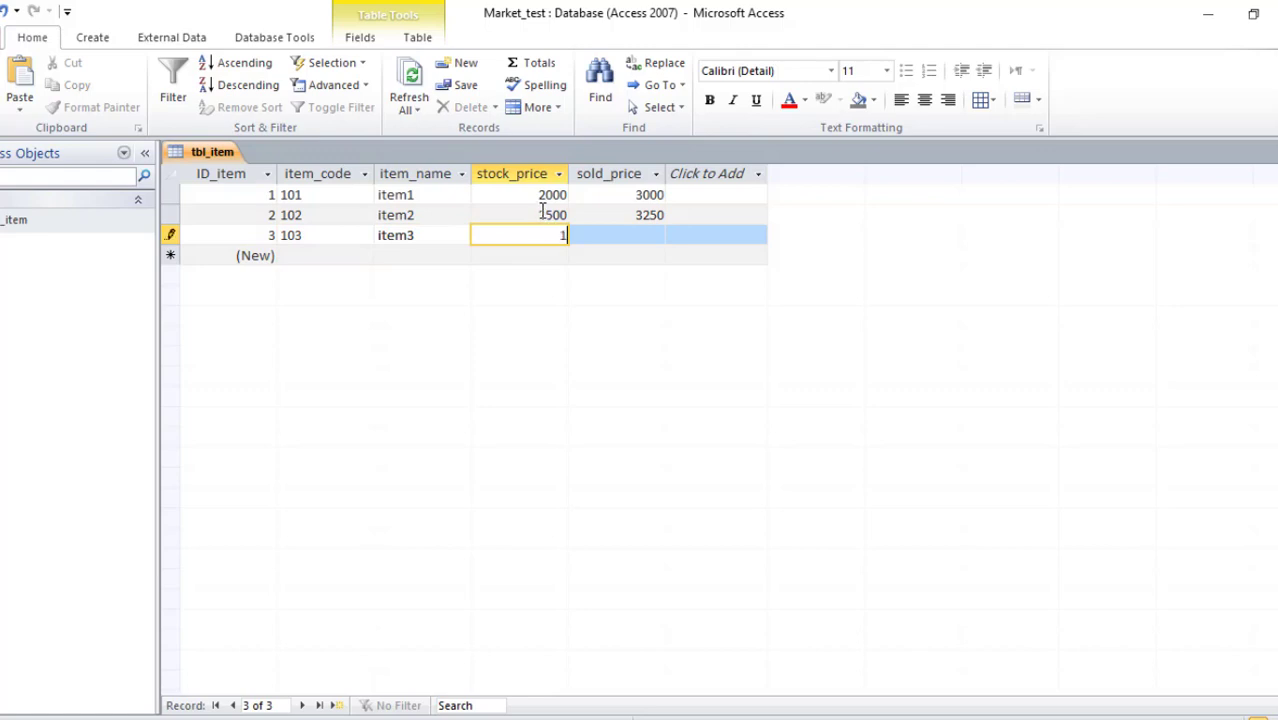
click(643, 234)
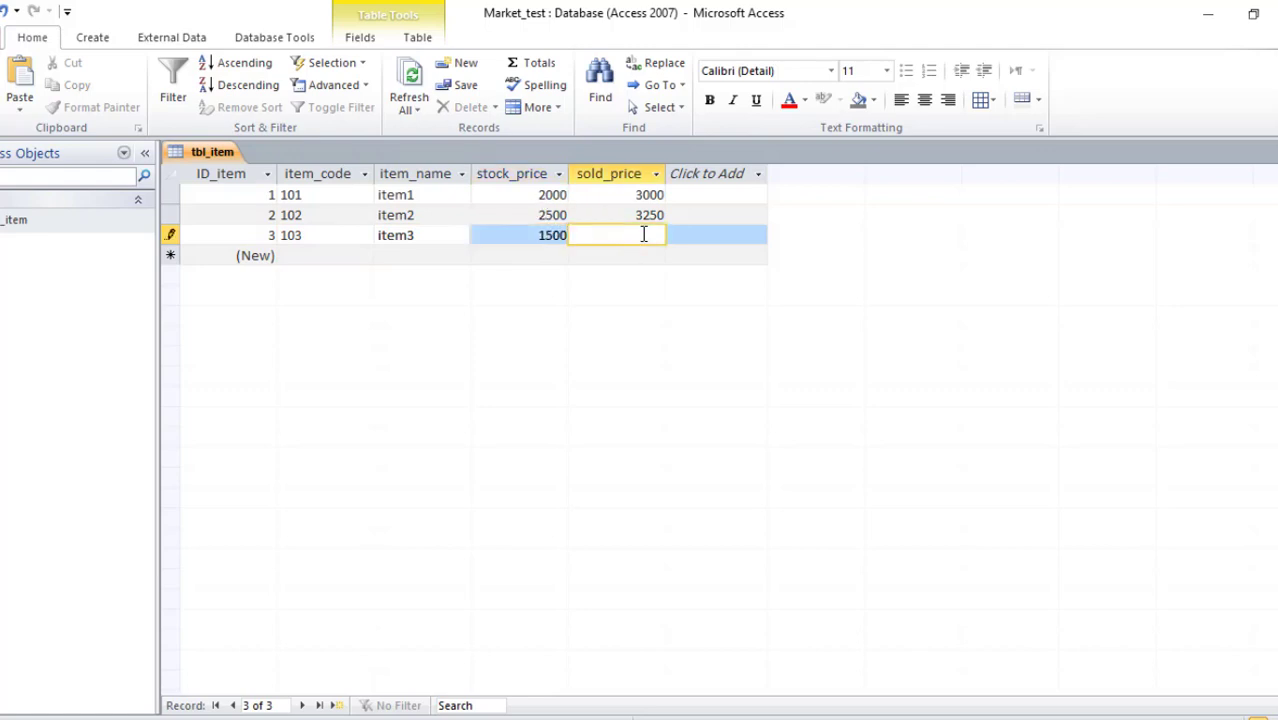
text(2000)
Commit the third item record and close the tbl_item table.
click(518, 256)
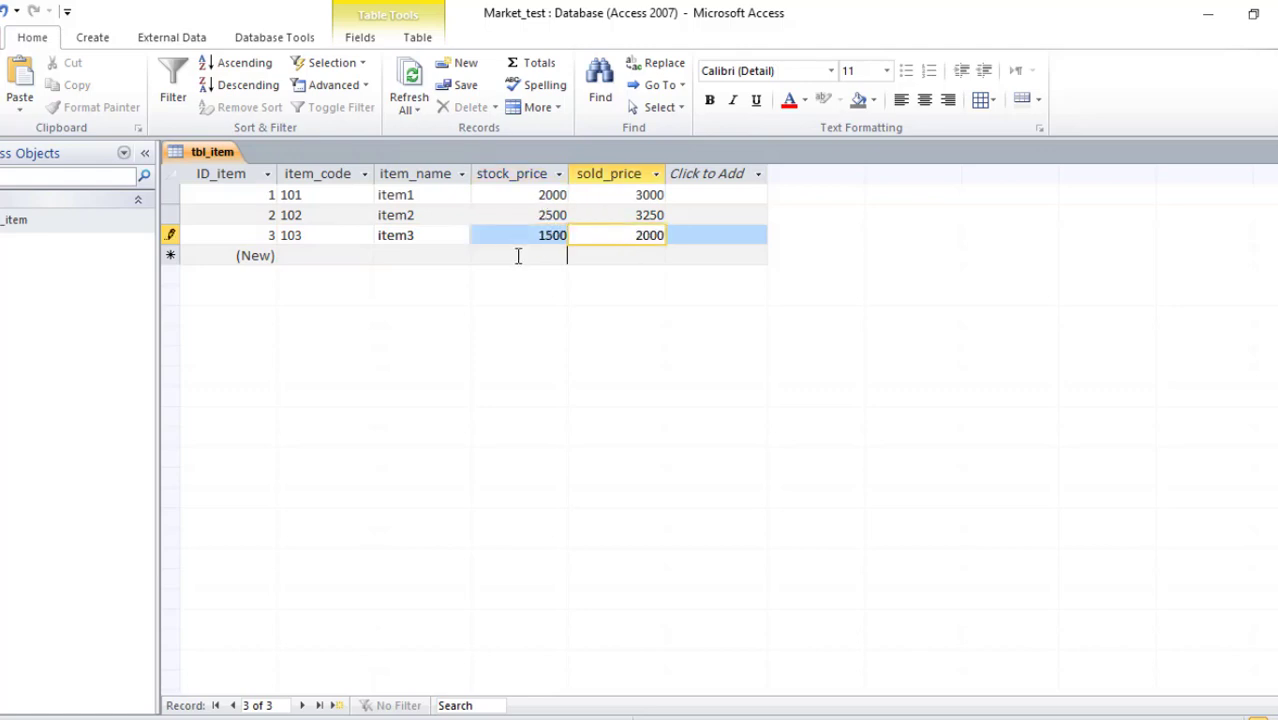
right_click(222, 155)
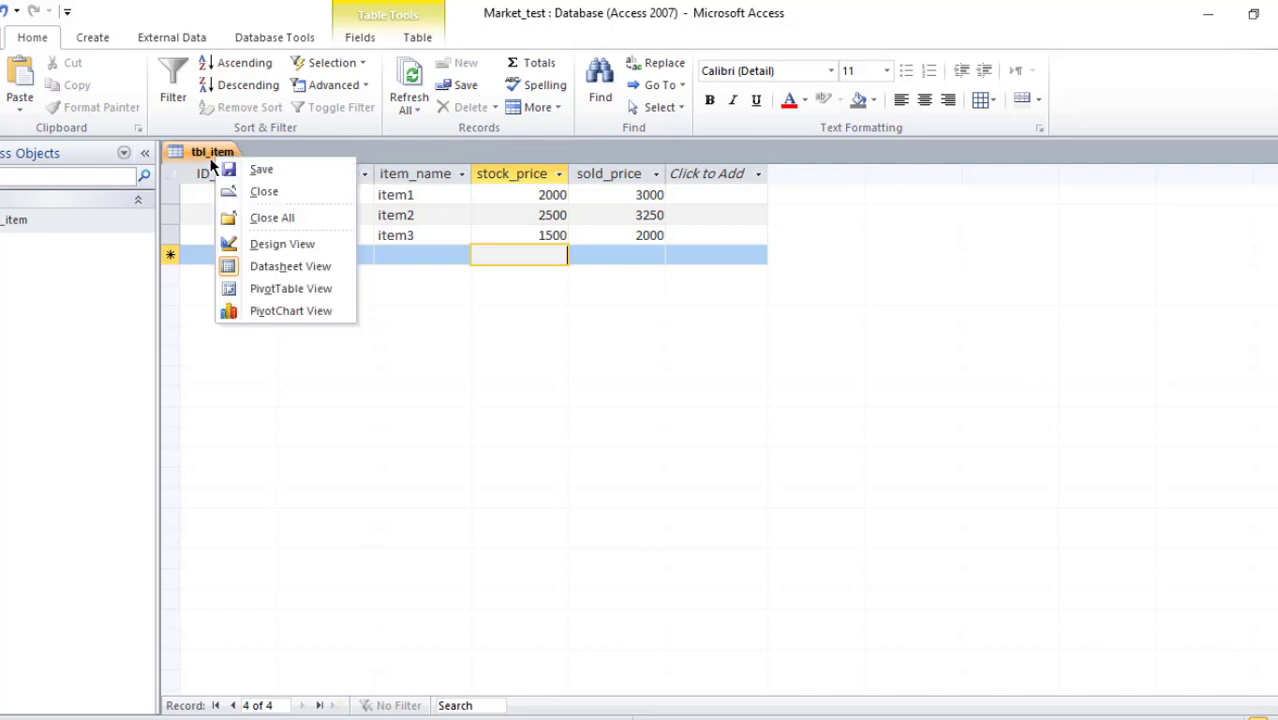
click(266, 187)
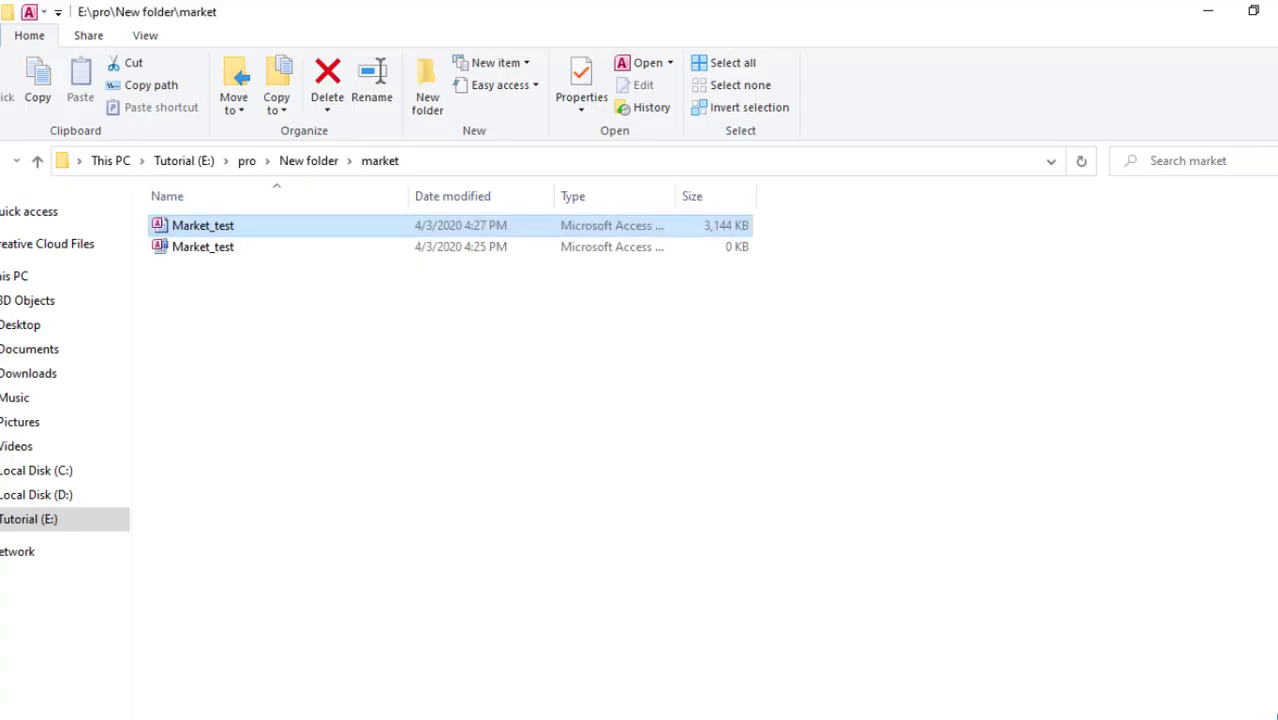
Go up from the market folder in File Explorer, open the finished example database and display its invoice form.
click(37, 160)
double_click(211, 346)
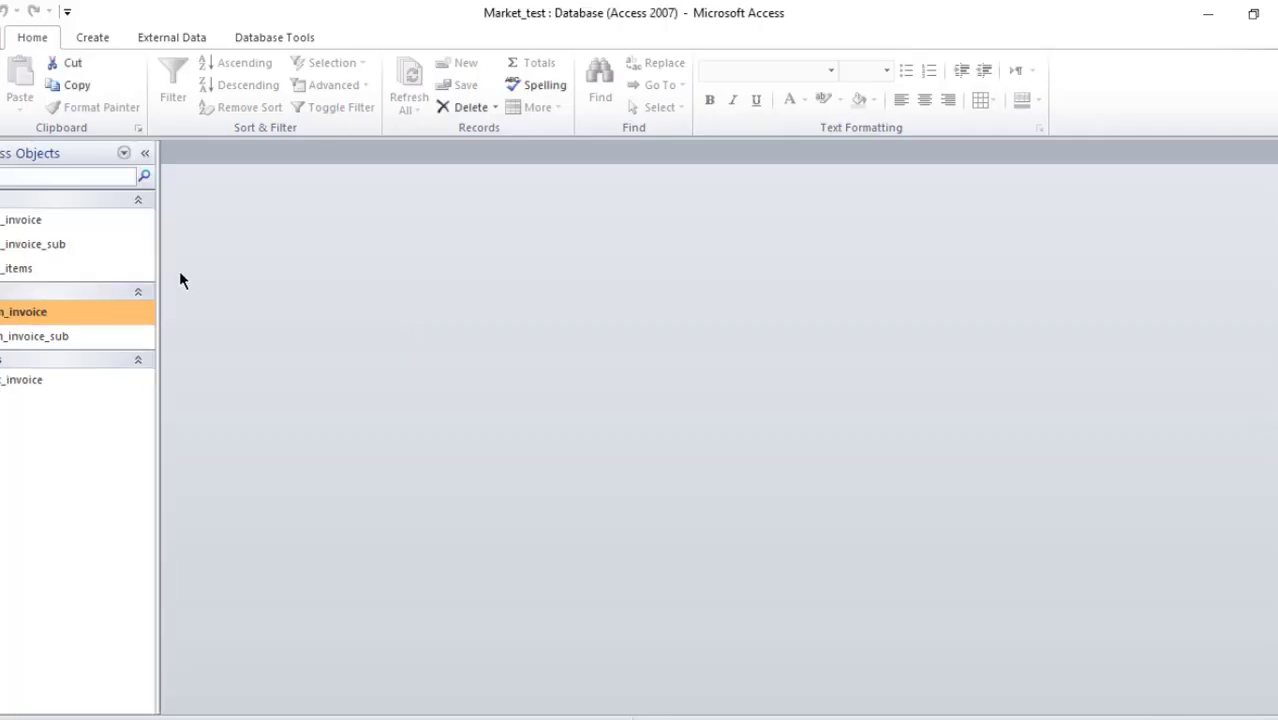
right_click(72, 312)
click(121, 330)
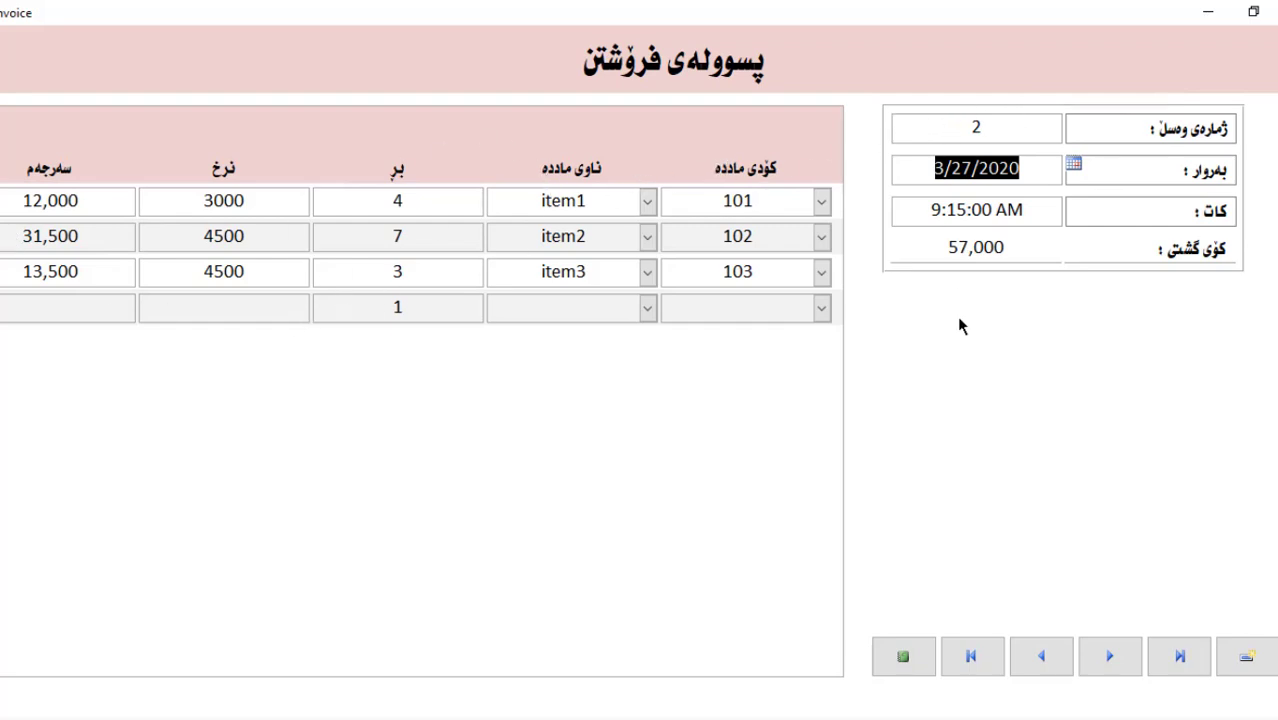
Examine the printable rpt_invoice report for invoice 2 without printing it, and close the report and the invoice form.
click(904, 653)
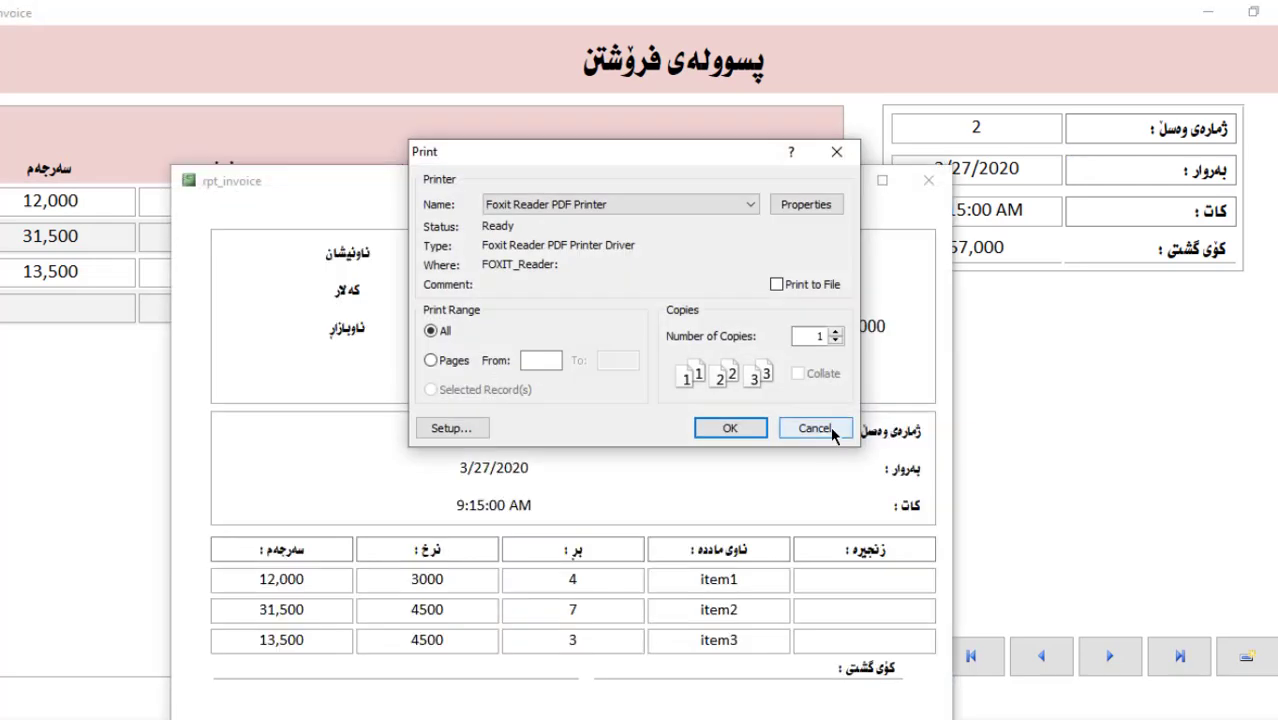
click(815, 428)
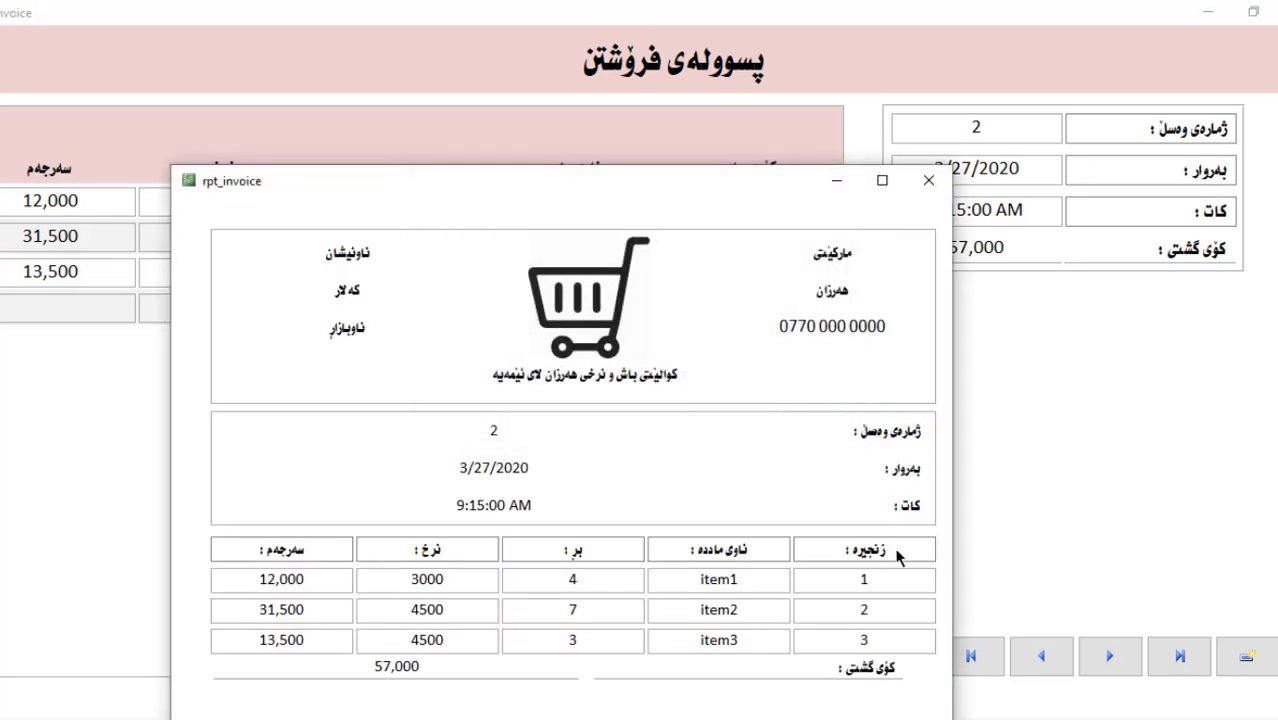
click(929, 180)
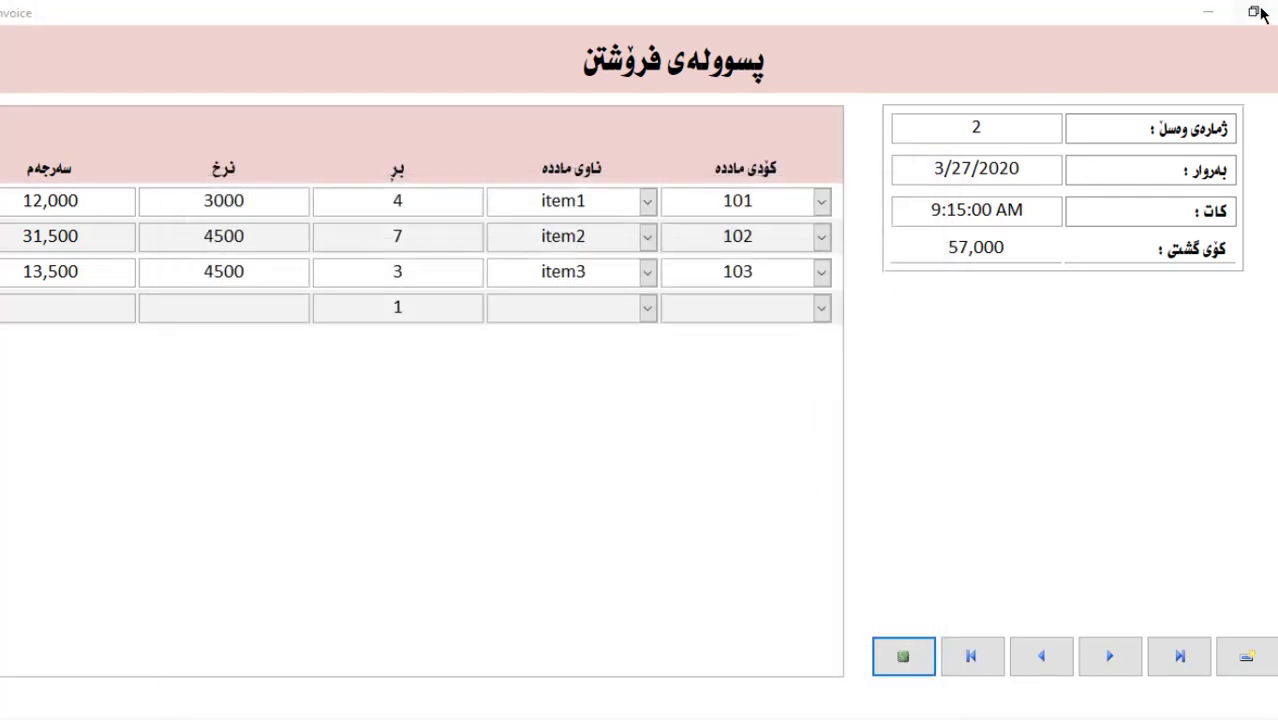
key(ctrl+F4)
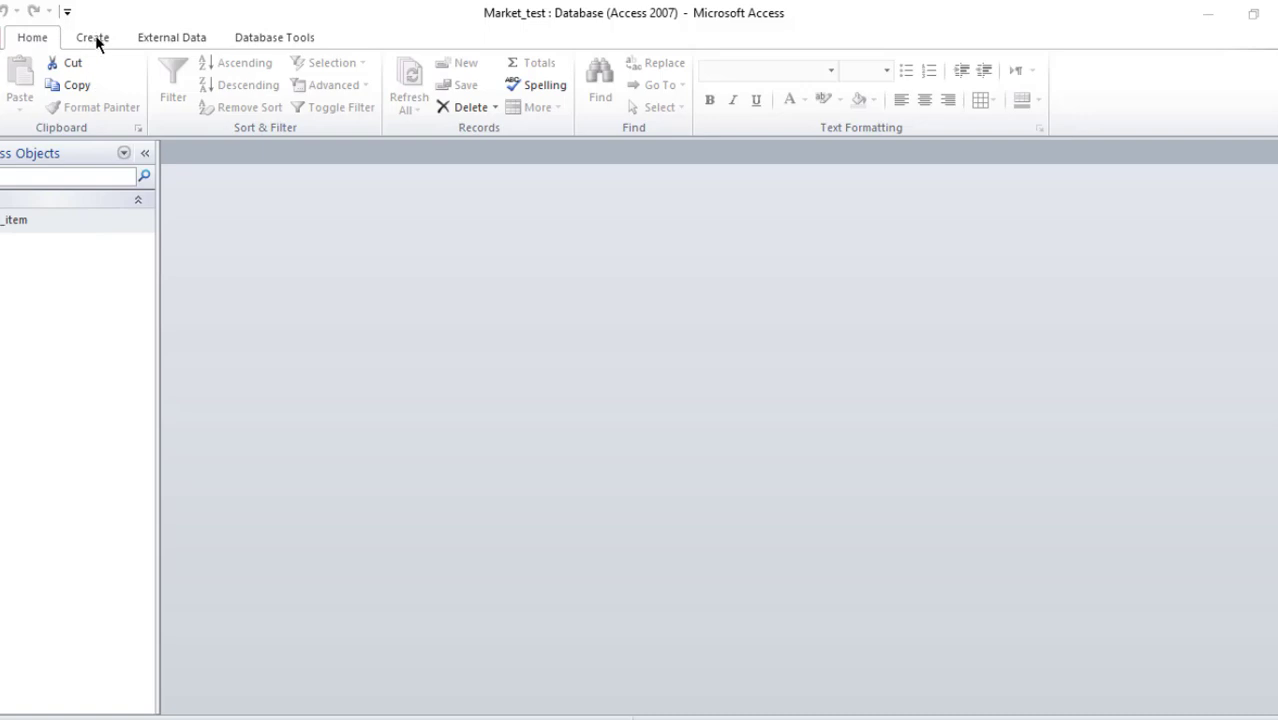
Create a new table in the Market_test database and save it as tbl_invoice in Design View.
click(94, 38)
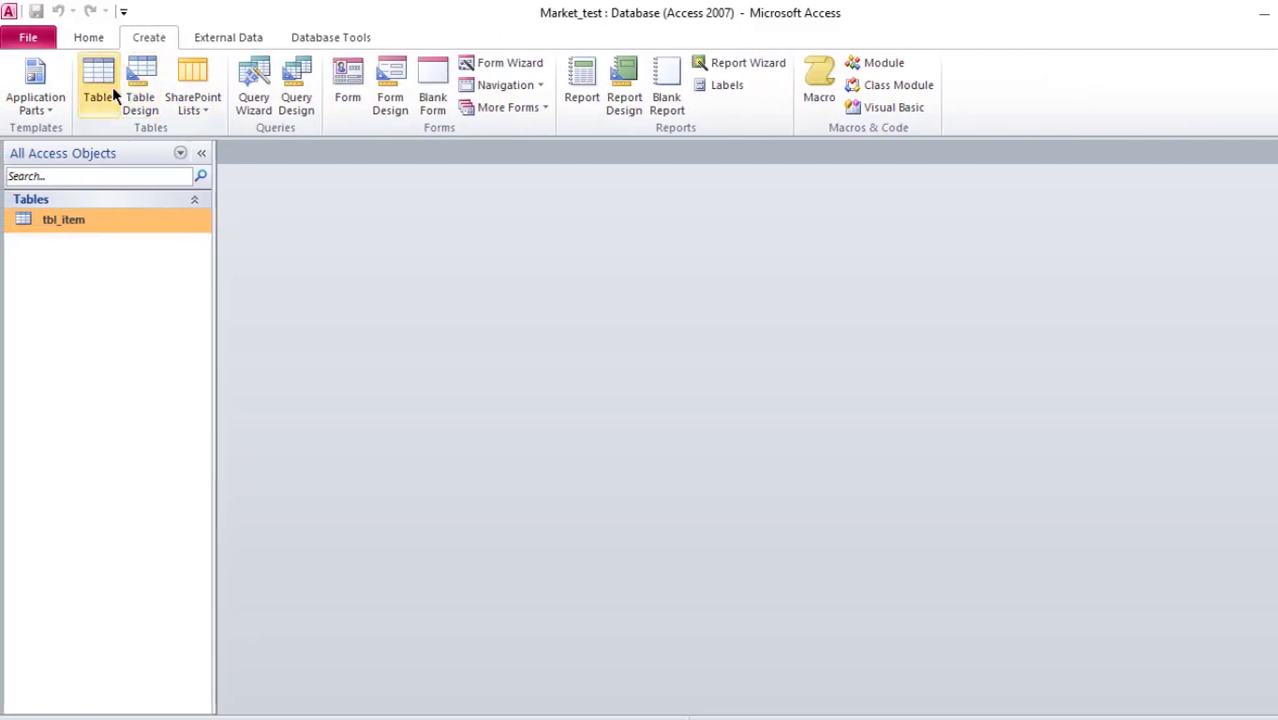
click(111, 87)
right_click(280, 150)
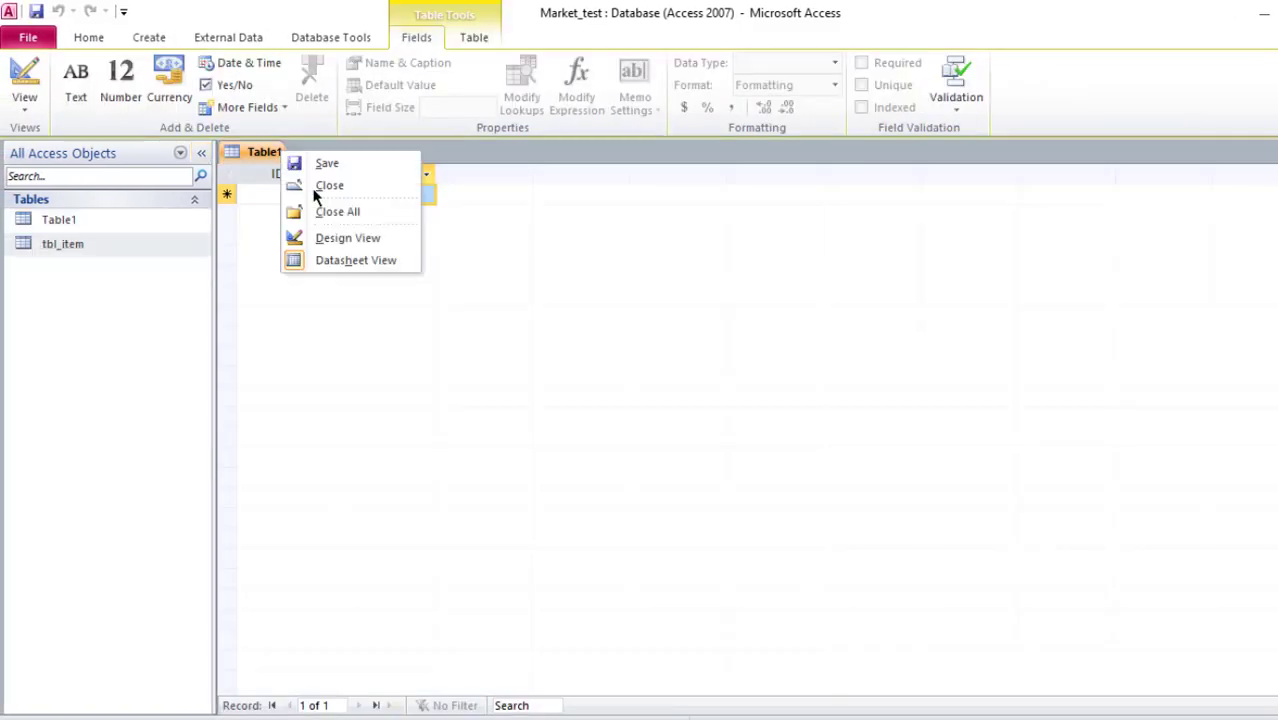
click(340, 241)
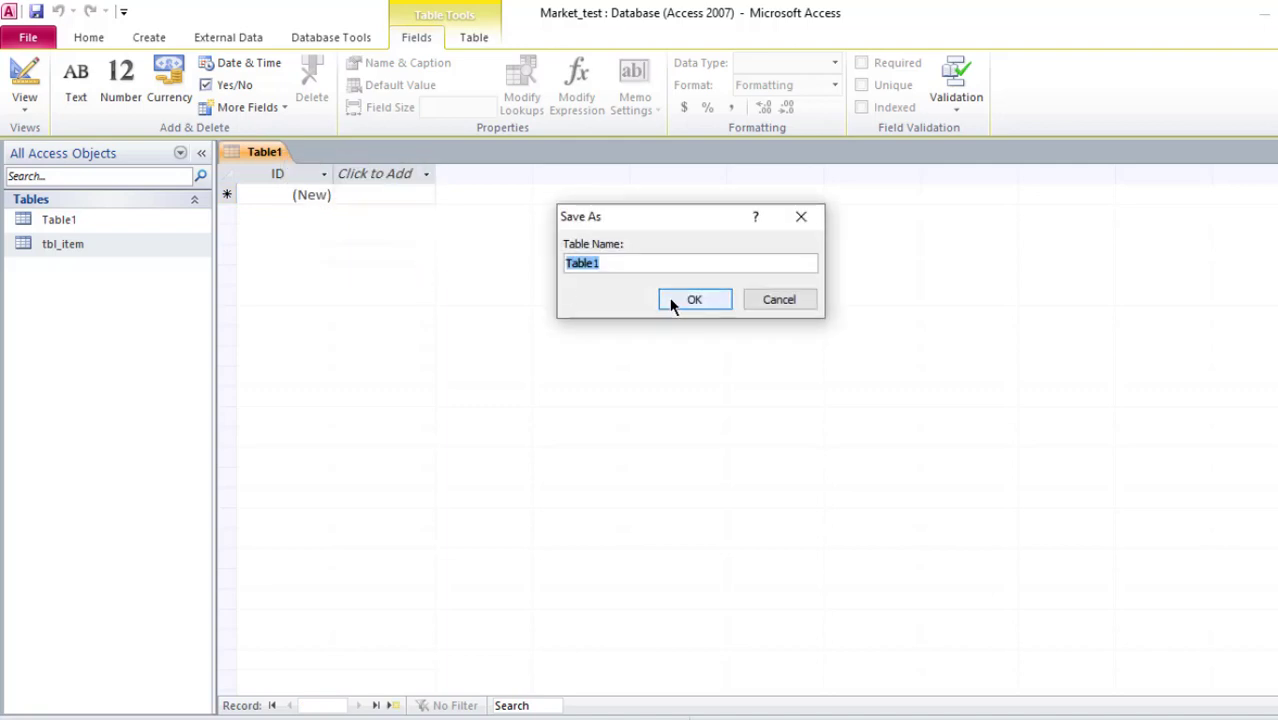
text(tbl_invoice)
click(670, 303)
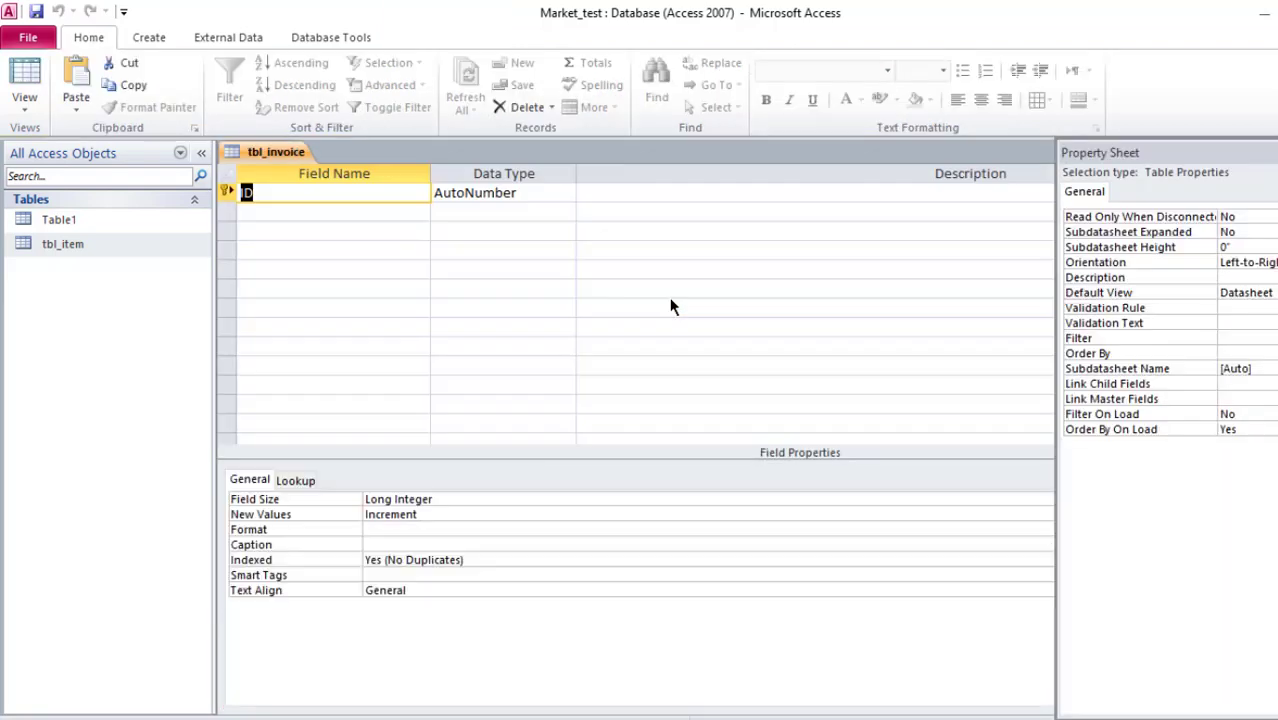
Rename the primary key field to ID_invoice and add a field named invoice_date with data type Date/Time.
click(296, 196)
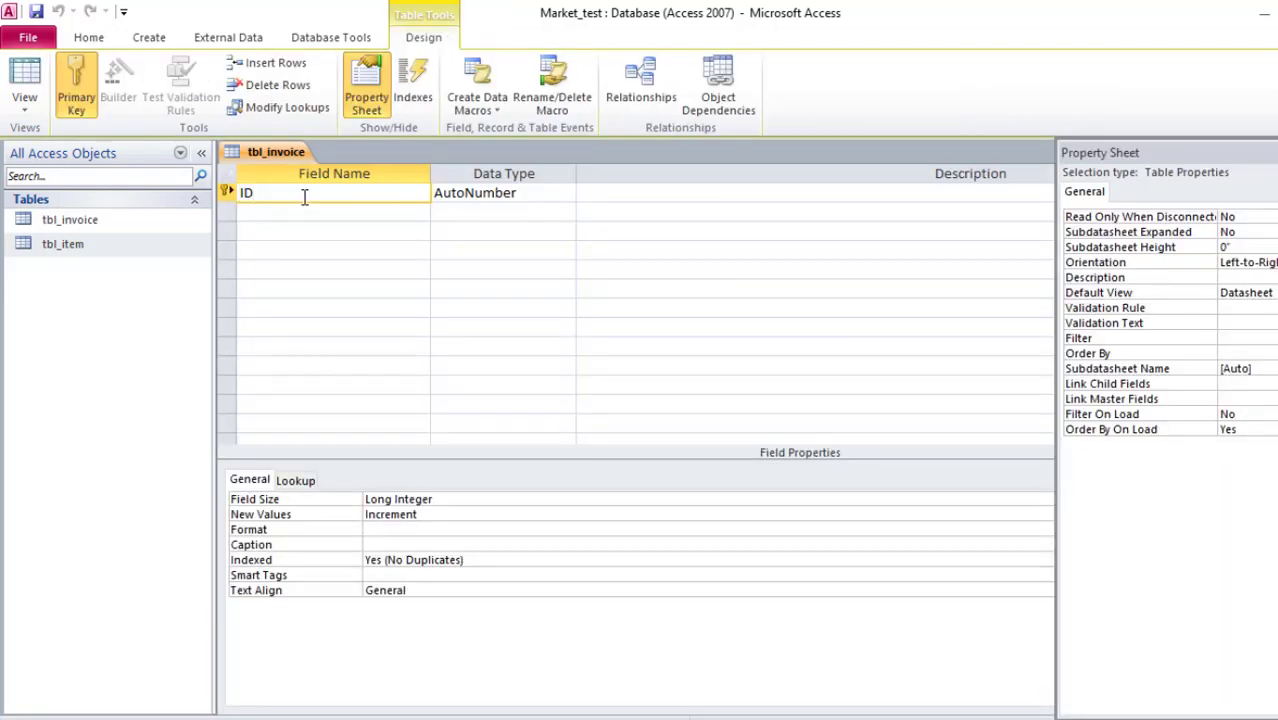
text(_invoice)
key(Tab)
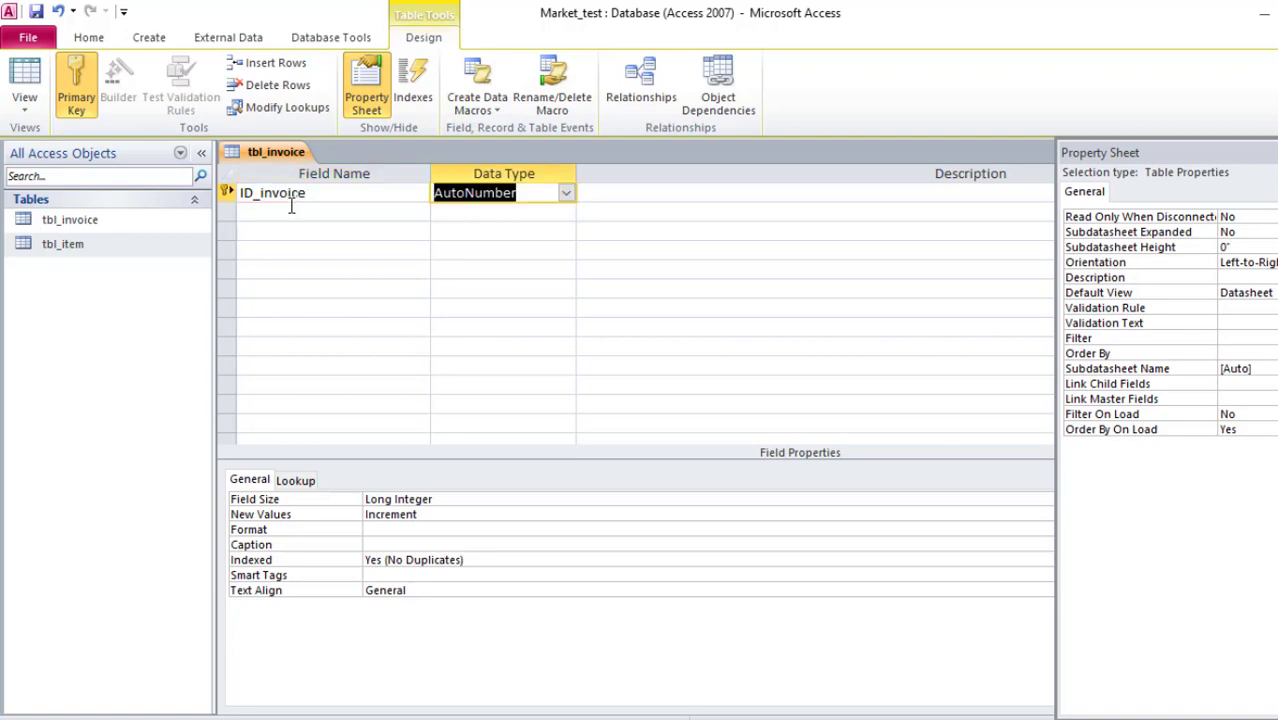
click(291, 207)
text(in)
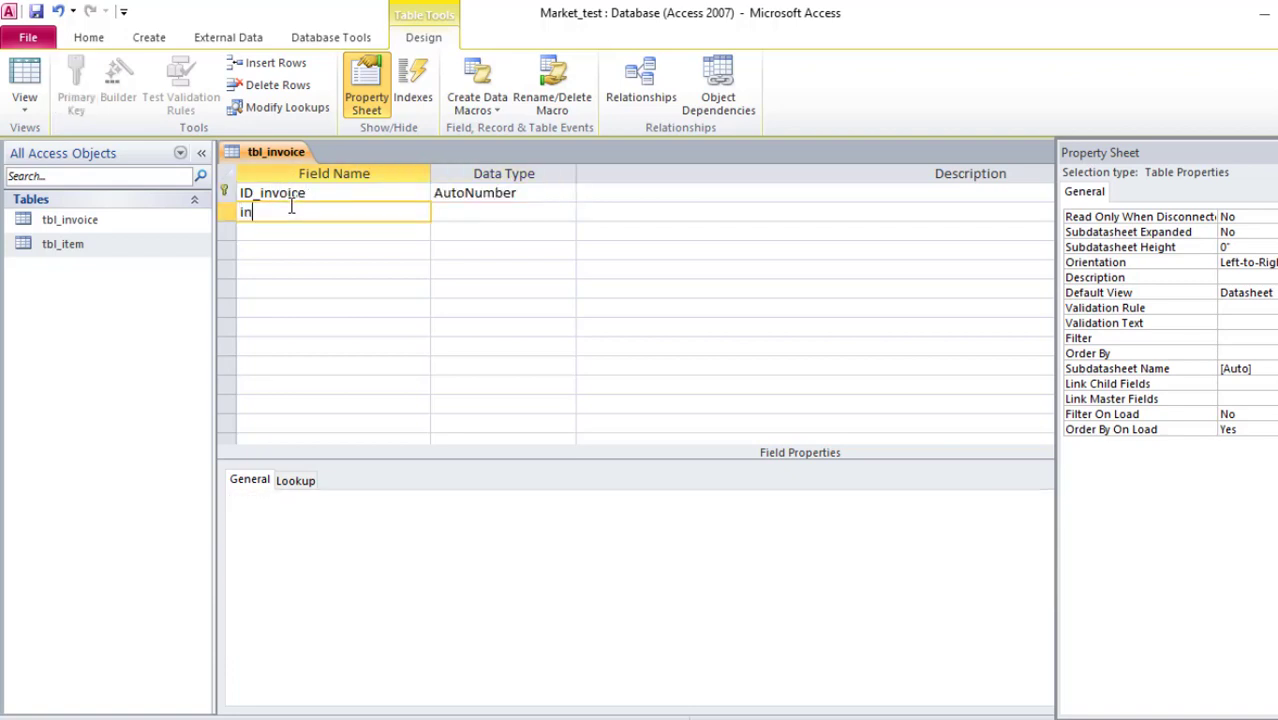
text(voice_date)
key(Tab)
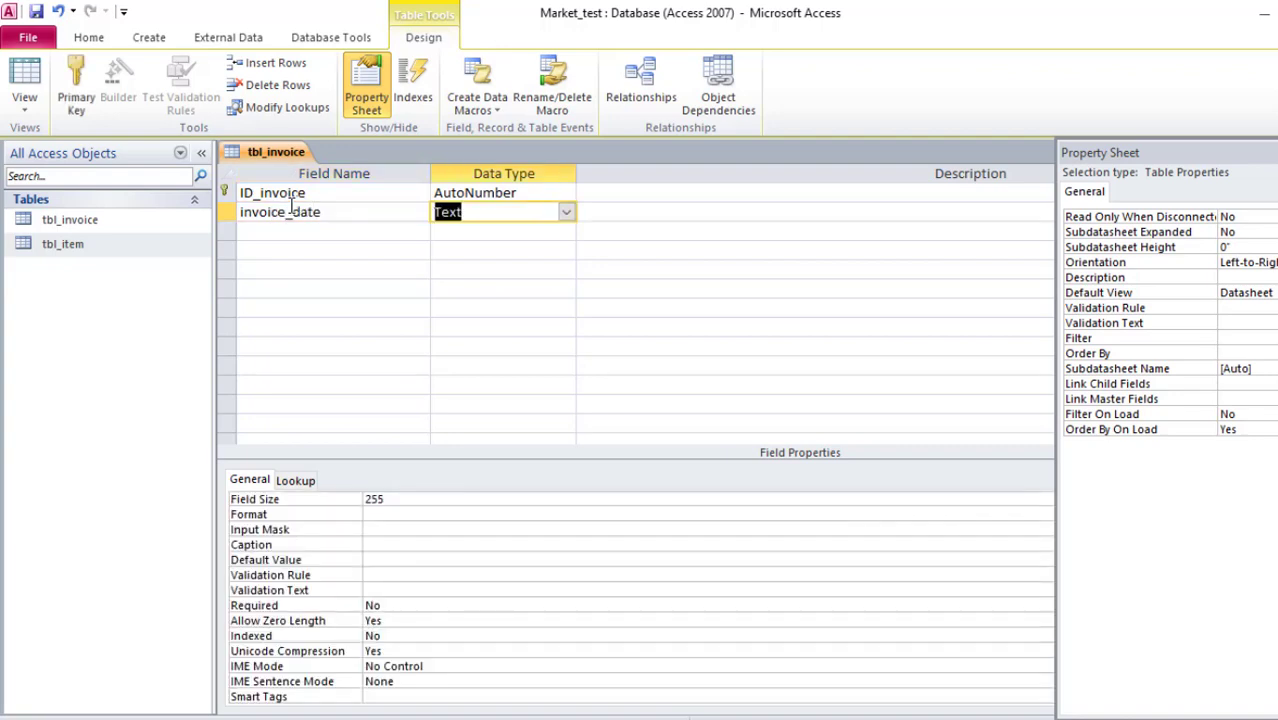
text(date/Tim)
Add an invoice_time field with data type Date/Time to tbl_invoice, and close the table with its design changes saved.
click(263, 235)
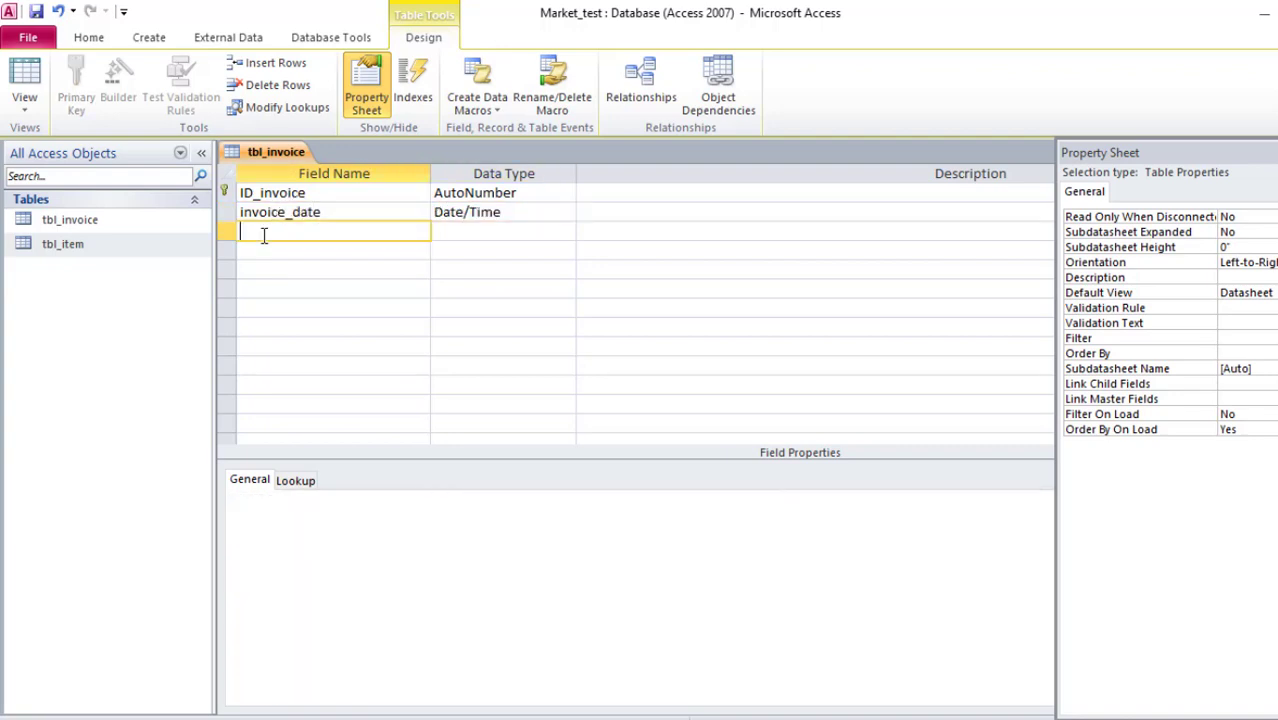
text(invoice)
key(Tab)
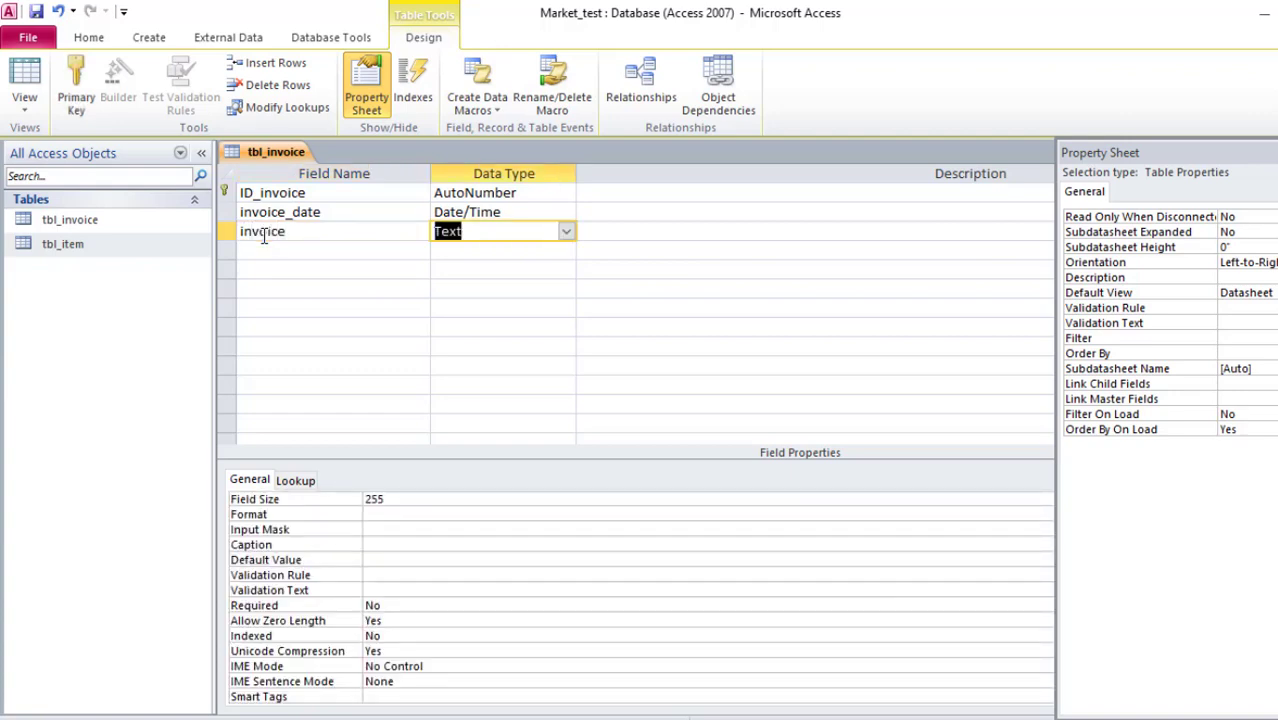
click(309, 230)
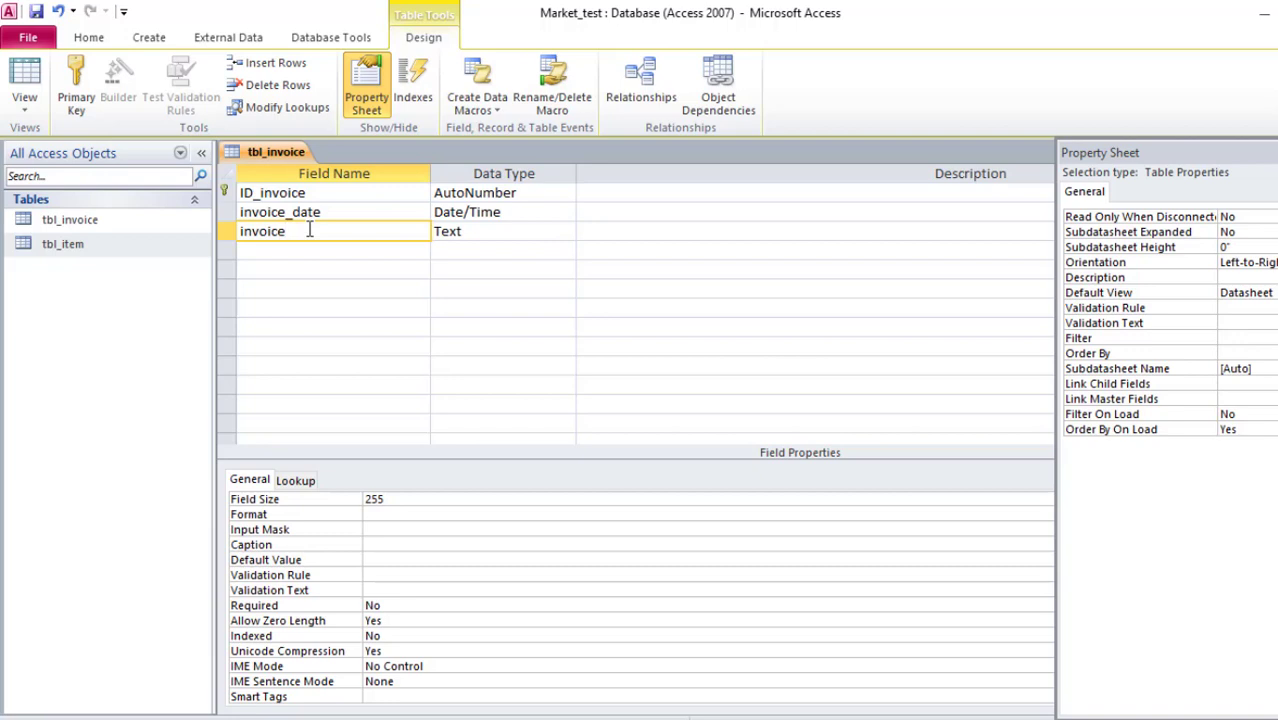
text(_time)
key(Tab)
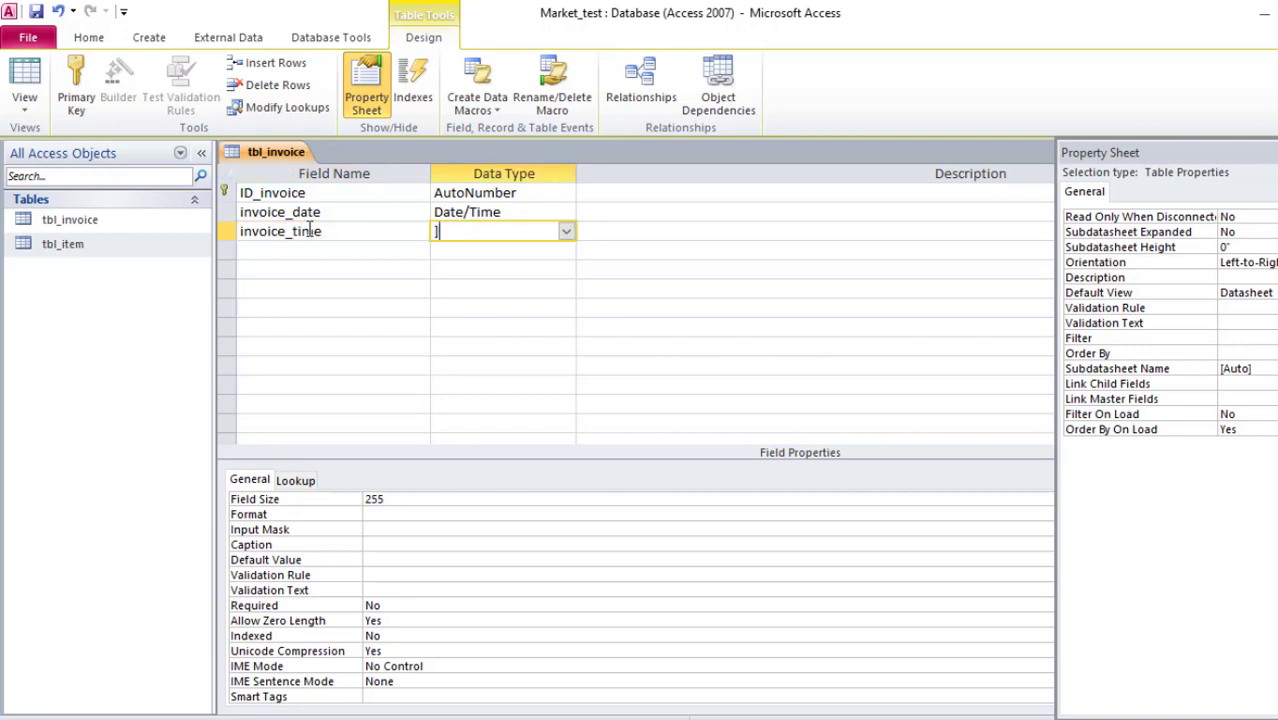
text(date/Time)
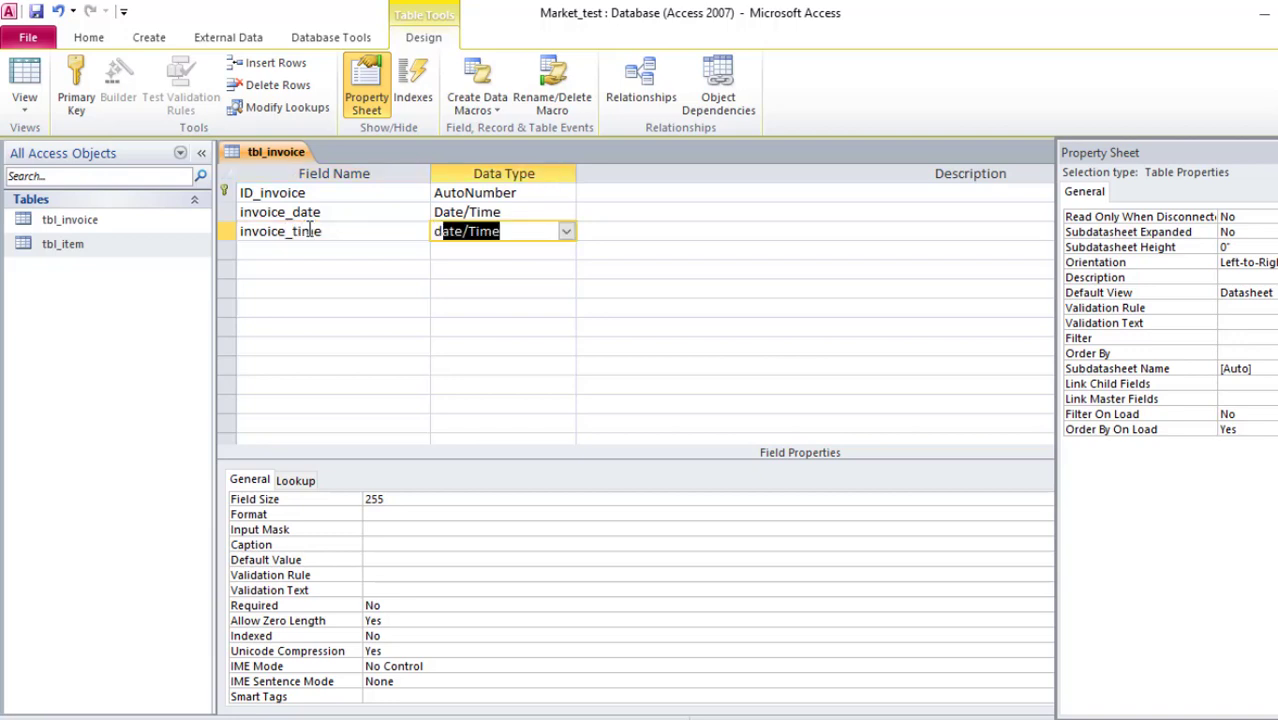
key(Tab)
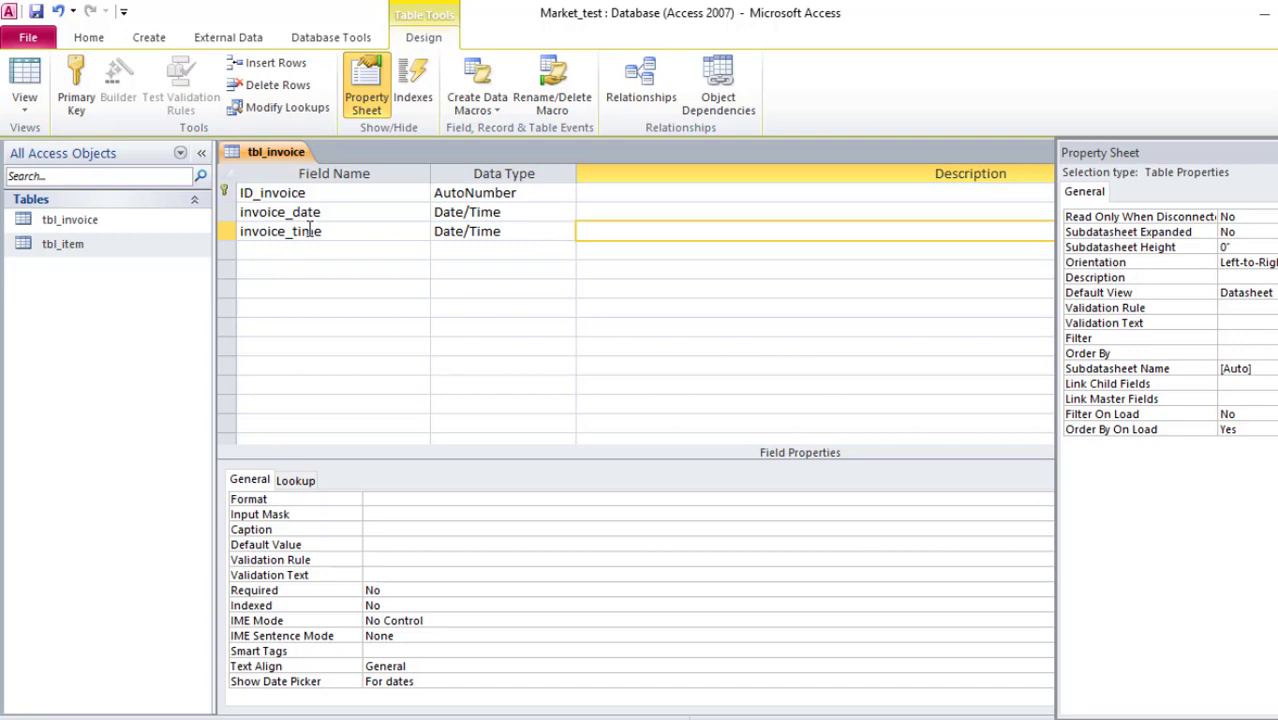
right_click(258, 153)
click(305, 188)
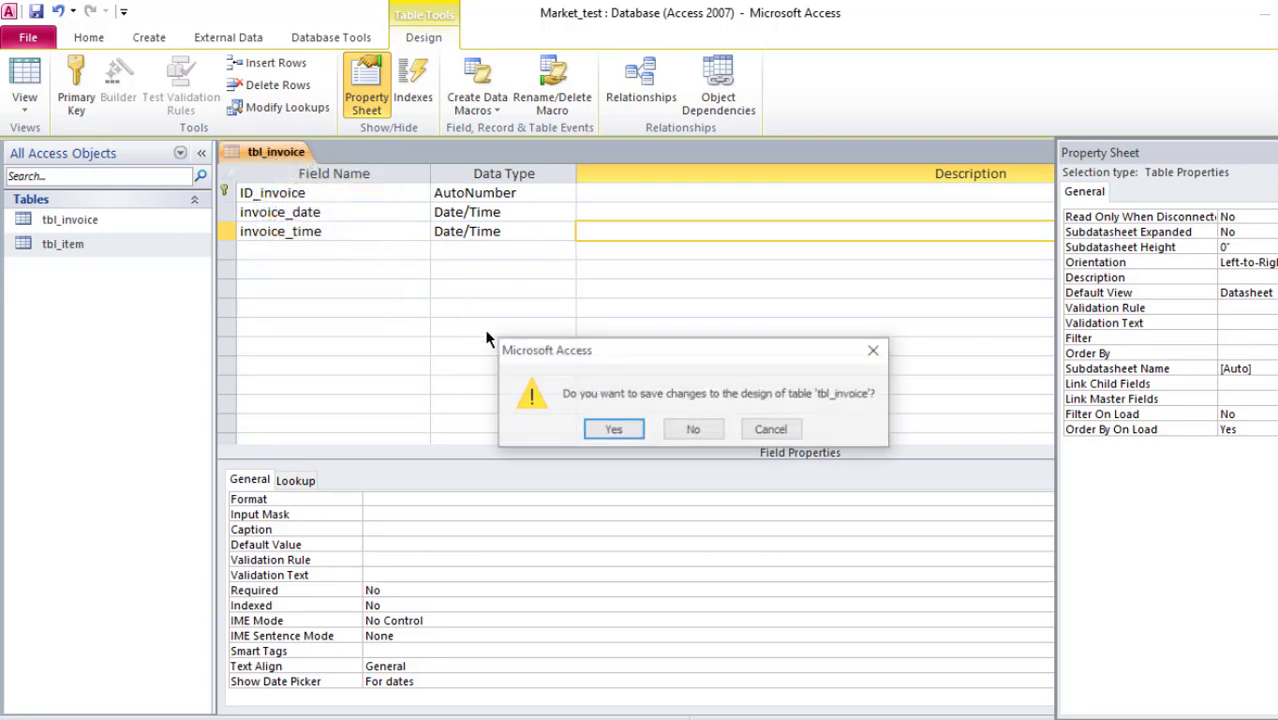
click(603, 425)
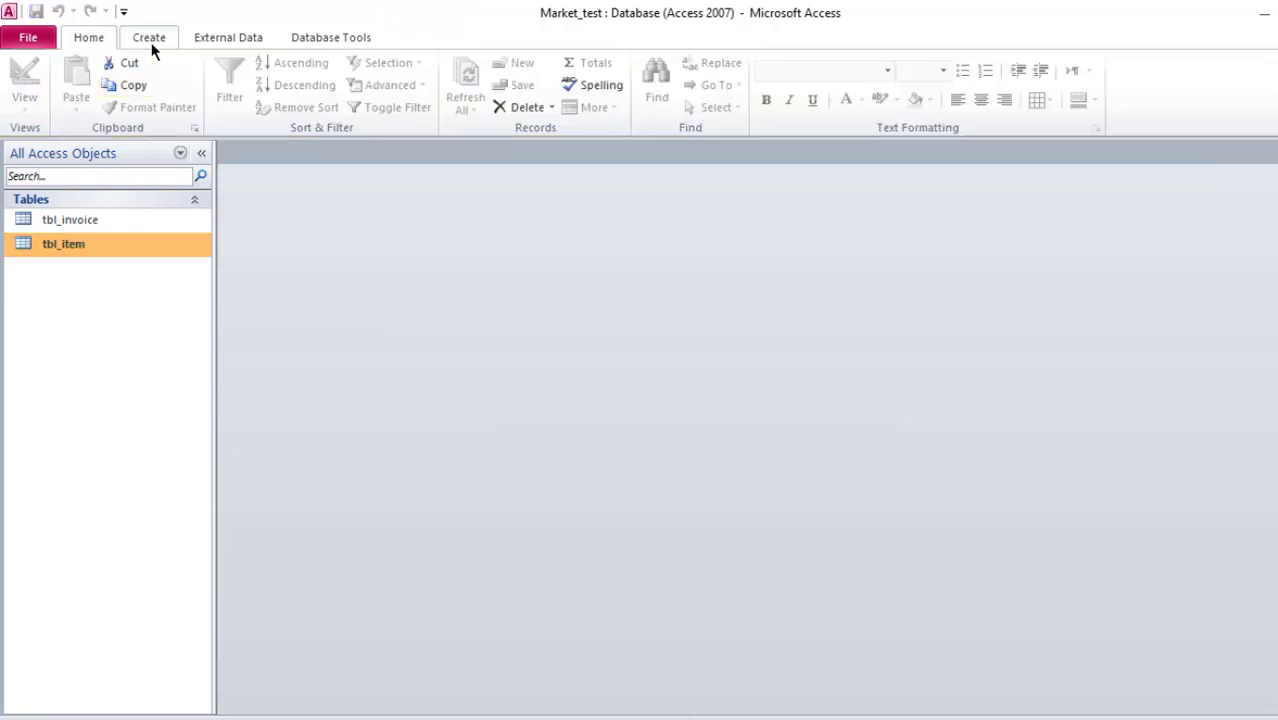
Create another new table and save it as tbl_invoice_sub in Design View.
click(151, 40)
click(97, 88)
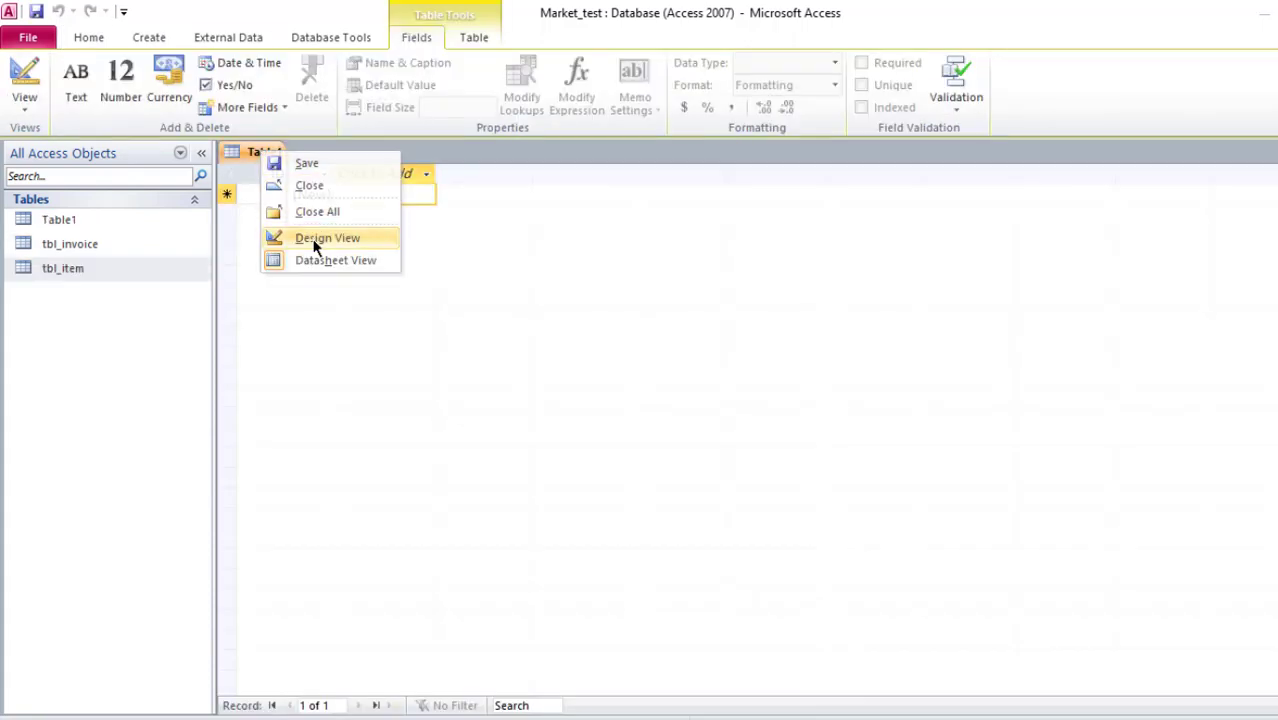
click(312, 236)
text(tbl_)
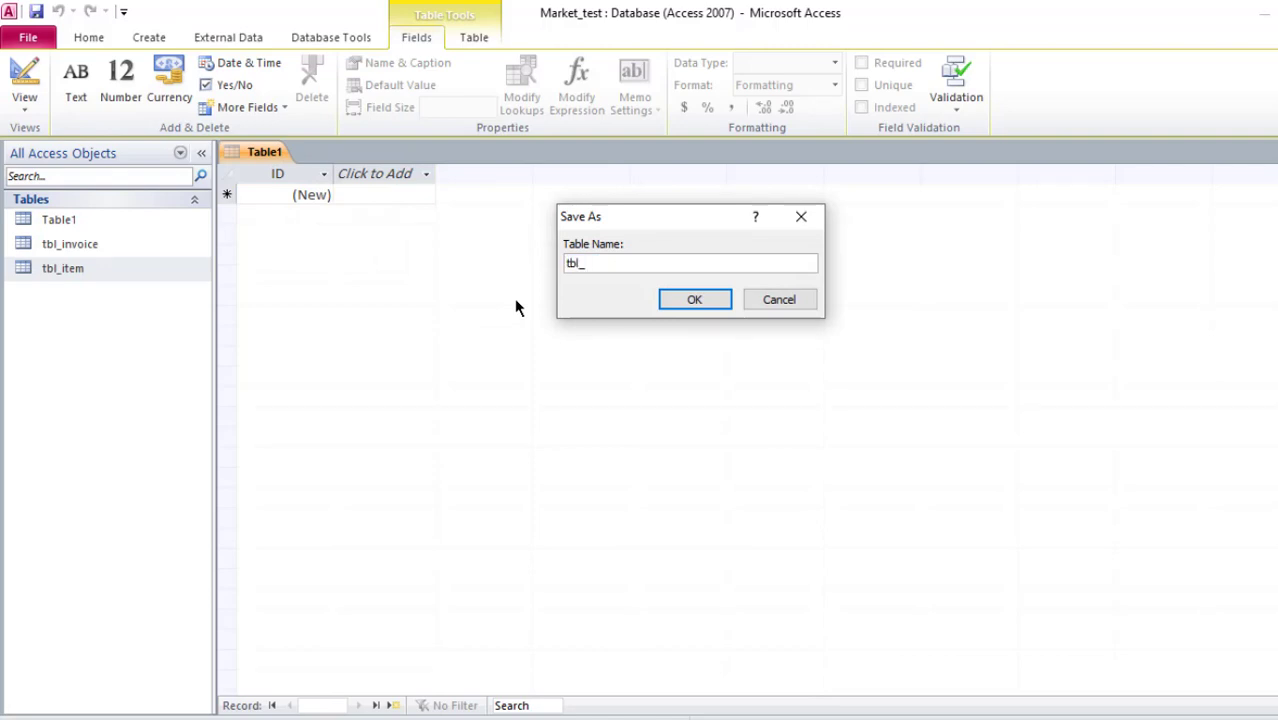
text(invoice_sub)
key(Return)
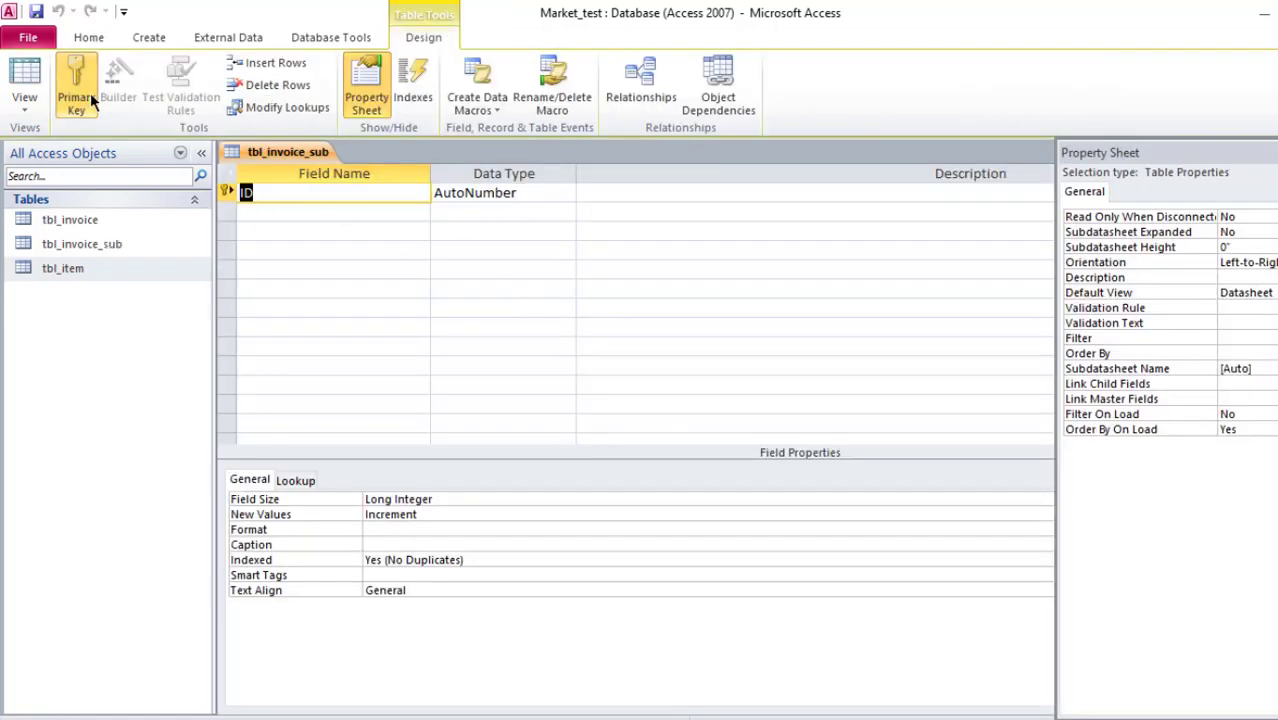
Remove the primary key from the ID field of tbl_invoice_sub and set its data type to Number.
click(88, 97)
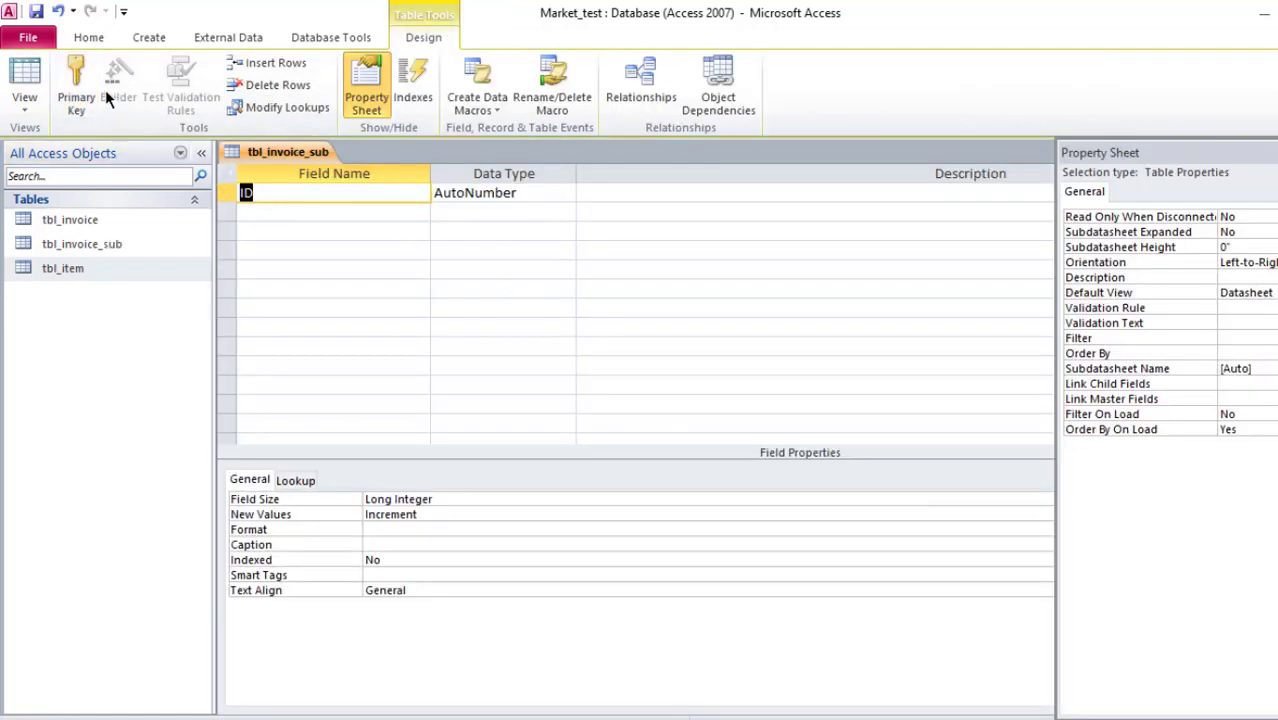
click(282, 193)
click(489, 193)
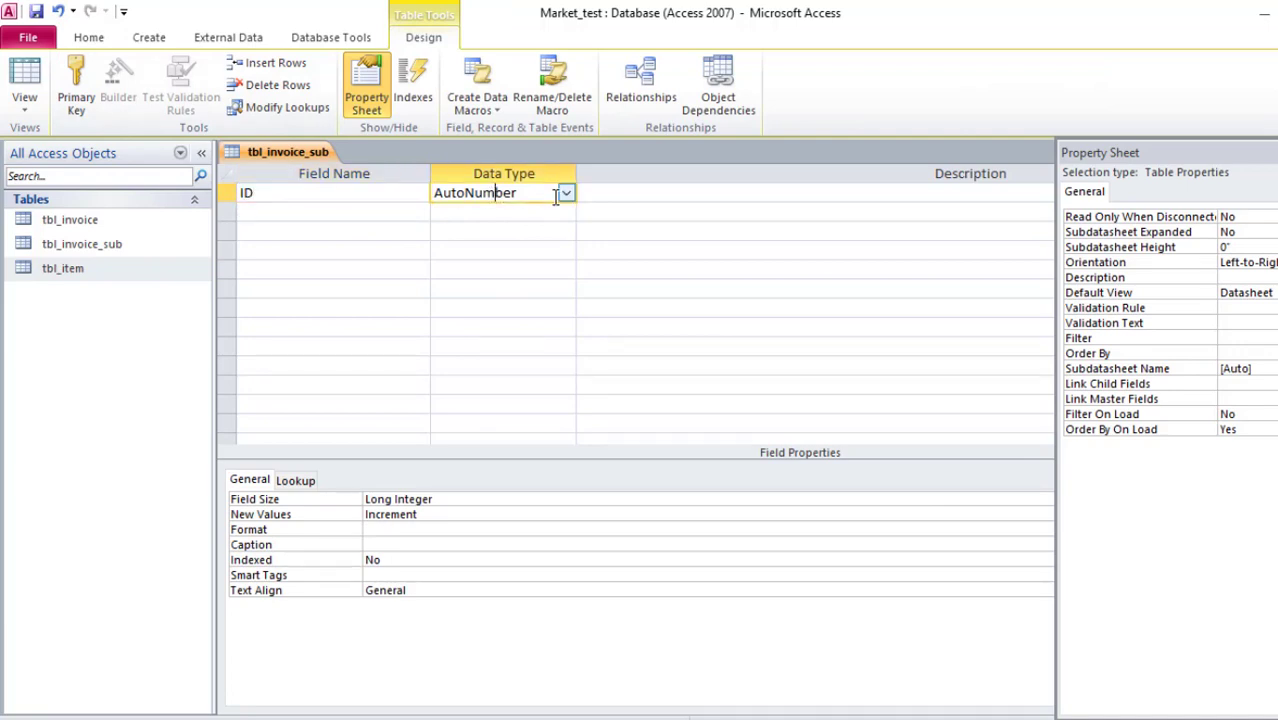
click(566, 193)
click(470, 248)
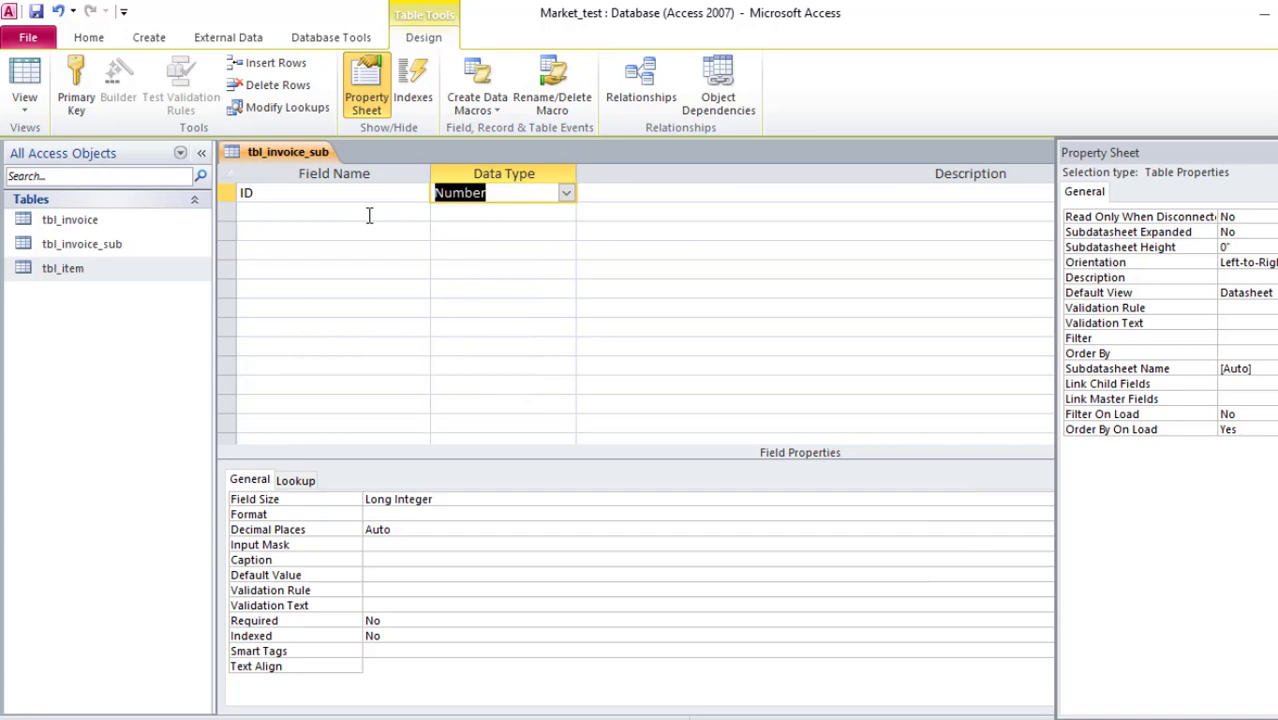
Add the fields item_code and qunatity to tbl_invoice_sub, both with data type Number.
click(280, 211)
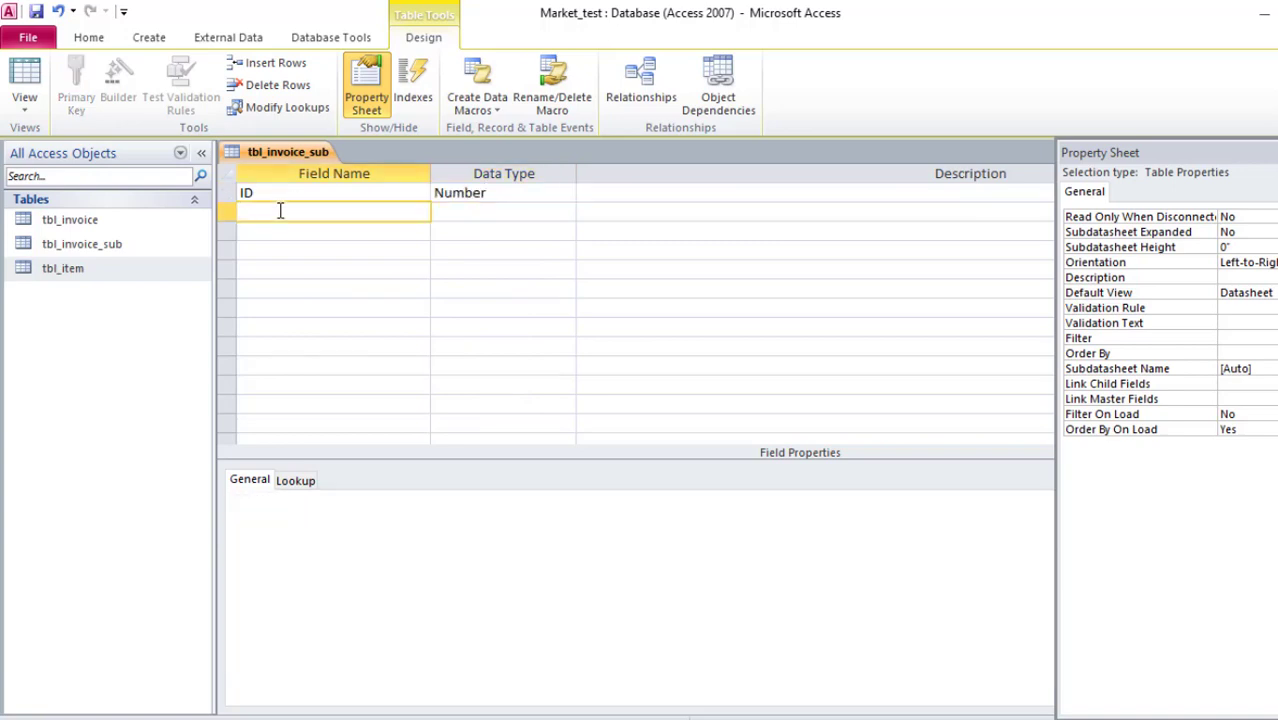
text(item_code)
key(Tab)
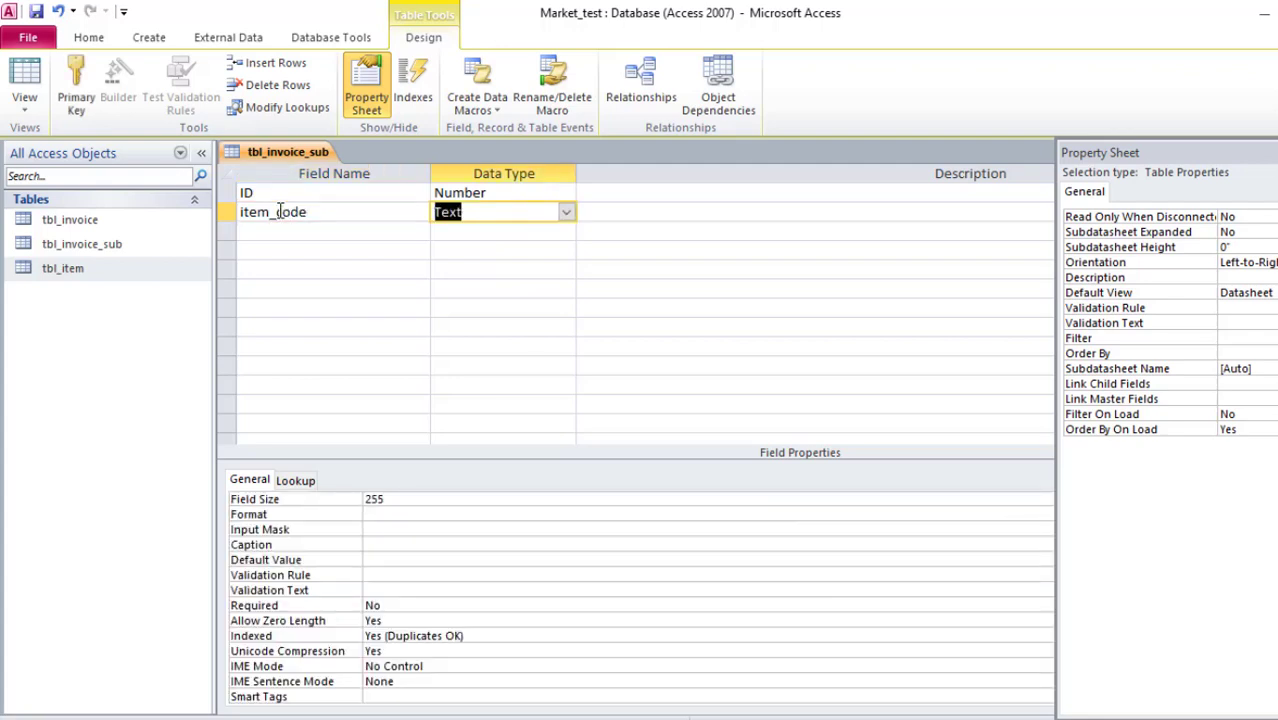
text(number)
click(266, 231)
text(q)
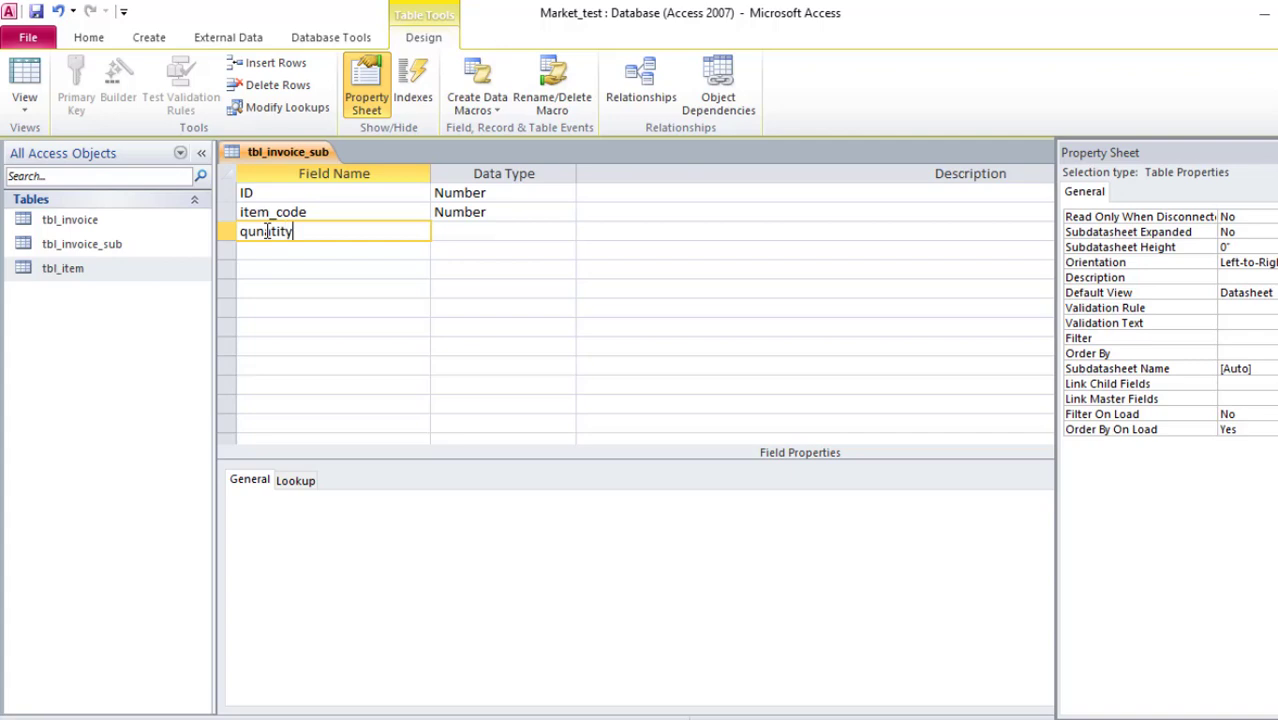
key(Tab)
text(n)
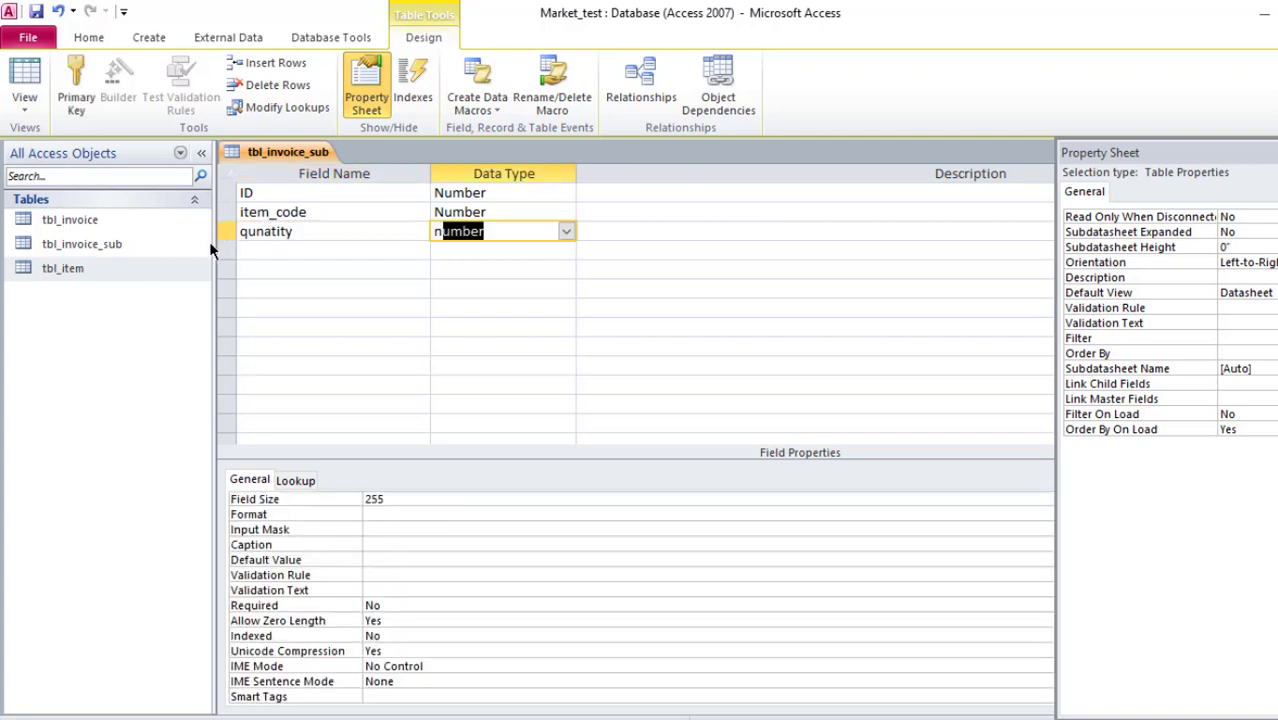
Save the design of tbl_invoice_sub and close the table.
click(275, 250)
right_click(270, 153)
click(304, 160)
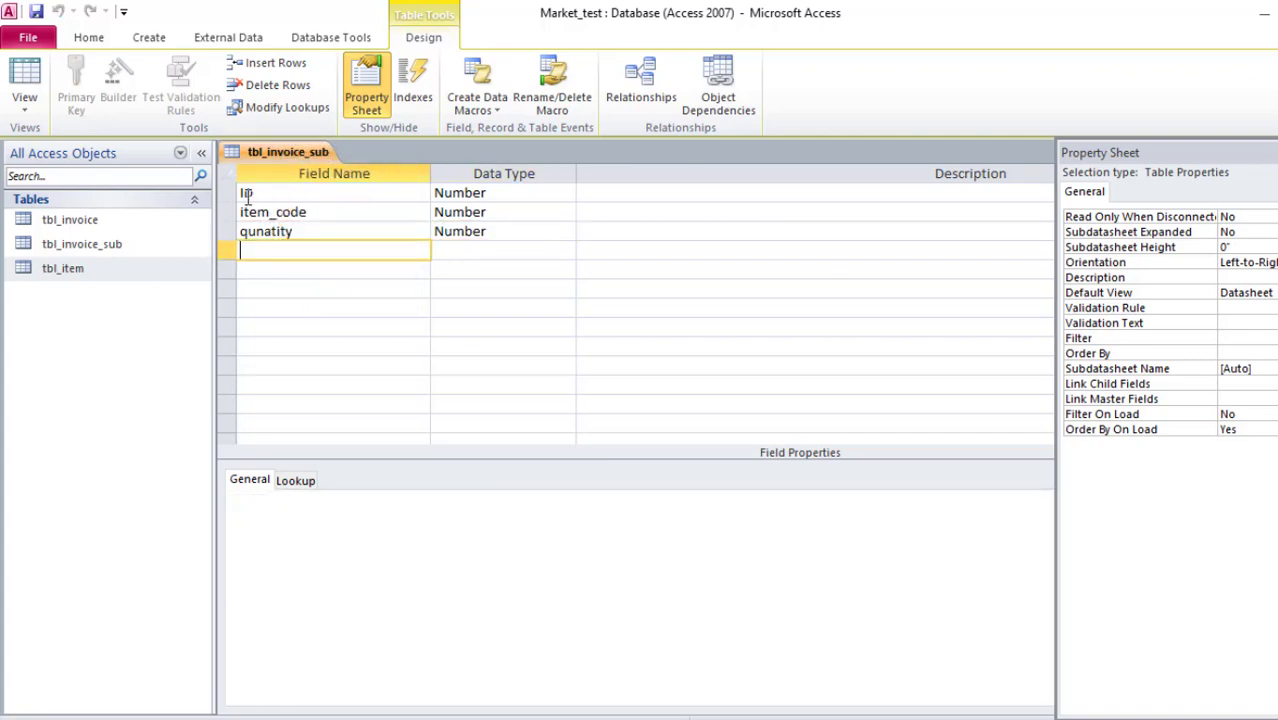
click(327, 212)
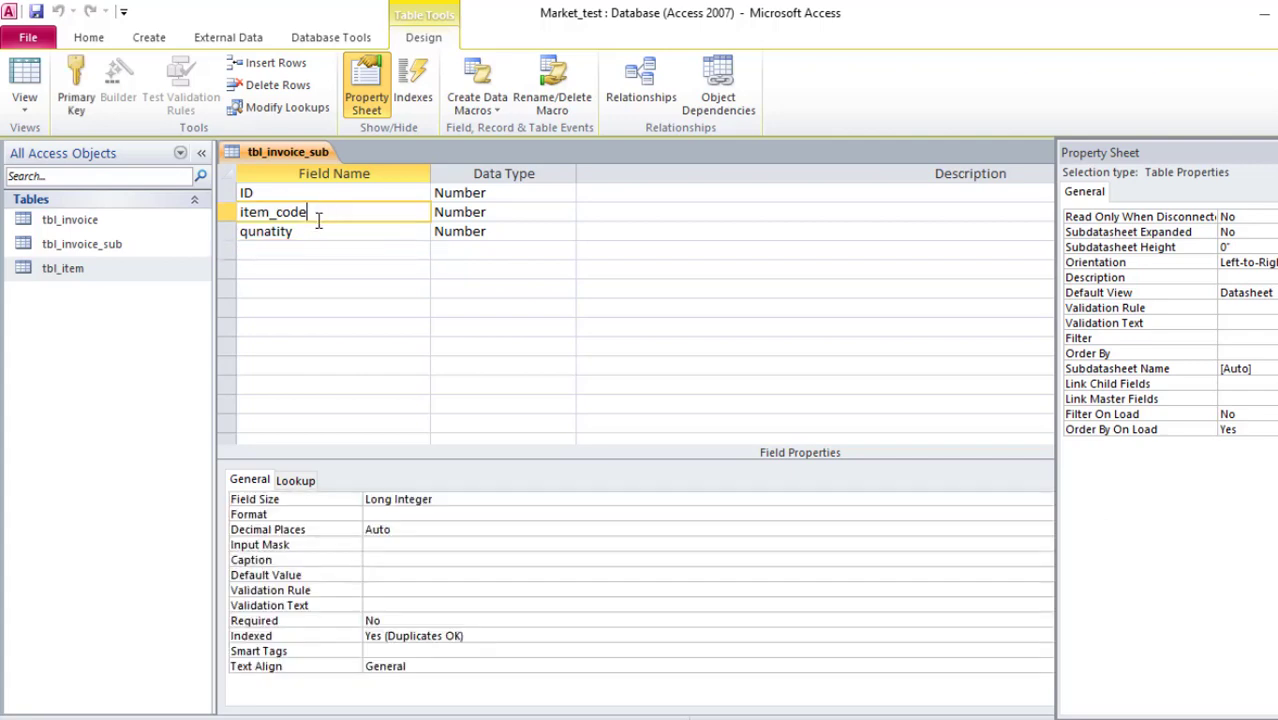
click(314, 232)
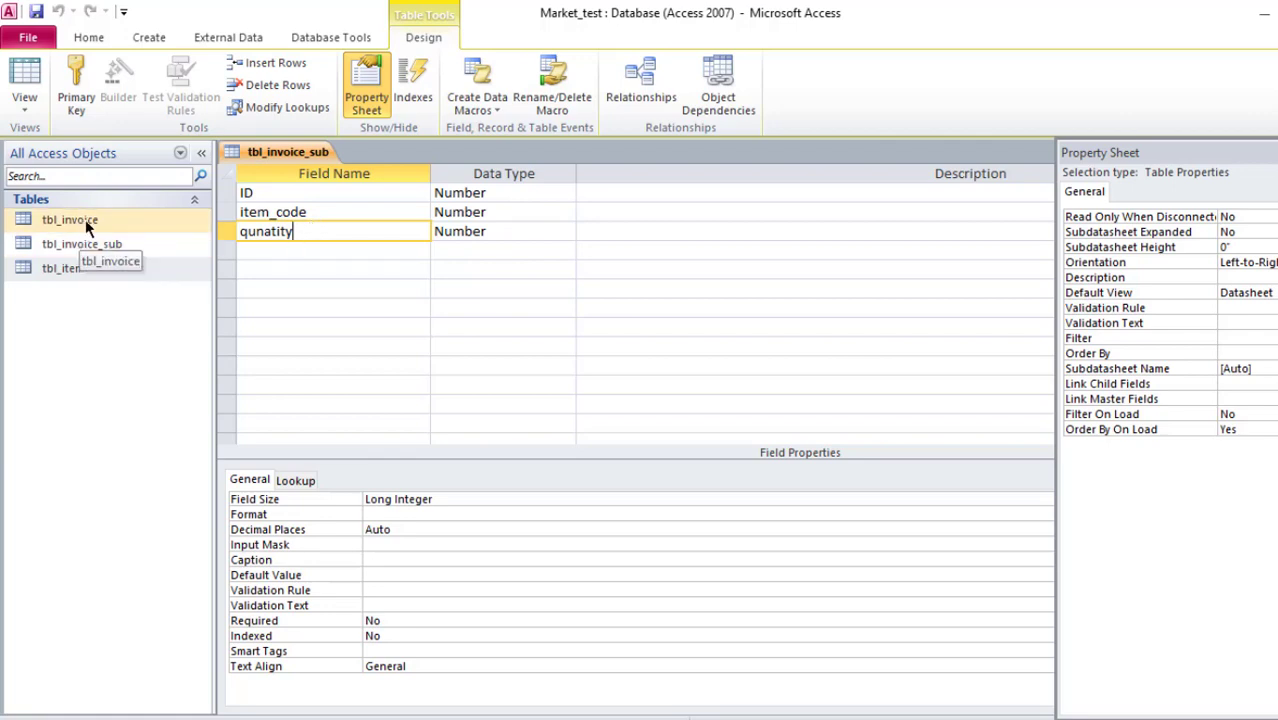
right_click(294, 153)
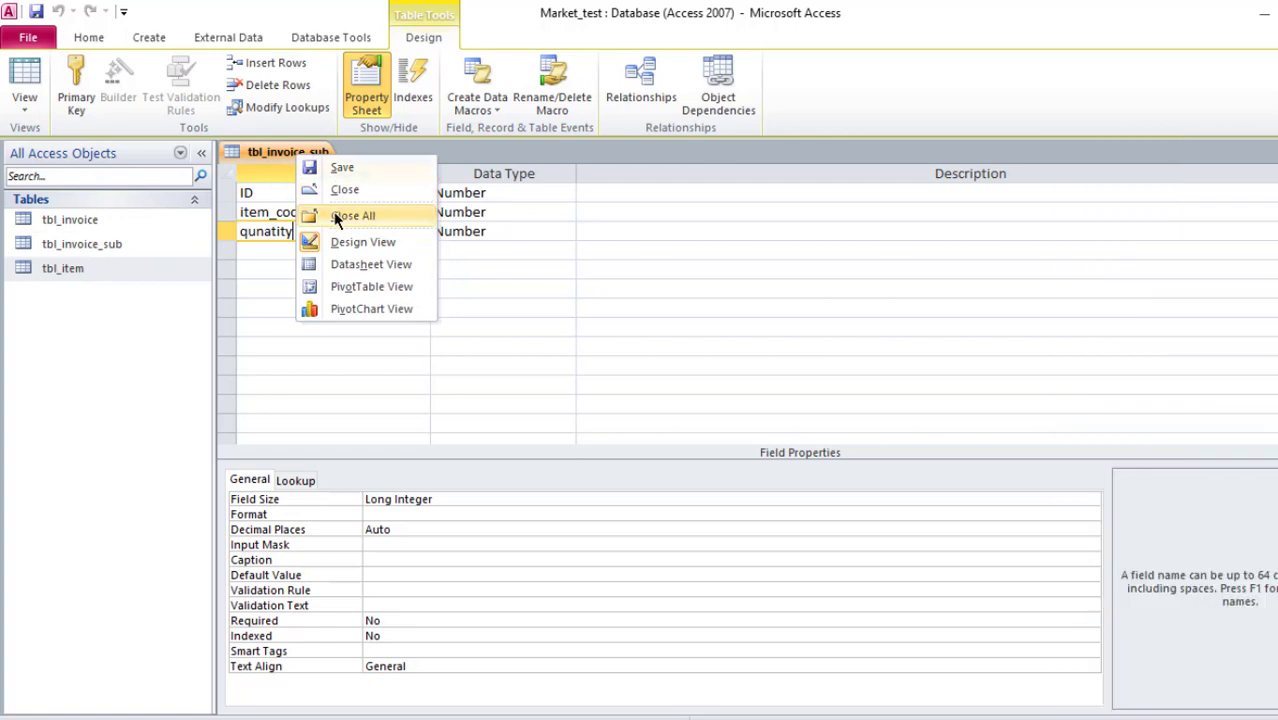
click(336, 217)
Open the Relationships window and place tbl_invoice, tbl_invoice_sub and tbl_item in it.
click(214, 37)
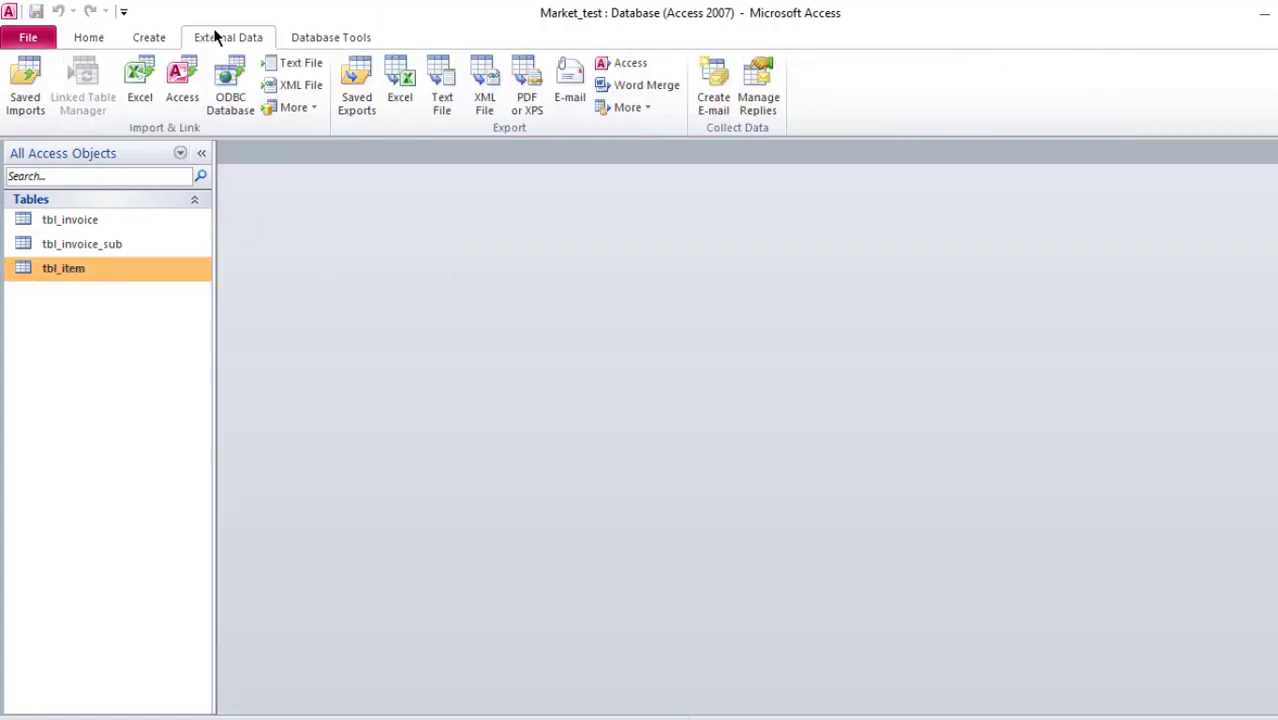
click(302, 40)
click(242, 100)
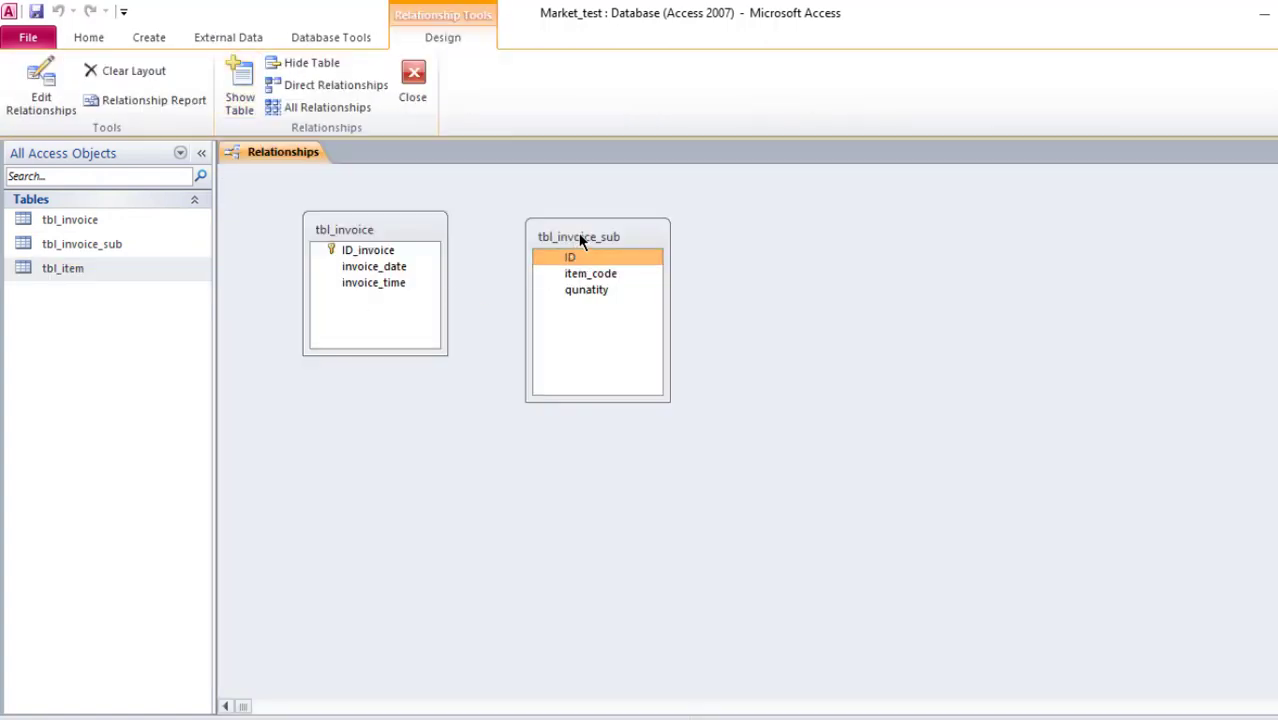
drag(63, 266, 821, 262)
Shorten the tbl_invoice and tbl_invoice_sub boxes and arrange all three tables side by side.
mouse_move(633, 224)
mouse_down()
mouse_move(606, 234)
mouse_move(630, 233)
mouse_up()
drag(577, 399, 580, 320)
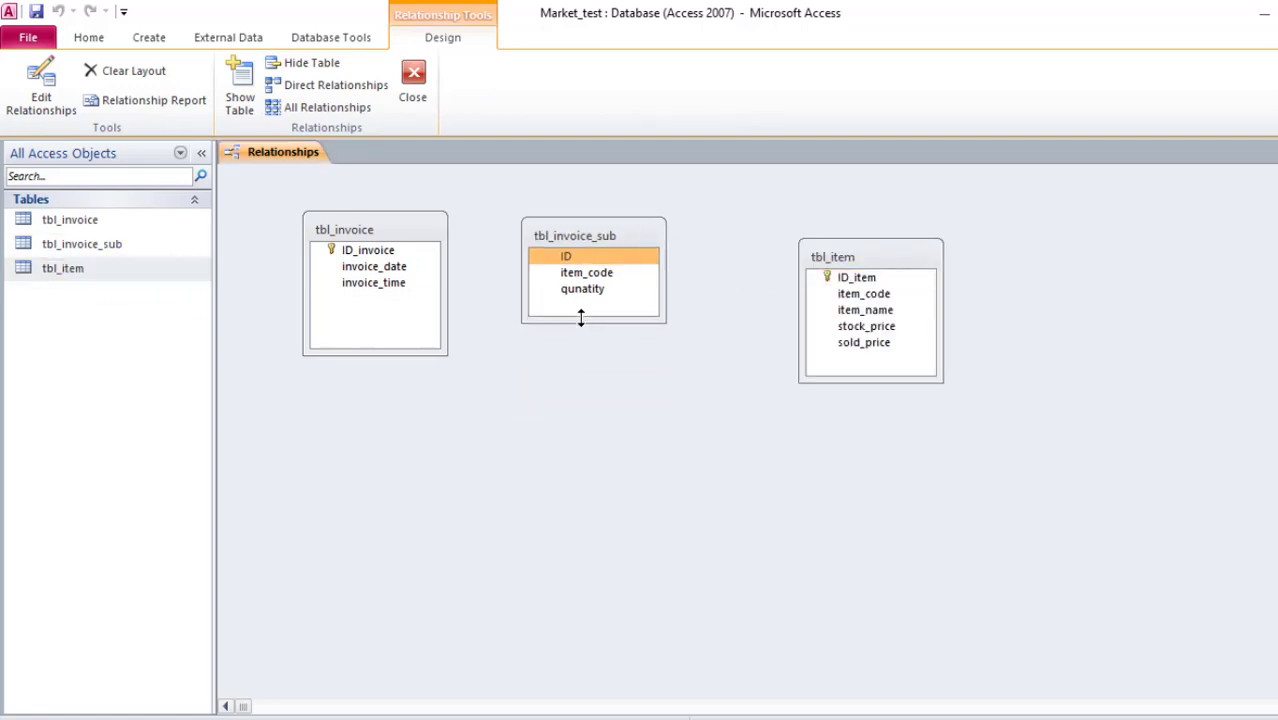
drag(391, 353, 414, 303)
drag(585, 238, 546, 228)
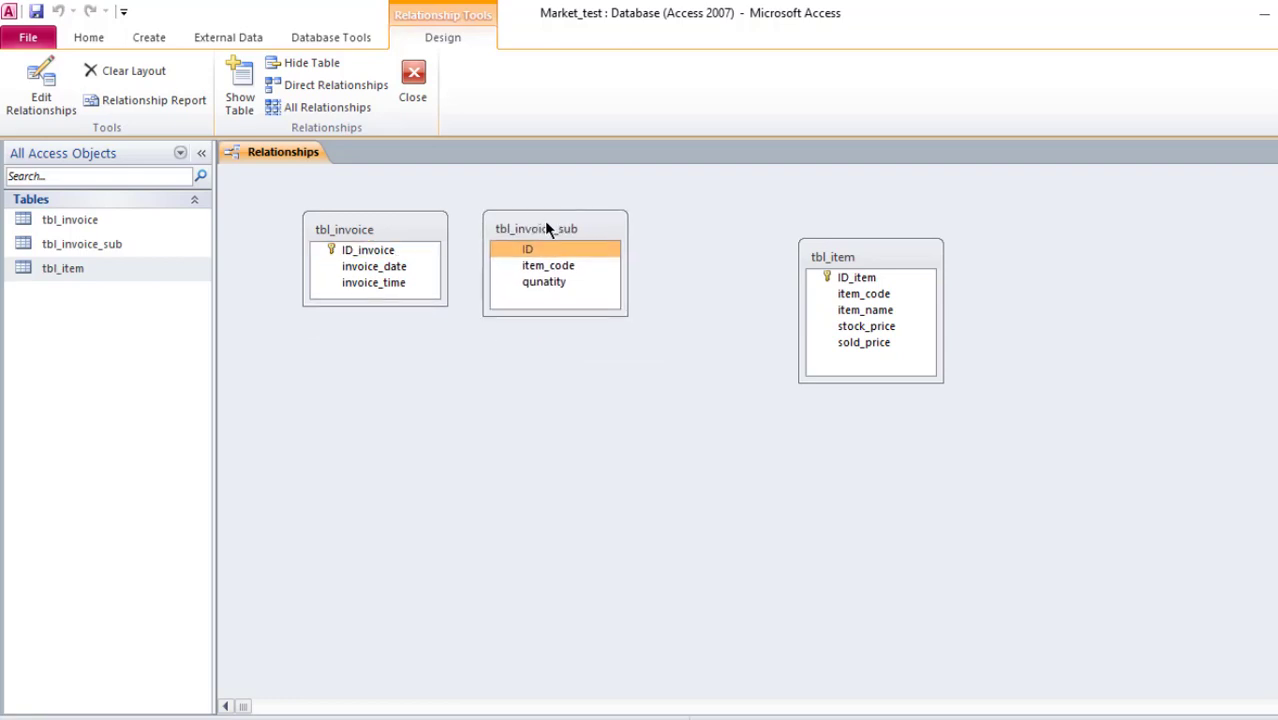
click(341, 223)
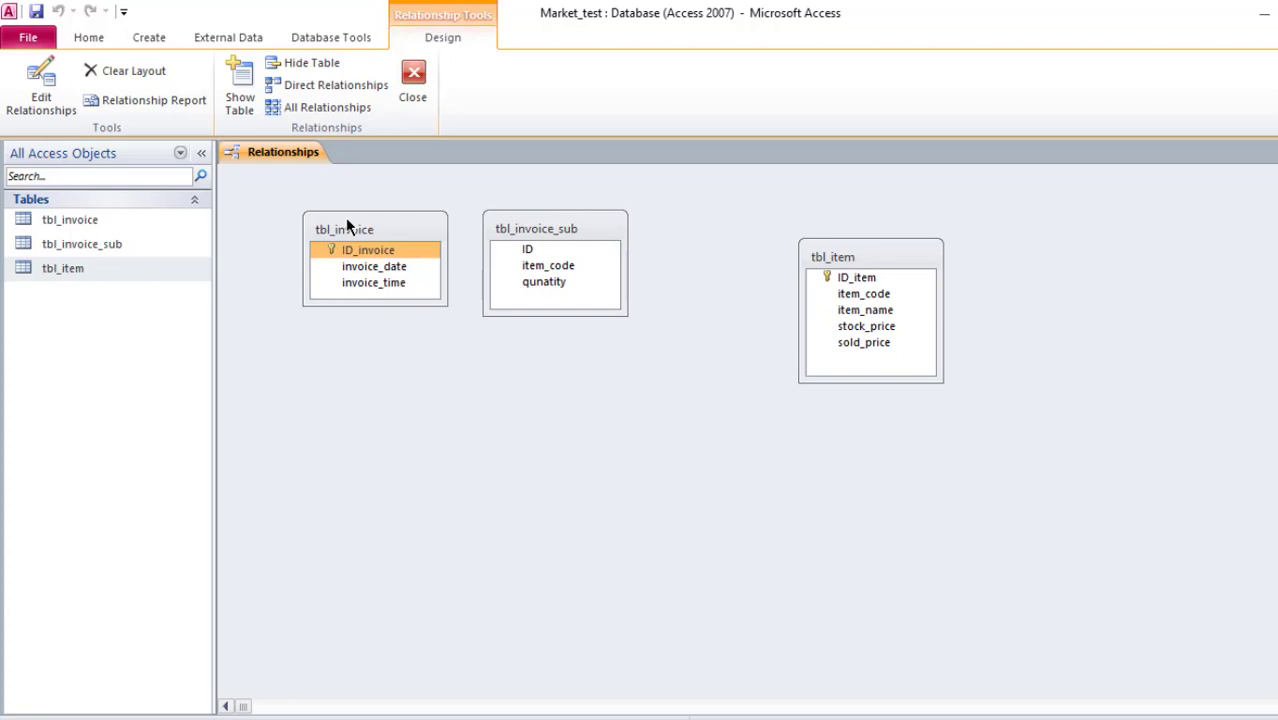
click(535, 228)
drag(829, 258, 729, 215)
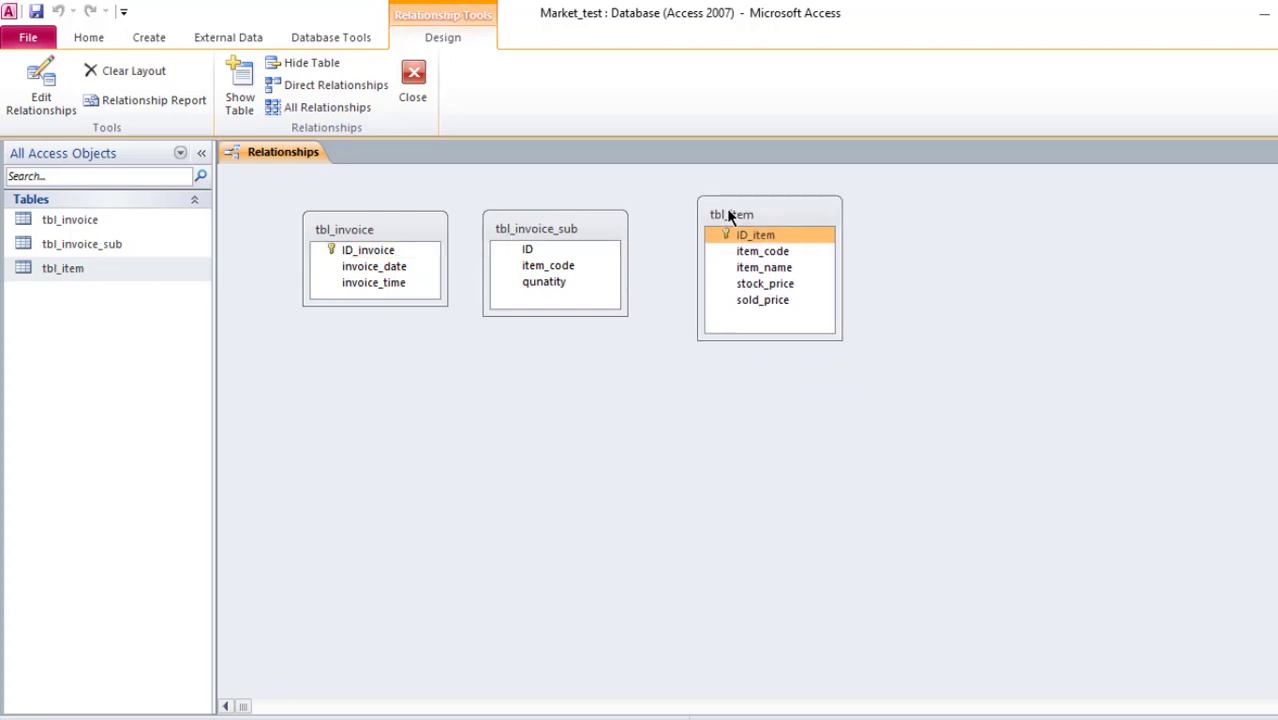
Create a relationship from ID_invoice in tbl_invoice to ID in tbl_invoice_sub with referential integrity enforced.
click(367, 249)
drag(367, 249, 534, 252)
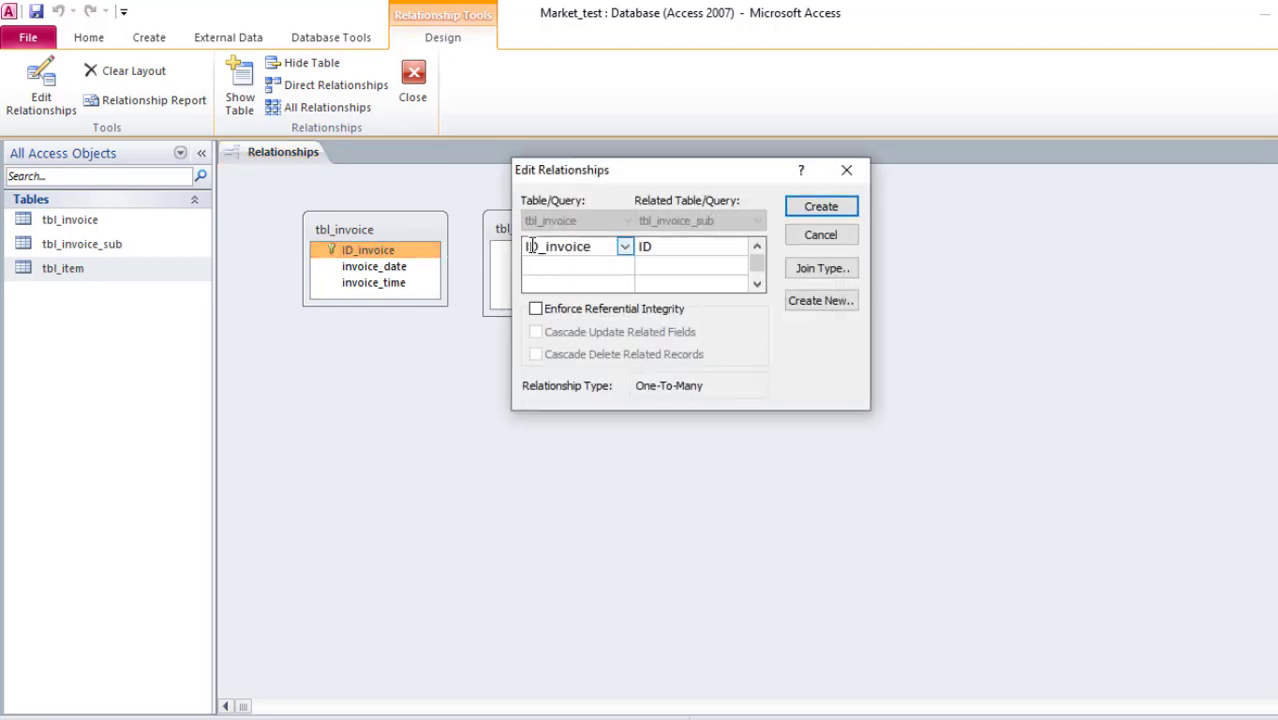
click(578, 310)
click(837, 205)
Create a relationship between item_code in tbl_invoice_sub and ID_item in tbl_item with referential integrity enforced.
click(565, 282)
click(567, 266)
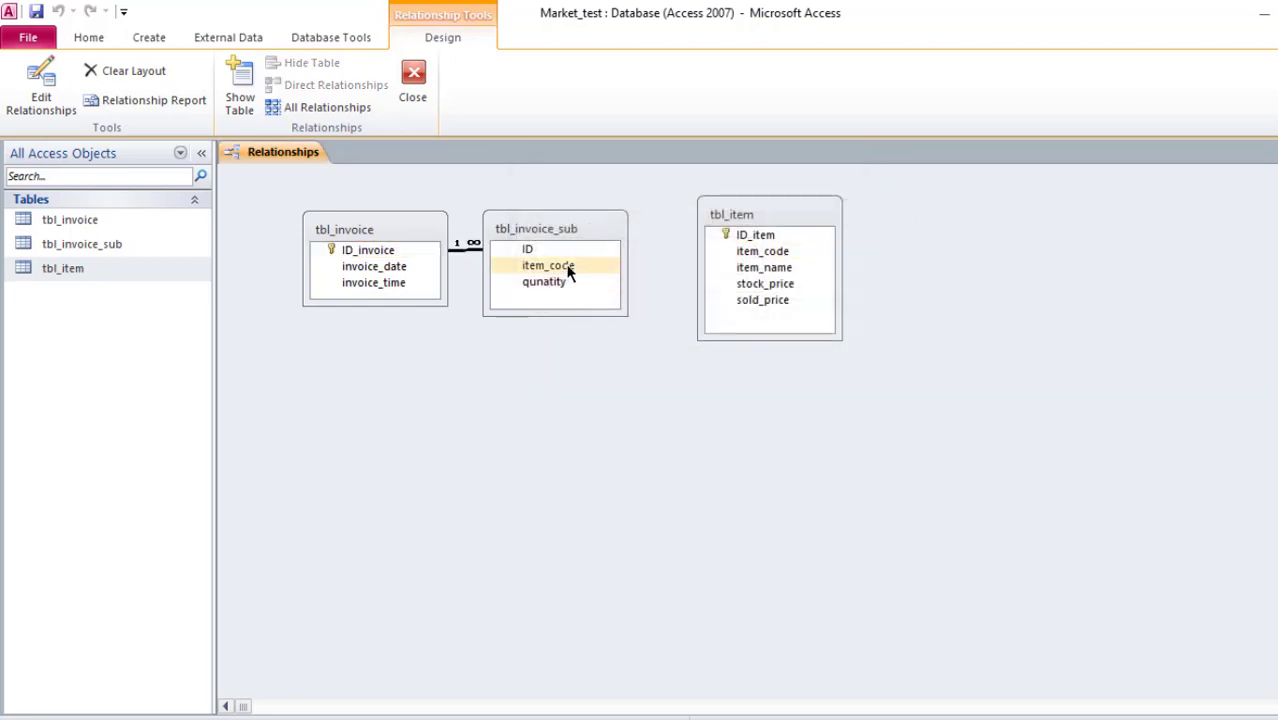
drag(569, 272, 744, 242)
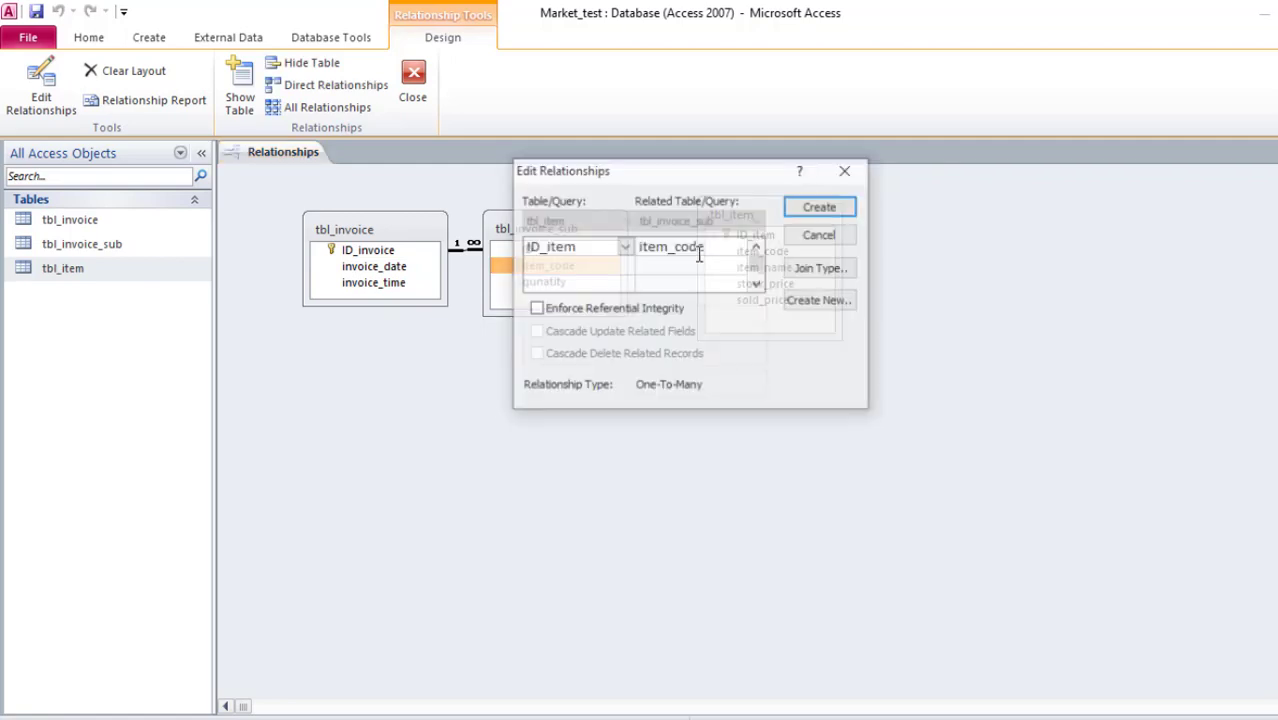
click(557, 309)
click(820, 207)
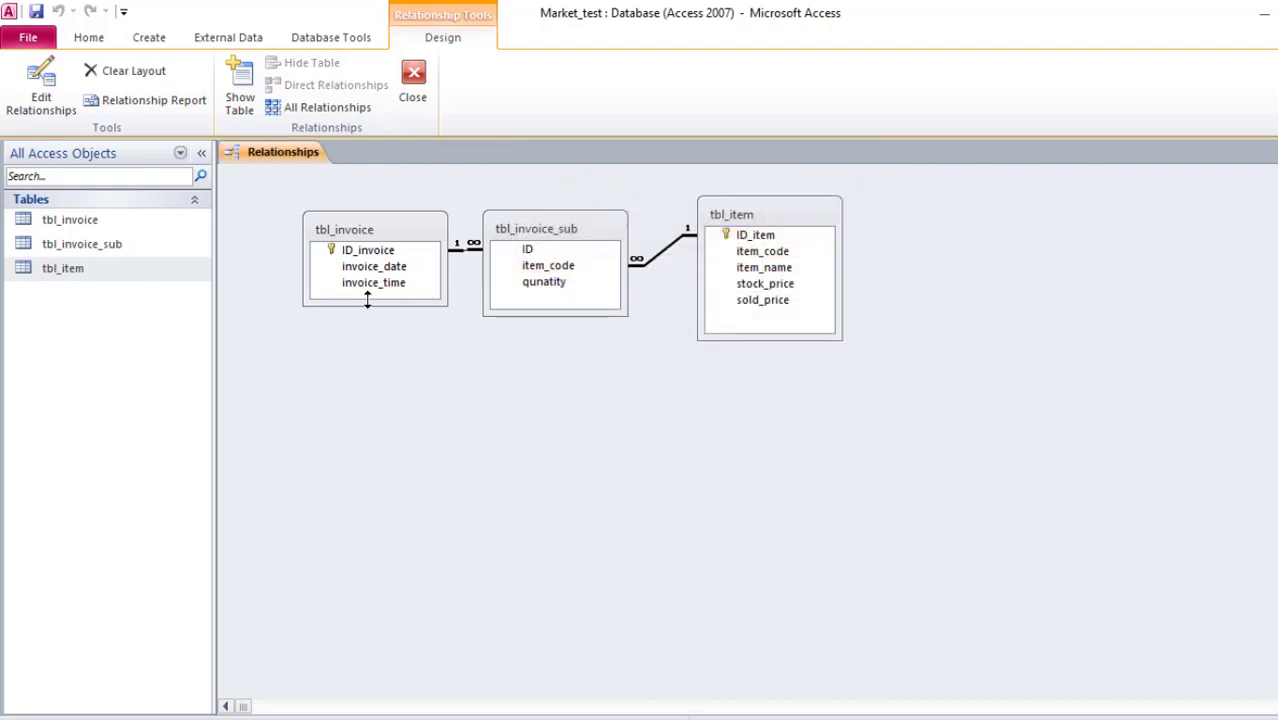
Arrange the tbl_invoice, tbl_invoice_sub and tbl_item boxes in a descending diagonal, then close the Relationships window and save its layout.
click(391, 251)
drag(400, 229, 361, 199)
drag(532, 221, 522, 265)
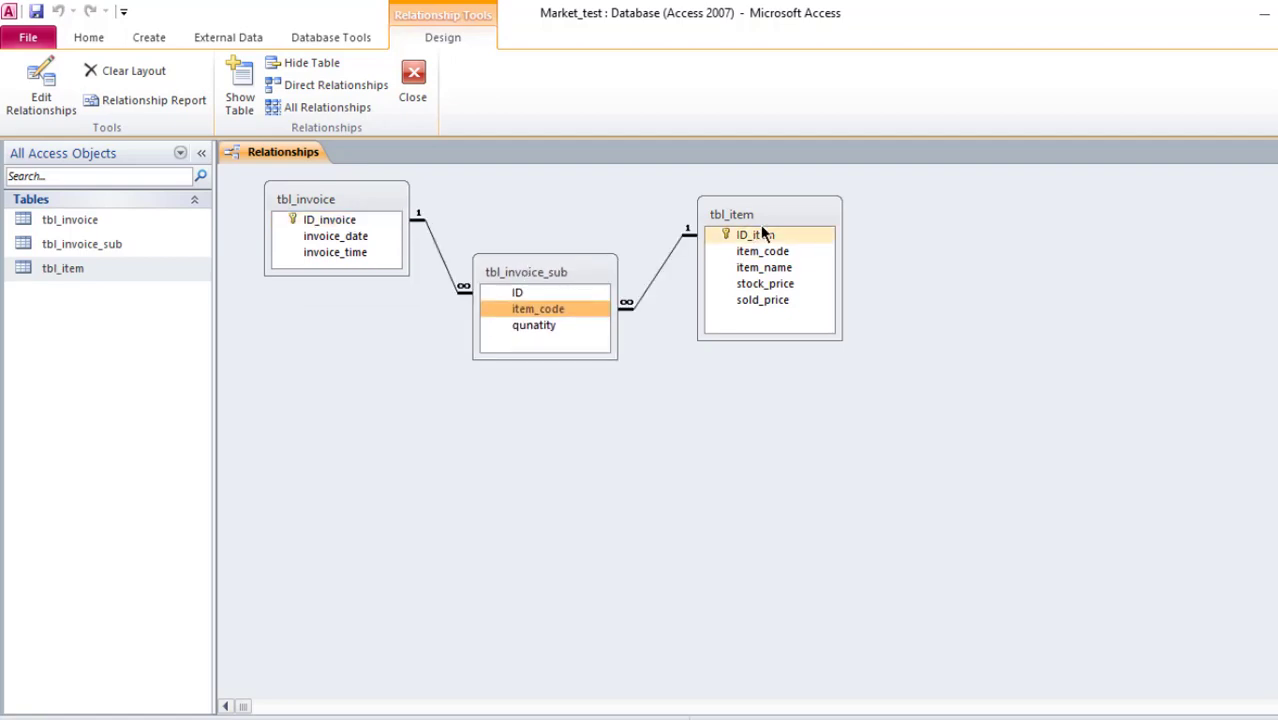
drag(762, 233, 753, 363)
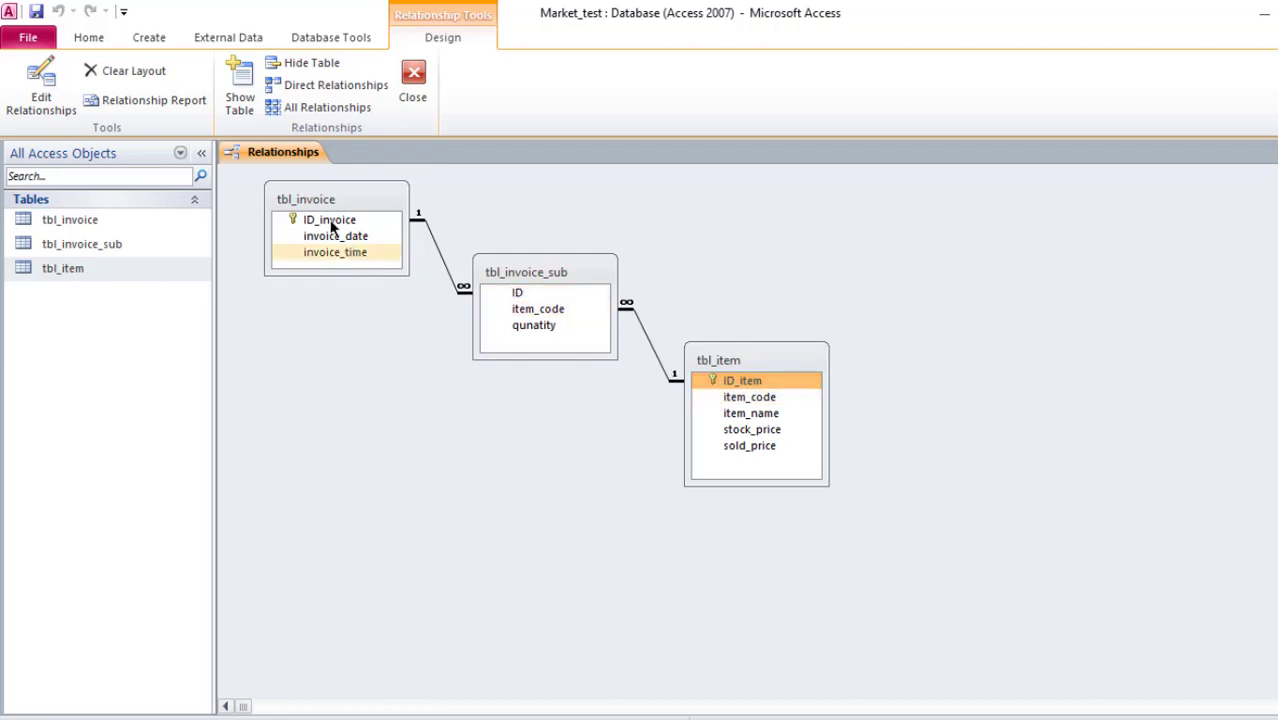
click(413, 85)
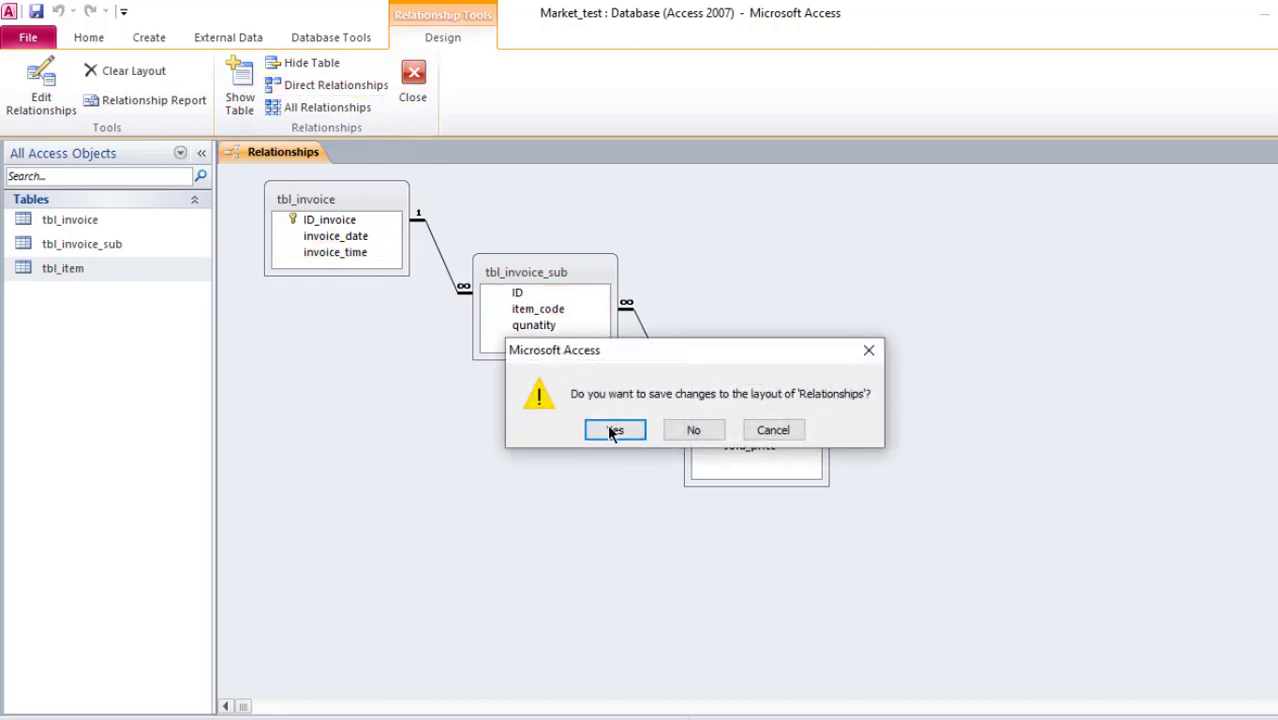
click(612, 430)
Open tbl_invoice and add a first record with the invoice_date 4/3/2020.
click(86, 220)
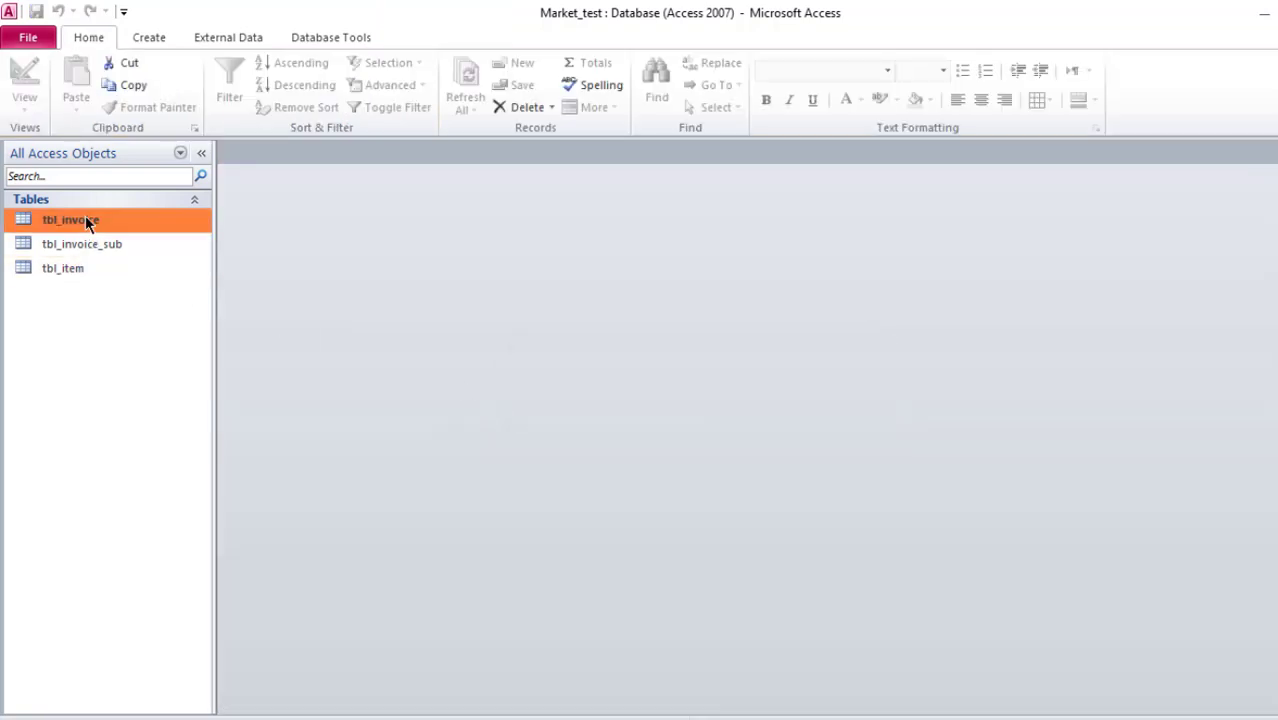
right_click(85, 220)
click(115, 228)
click(370, 194)
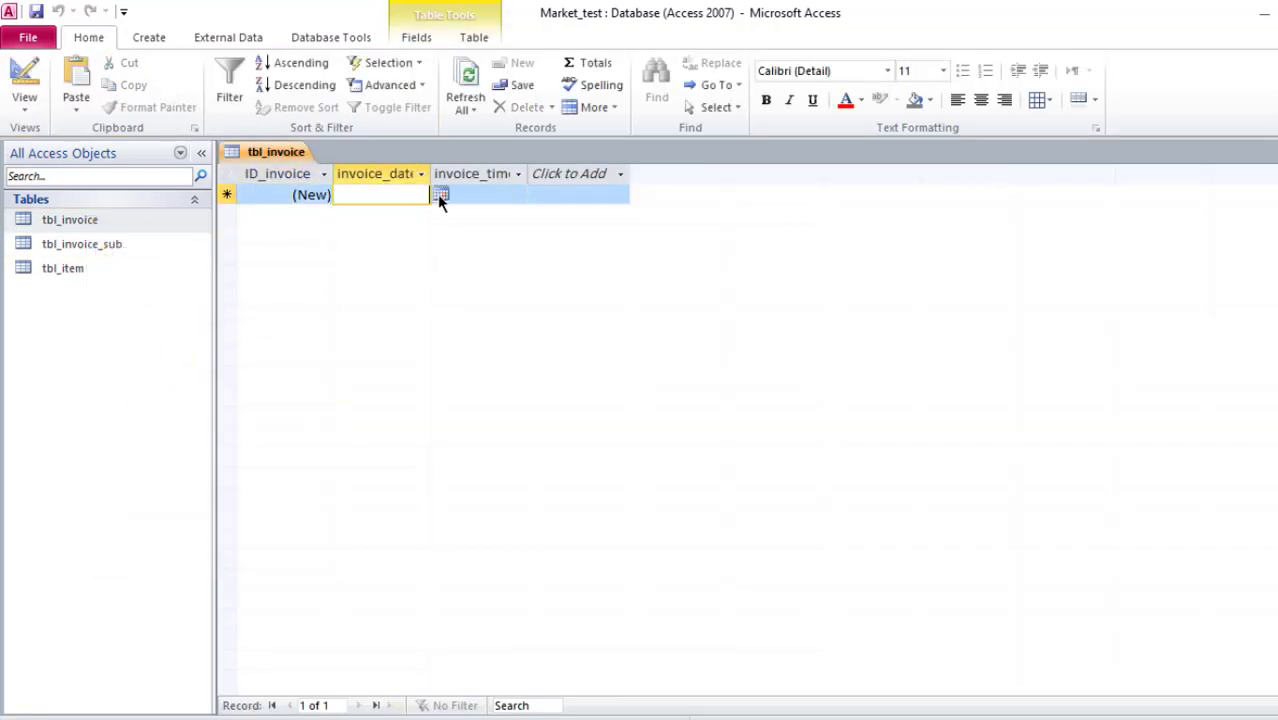
click(441, 194)
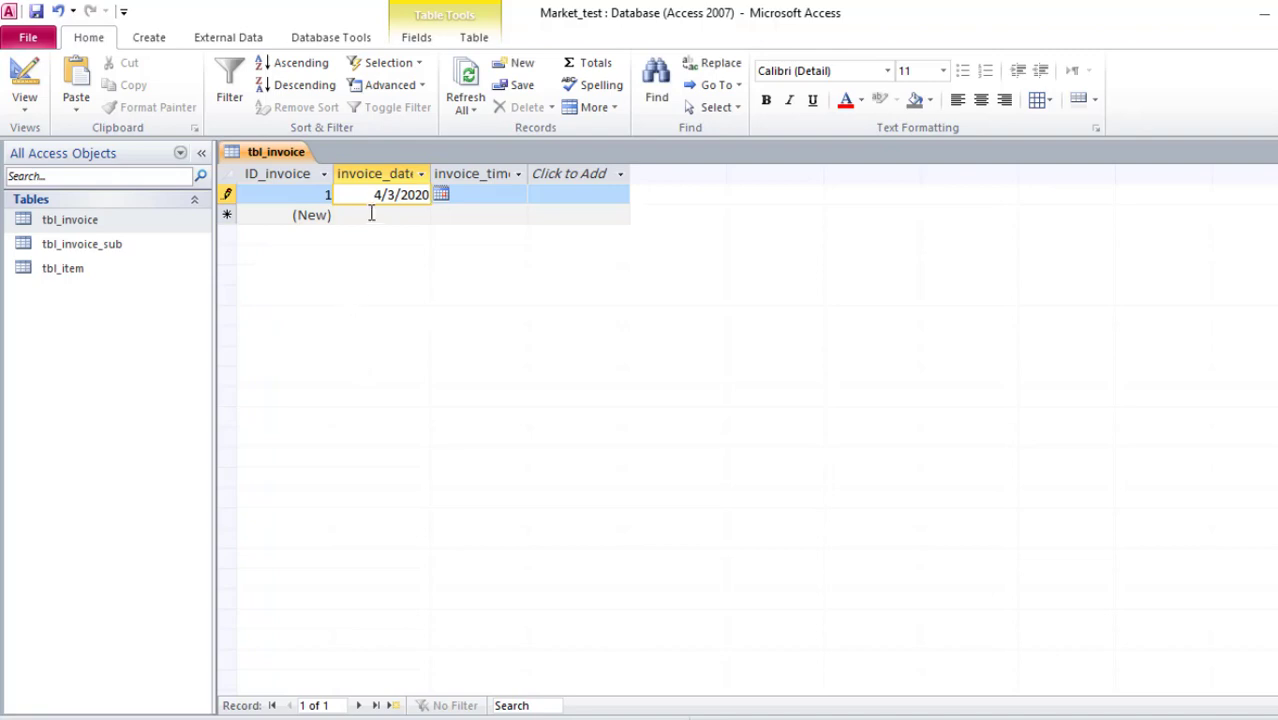
click(376, 214)
Add a related line to the first invoice with item_code 1 and qunatity 4, and close tbl_invoice.
click(245, 195)
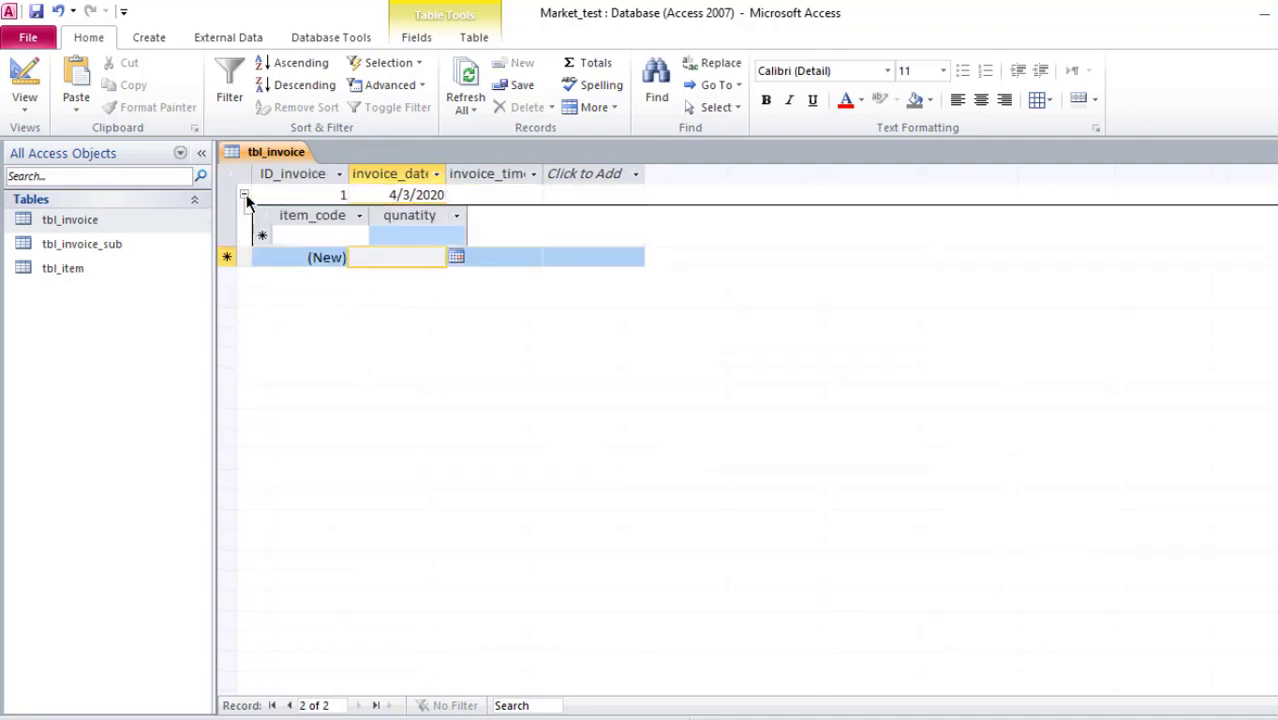
click(326, 234)
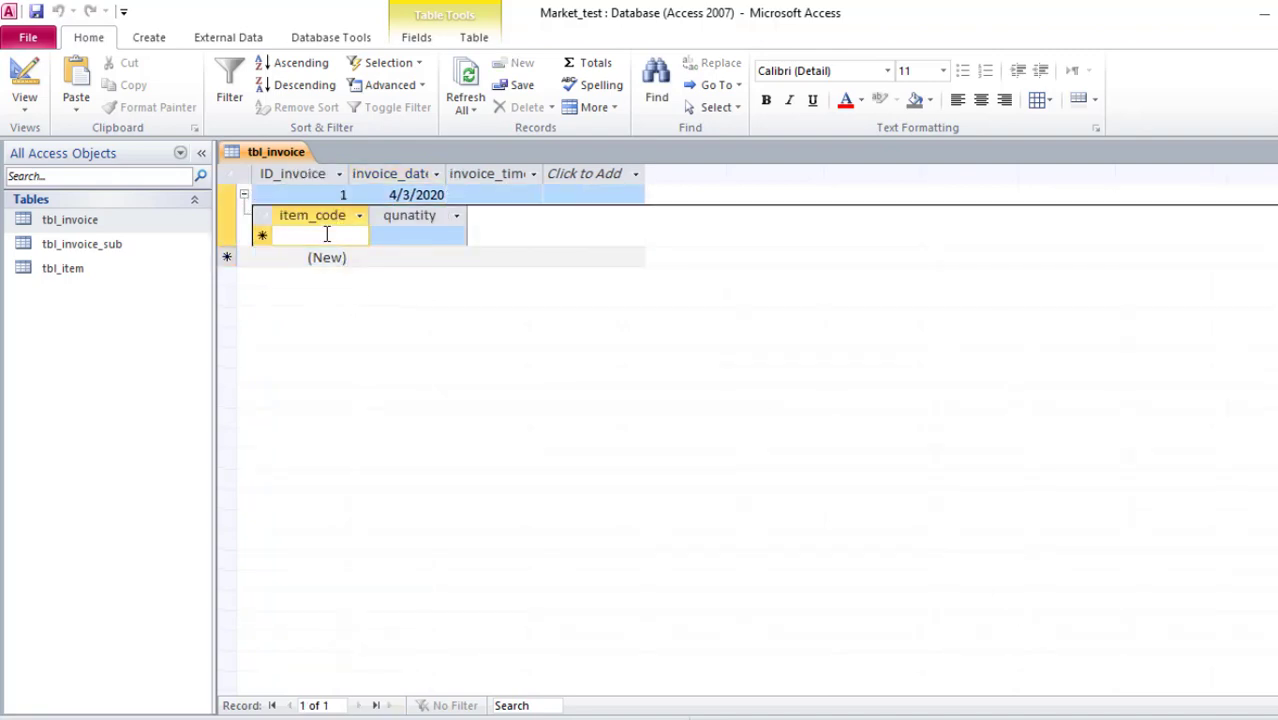
text(1)
click(402, 234)
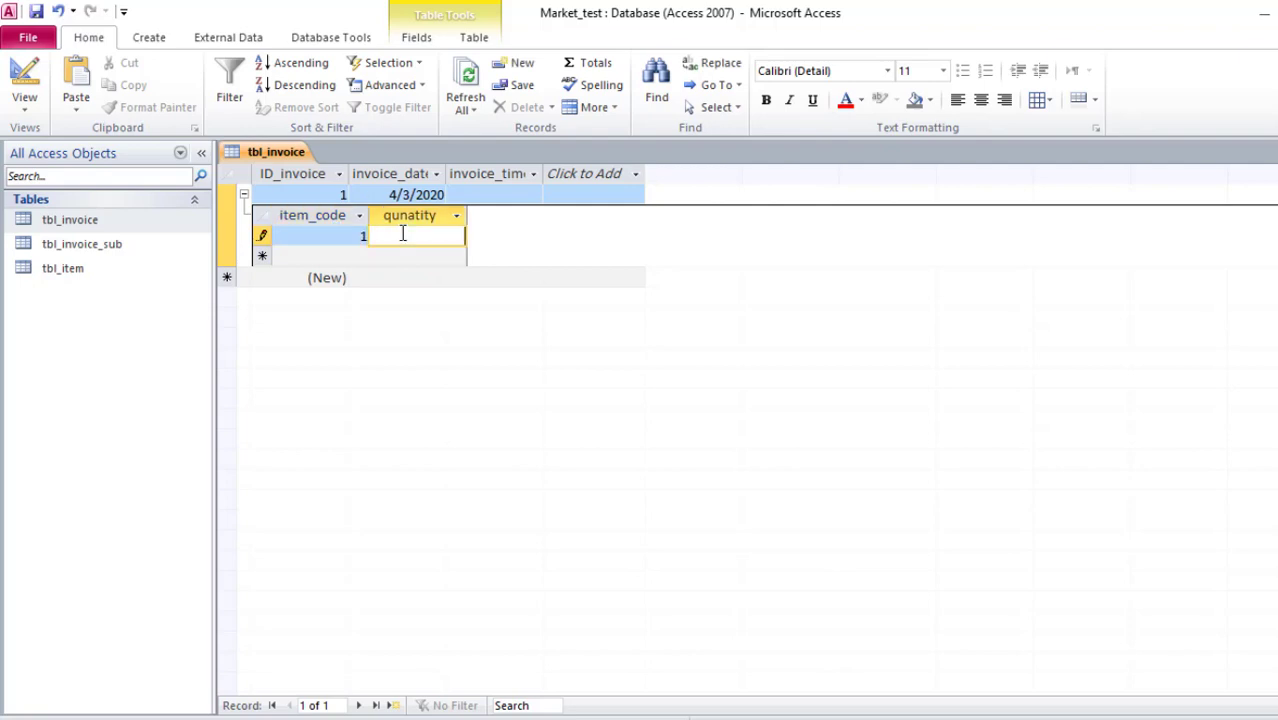
text(4)
click(428, 254)
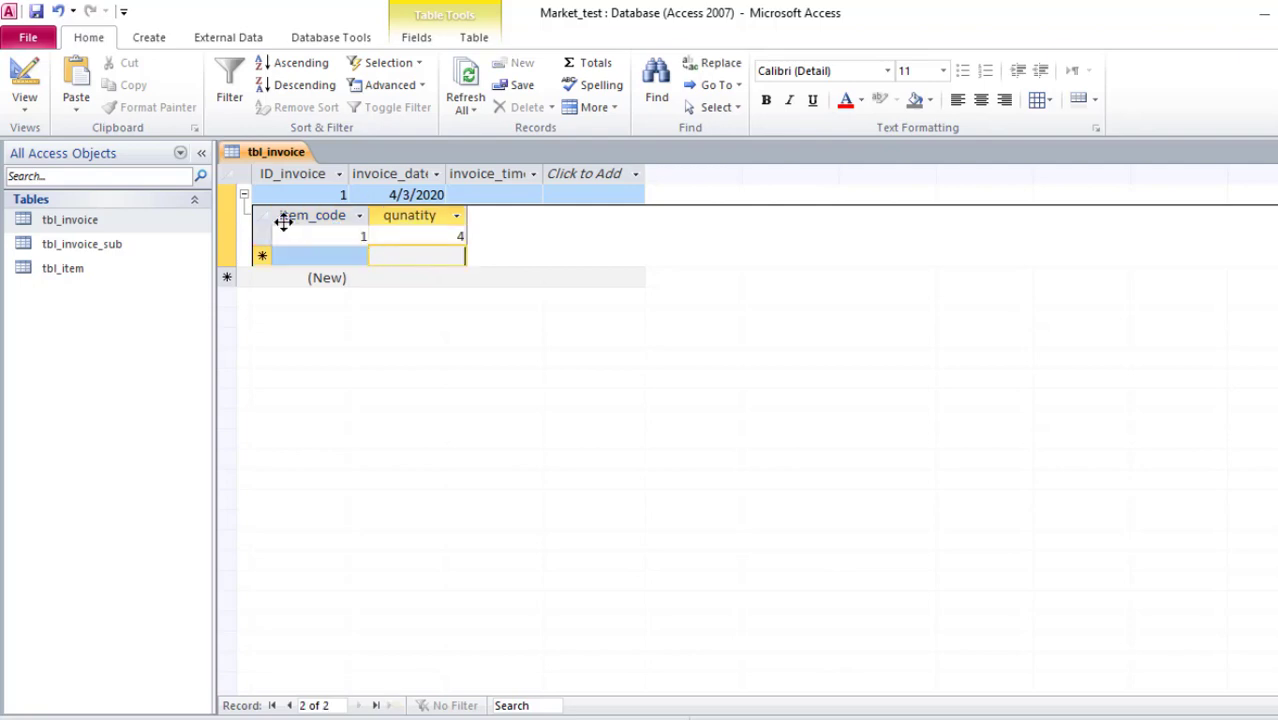
right_click(286, 159)
click(330, 185)
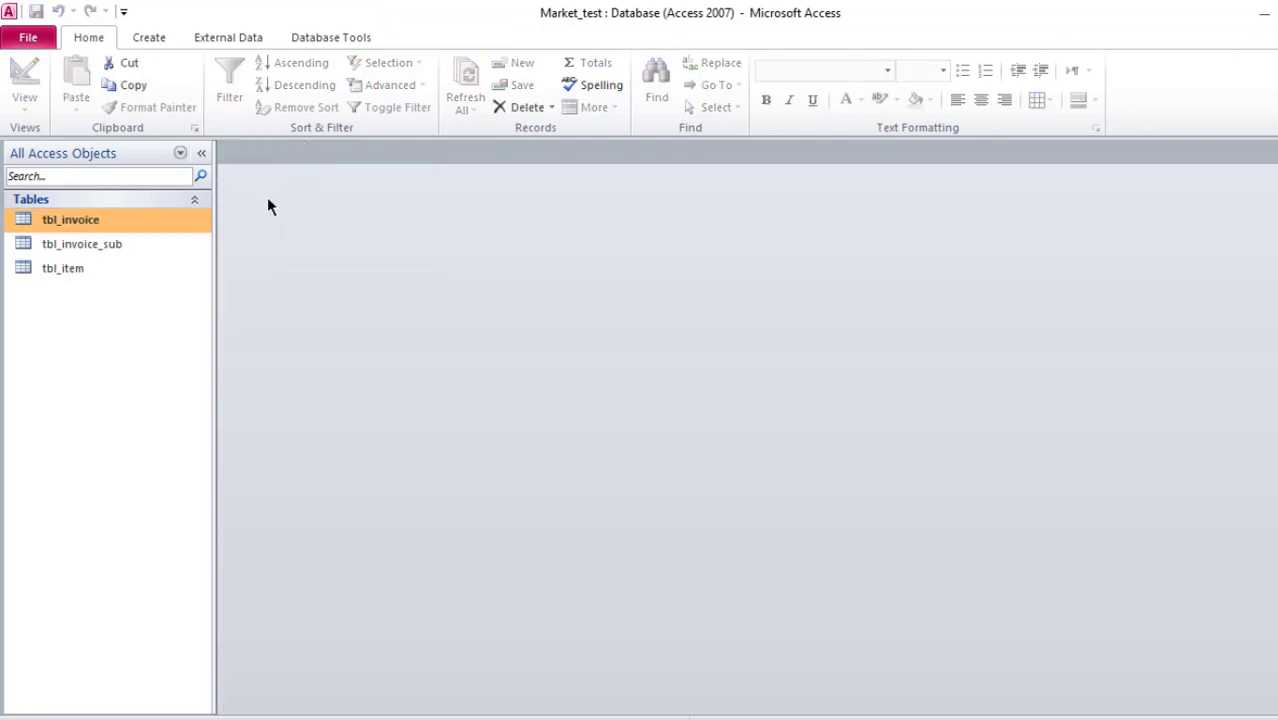
Compare the related records of item1 in tbl_item with the record in tbl_invoice_sub, and close both tables.
right_click(108, 268)
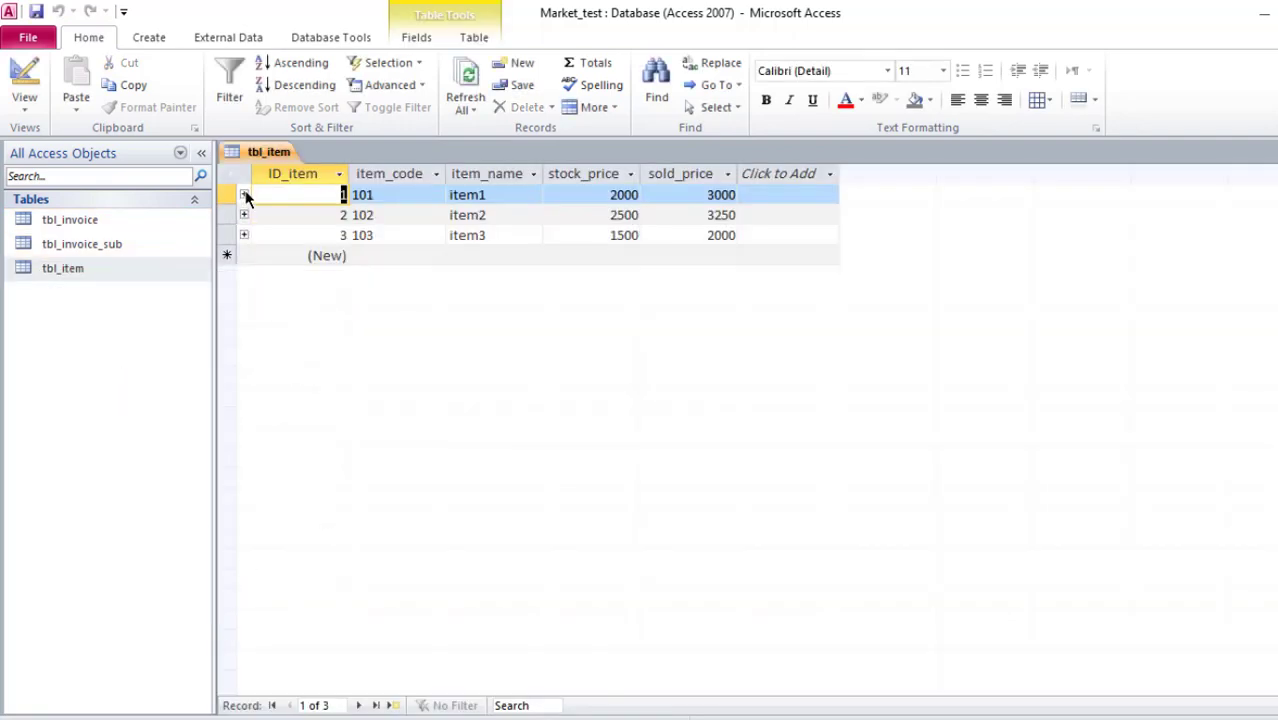
click(244, 195)
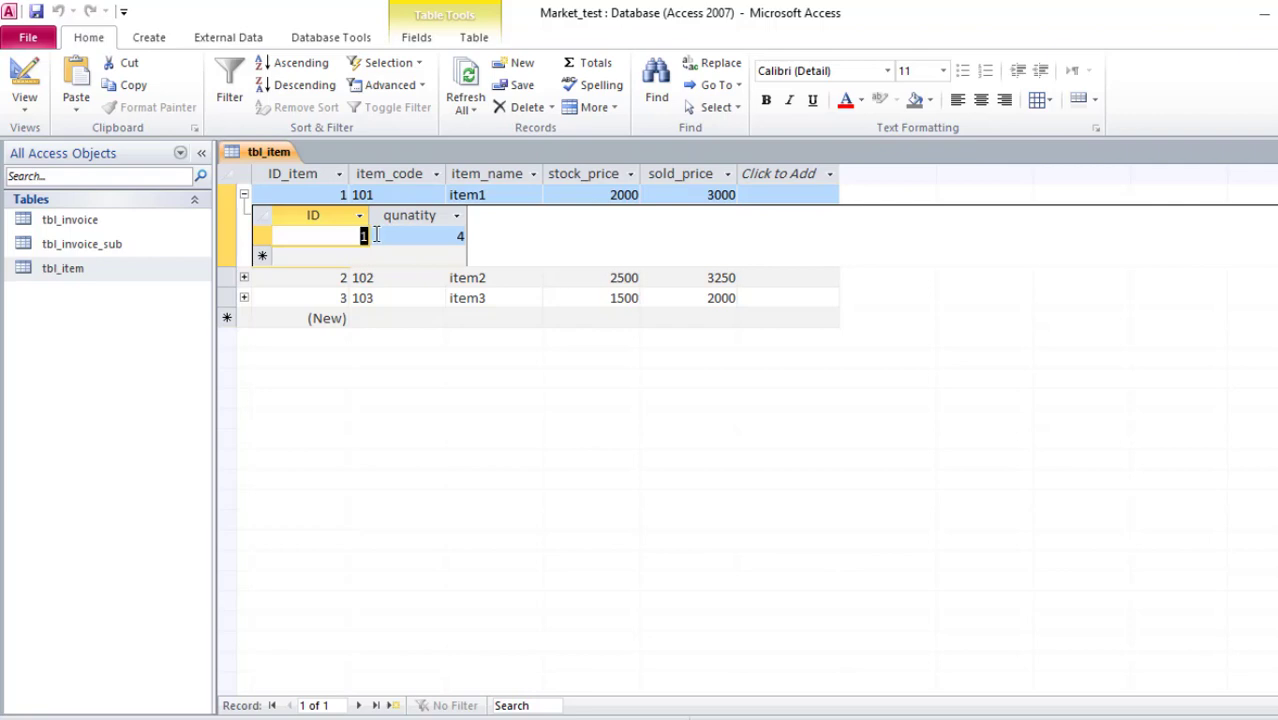
click(87, 243)
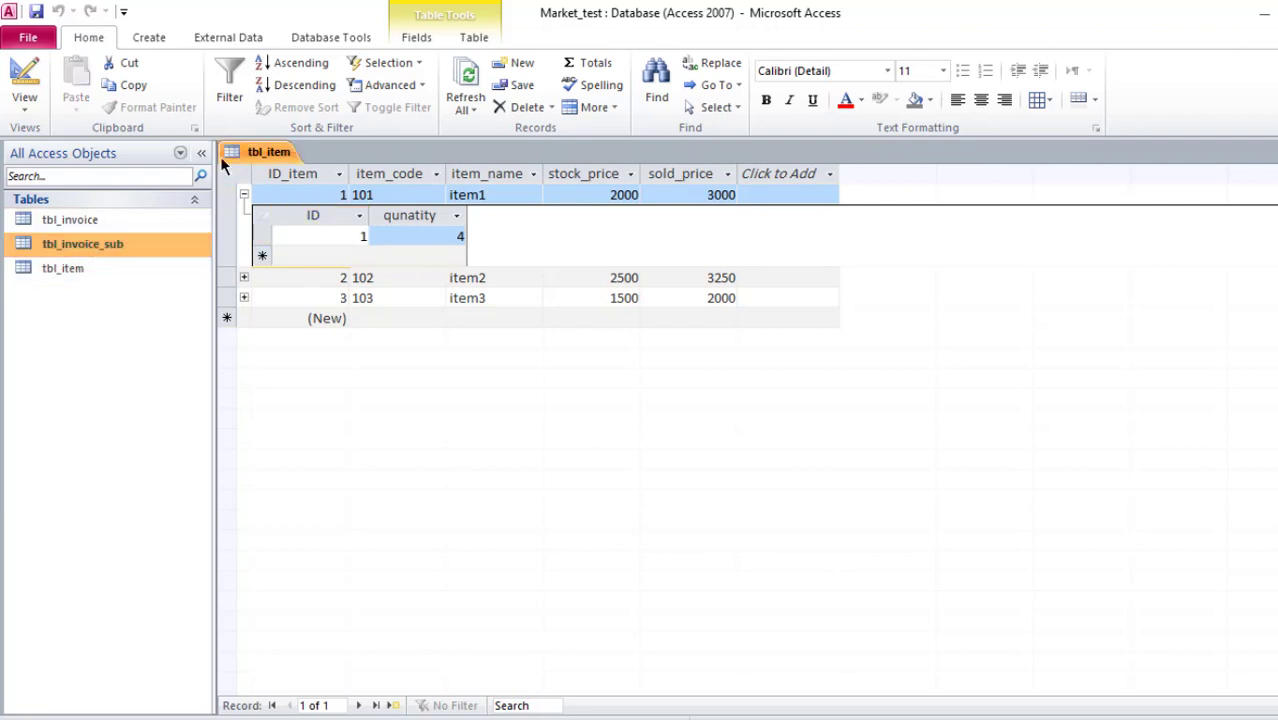
right_click(98, 248)
click(136, 257)
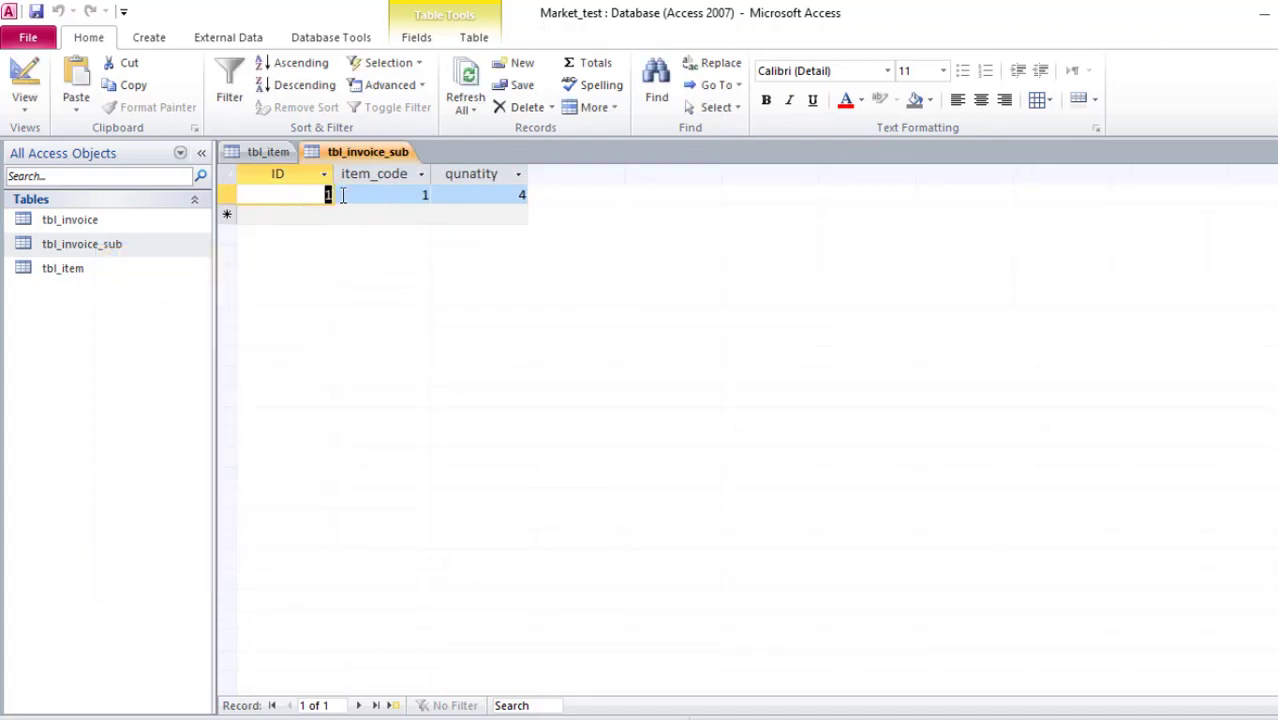
click(422, 194)
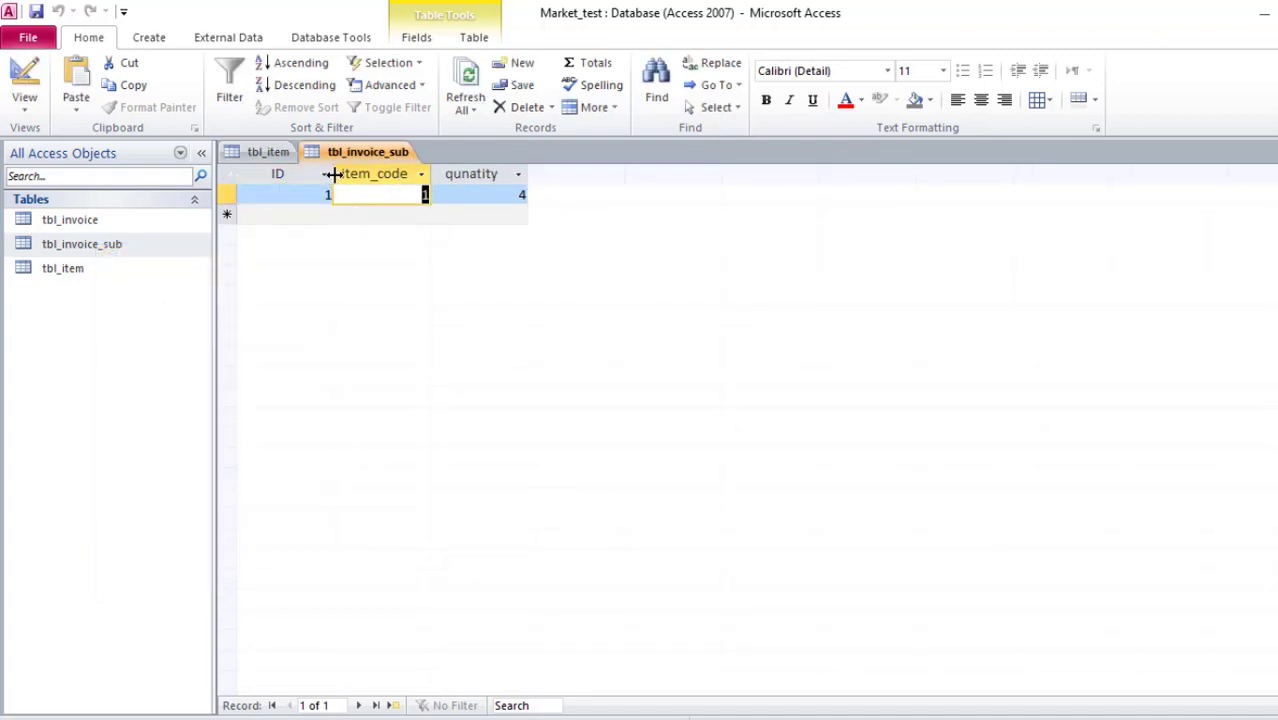
click(270, 152)
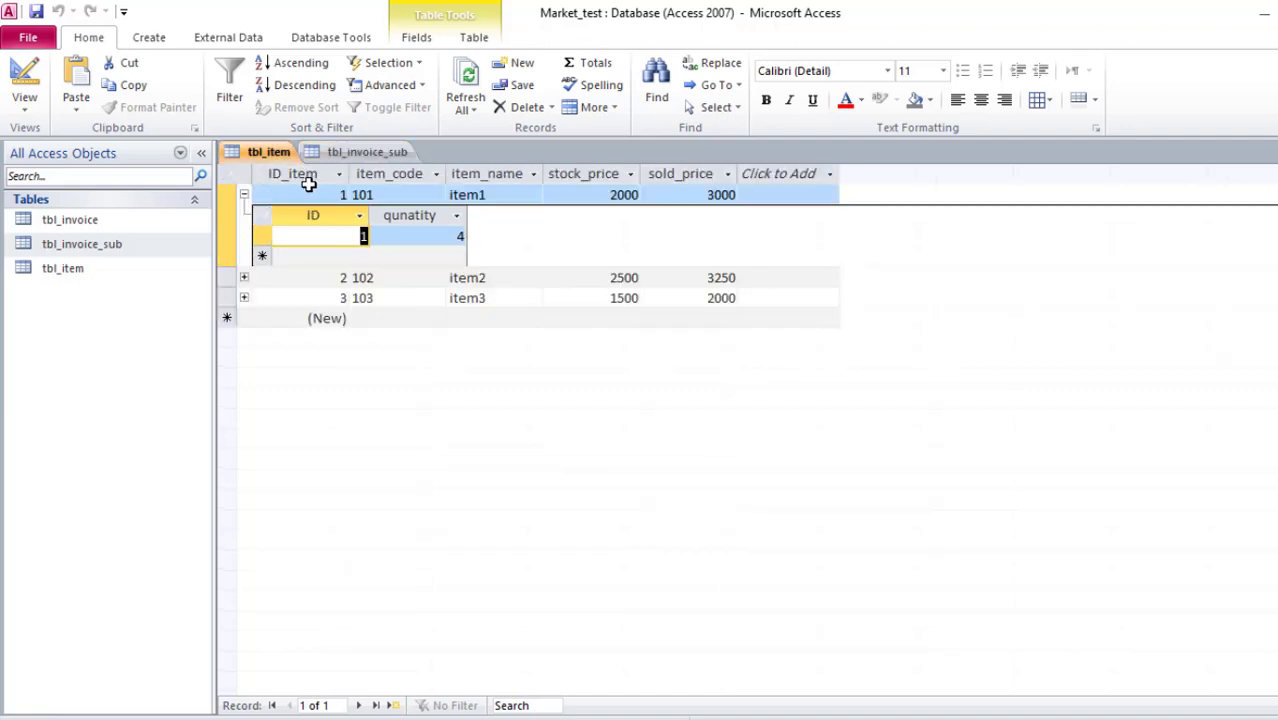
click(348, 194)
click(357, 154)
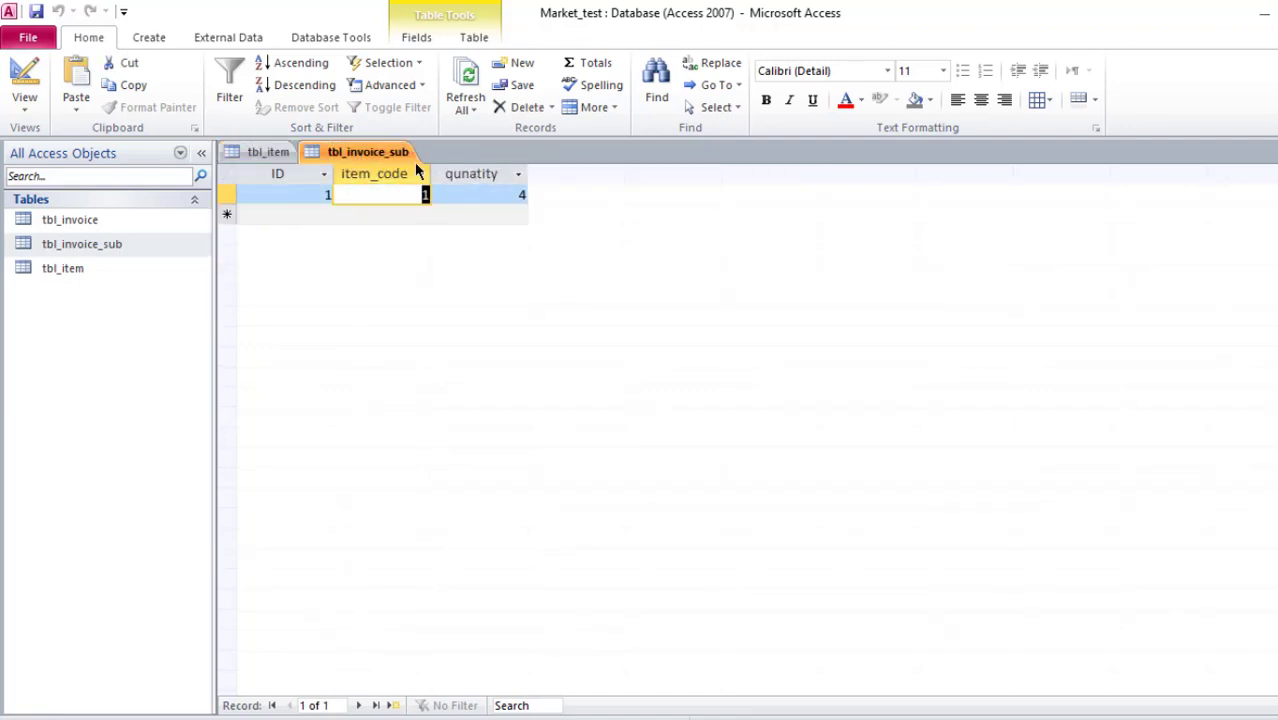
drag(499, 191, 540, 191)
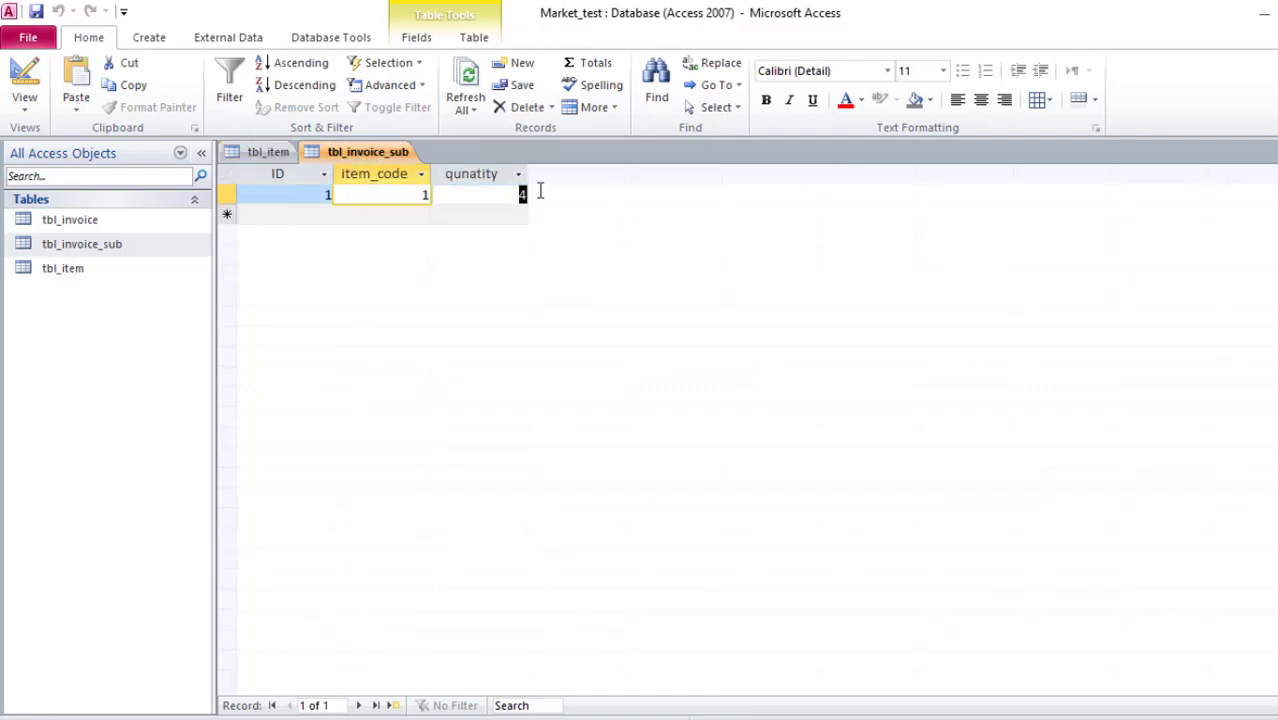
right_click(336, 152)
click(375, 209)
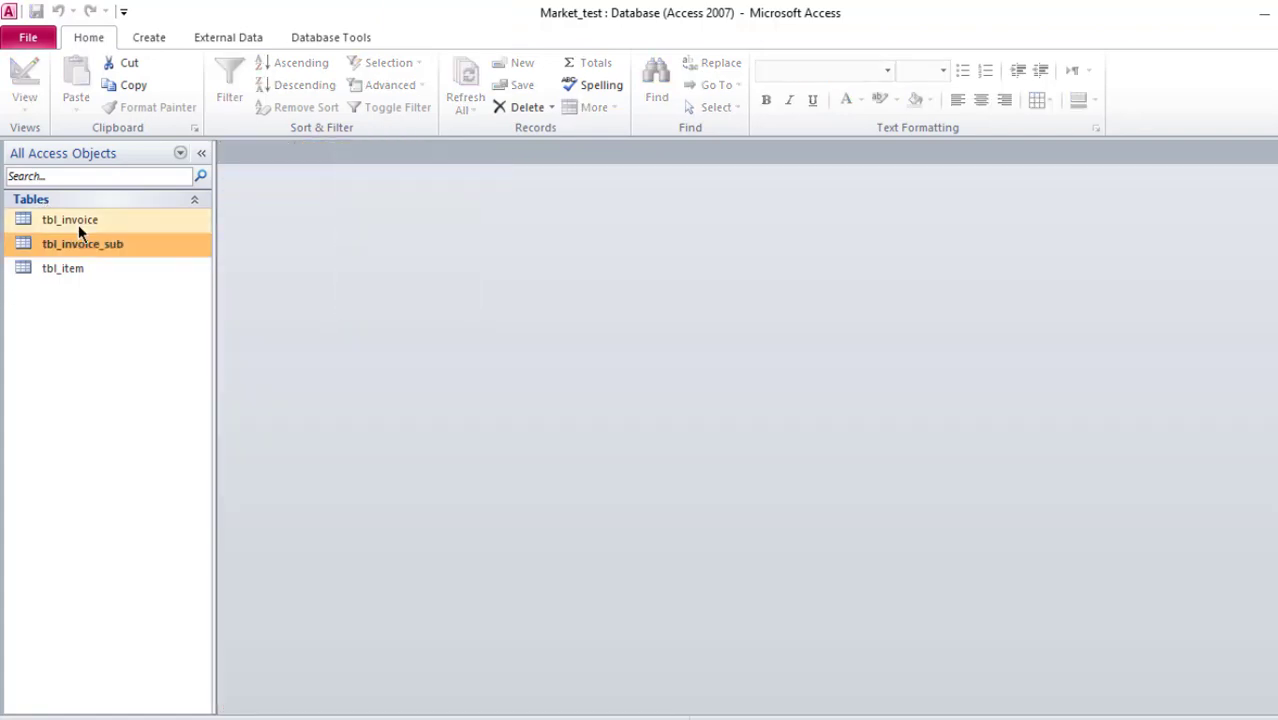
Reopen the Relationships window and move the tbl_item box up beyond tbl_invoice_sub, roughly level with tbl_invoice.
click(336, 37)
click(228, 95)
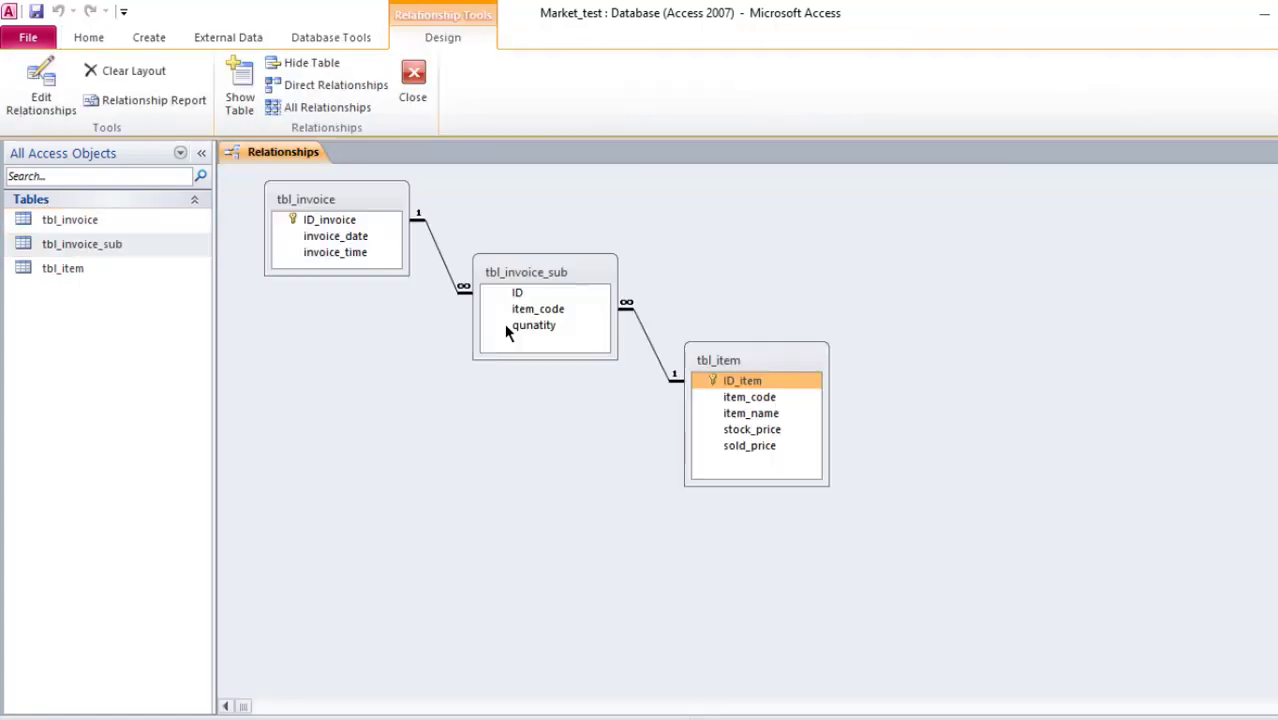
drag(729, 359, 786, 220)
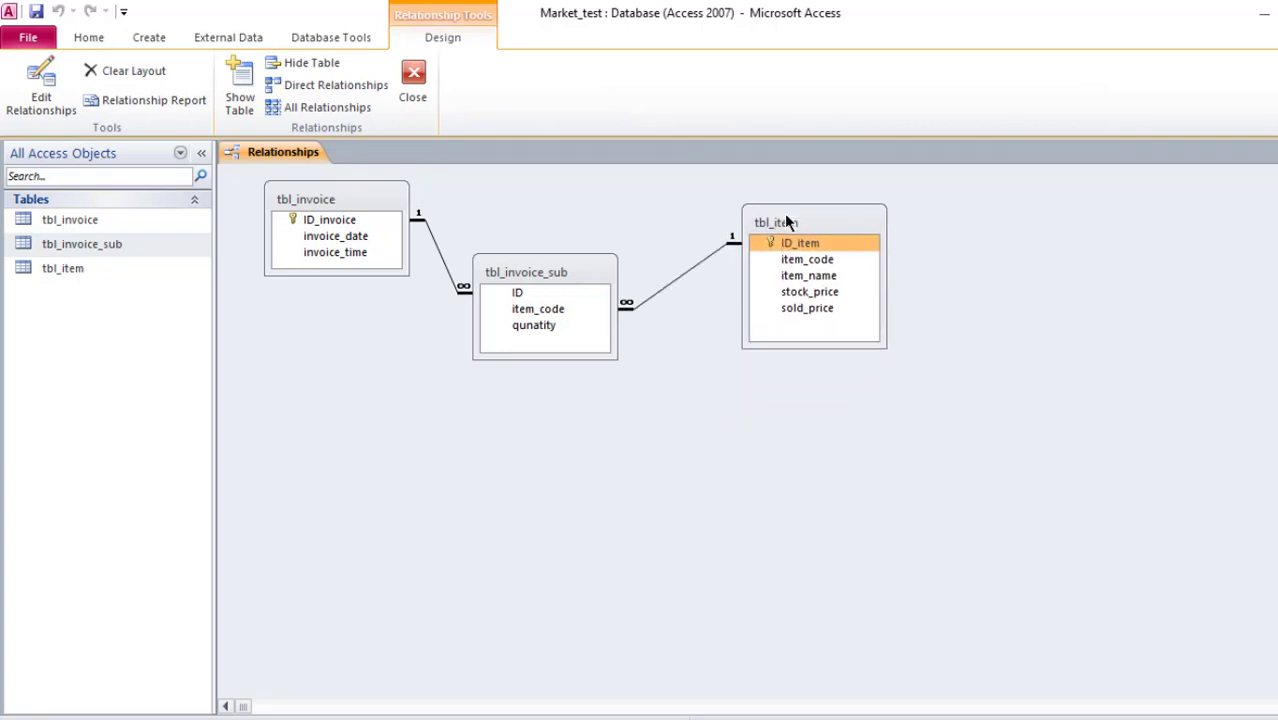
Examine the link between ID_invoice in tbl_invoice and ID in tbl_invoice_sub.
click(352, 217)
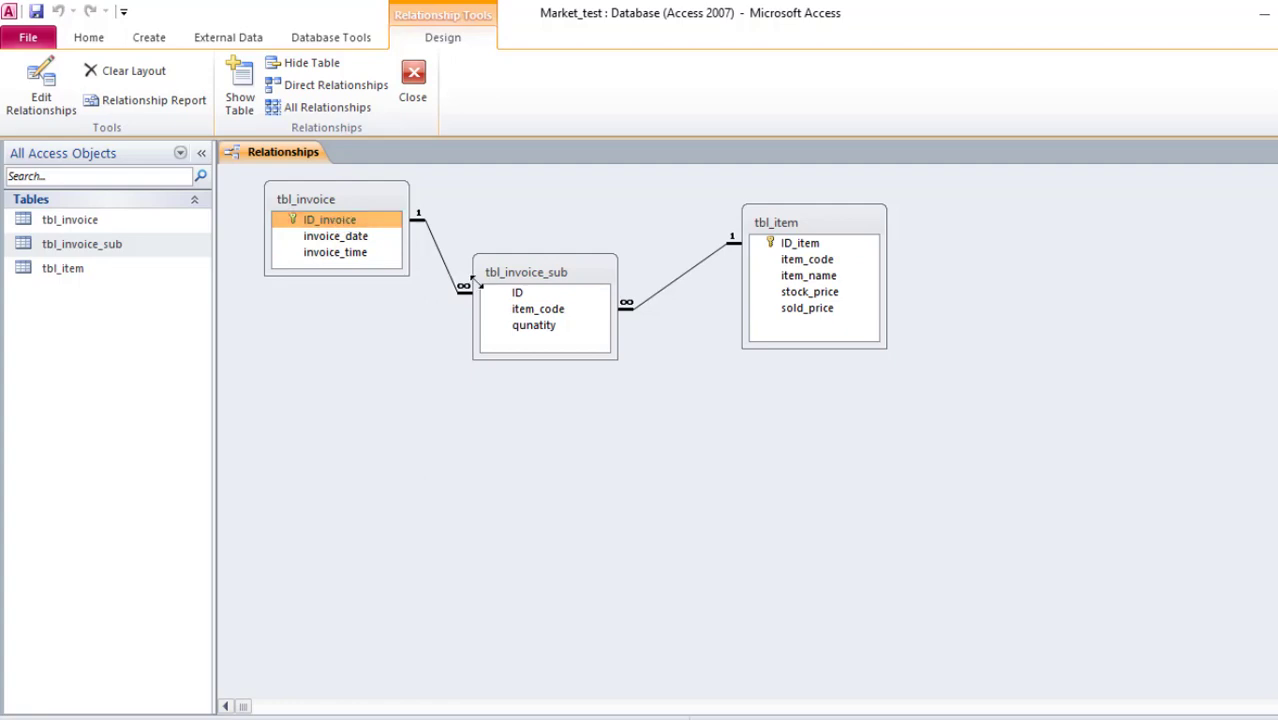
click(516, 293)
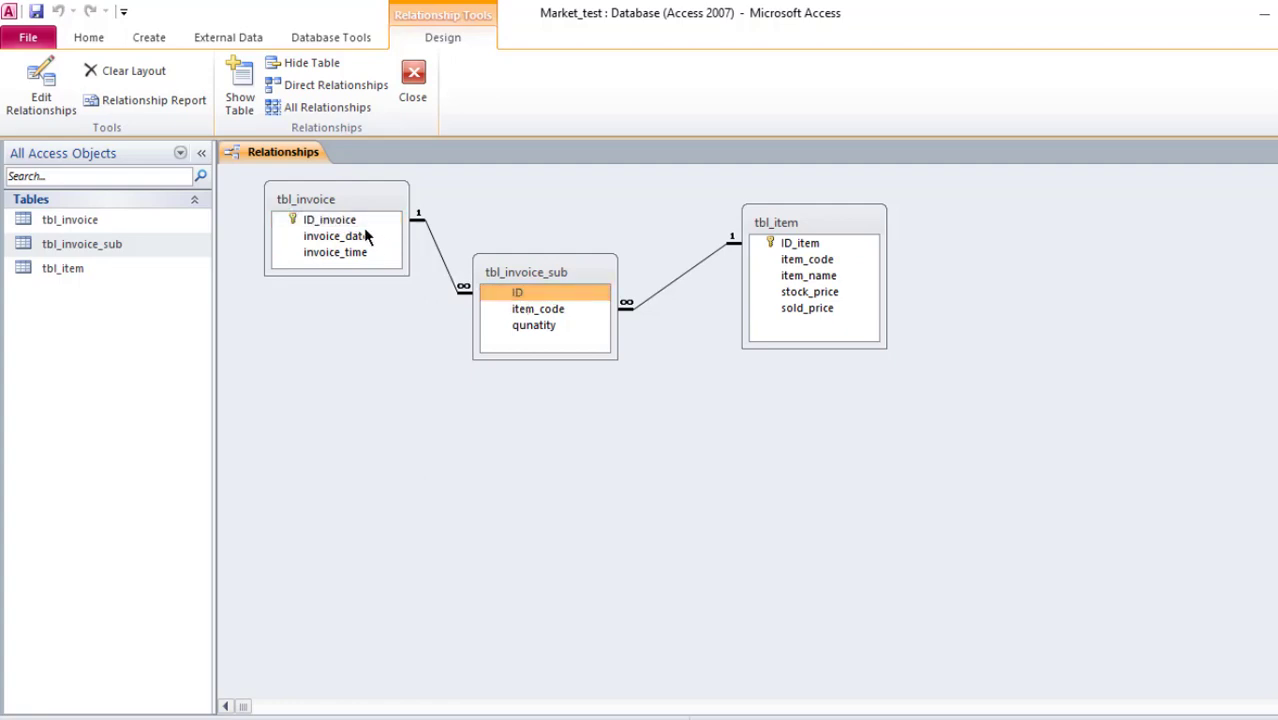
click(338, 220)
click(510, 292)
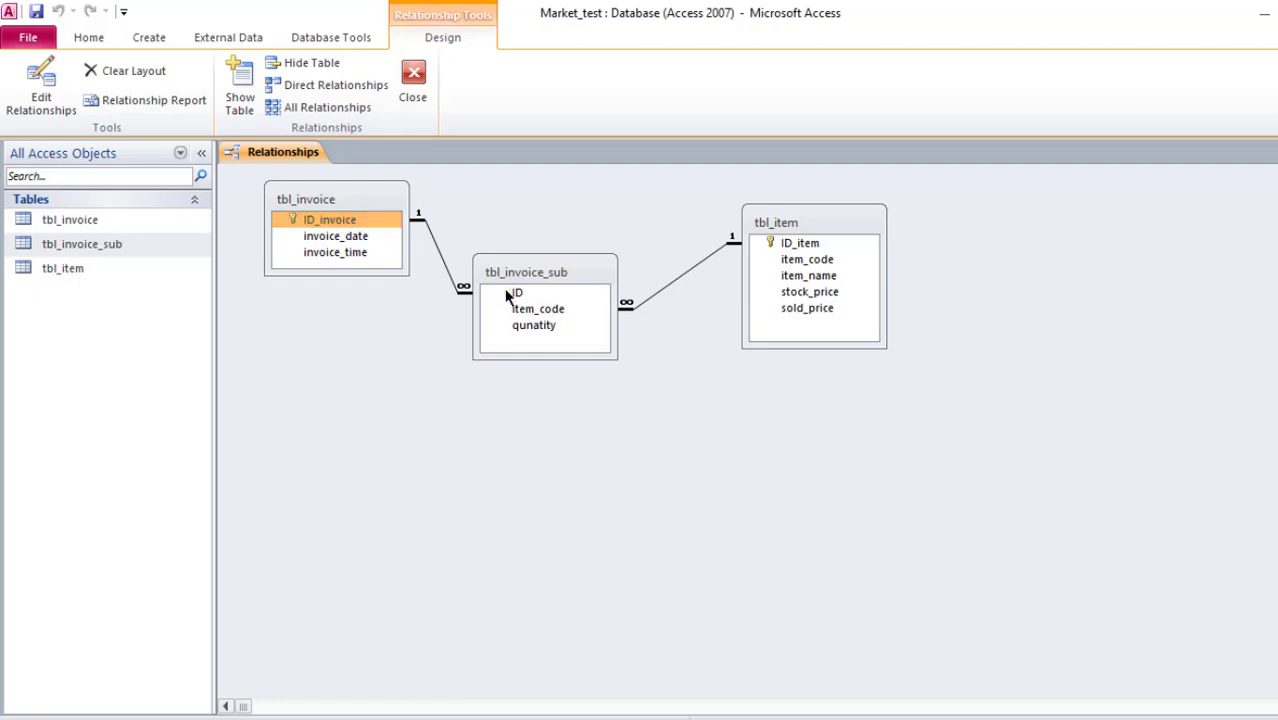
click(343, 216)
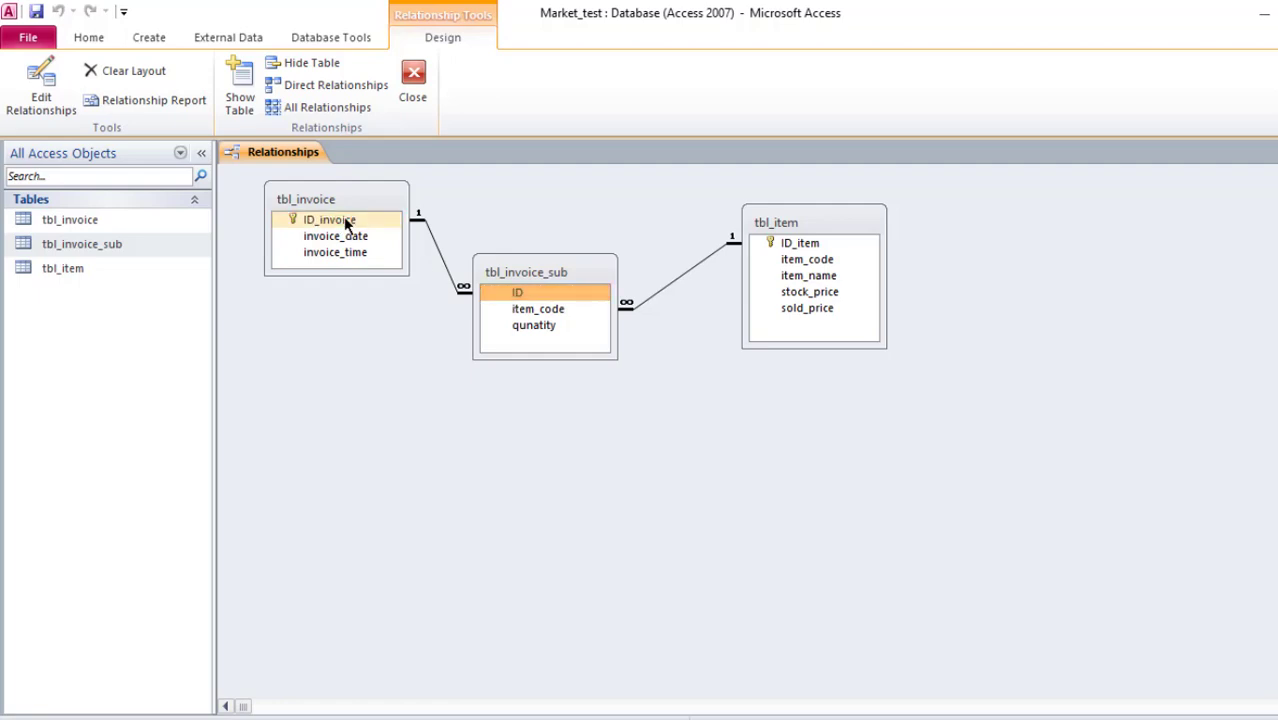
Open tbl_invoice and inspect the related item lines of the first invoice against its ID_invoice.
click(77, 224)
right_click(76, 225)
click(121, 234)
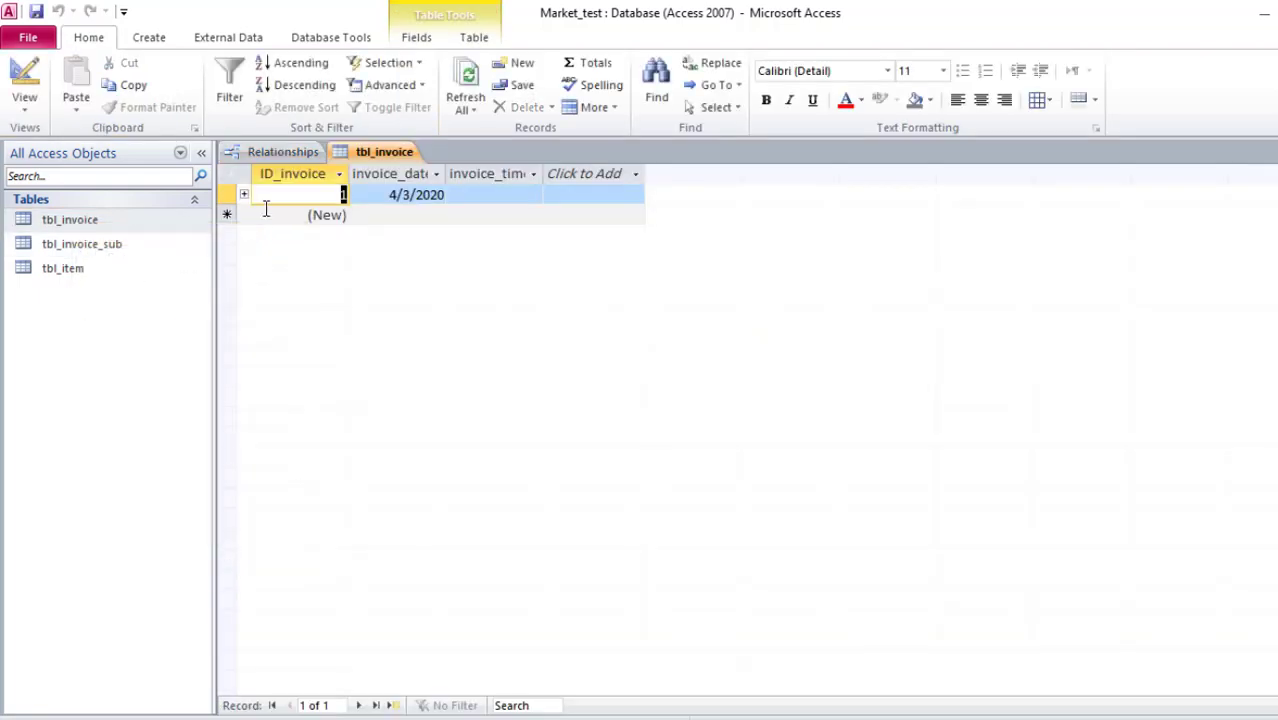
click(244, 196)
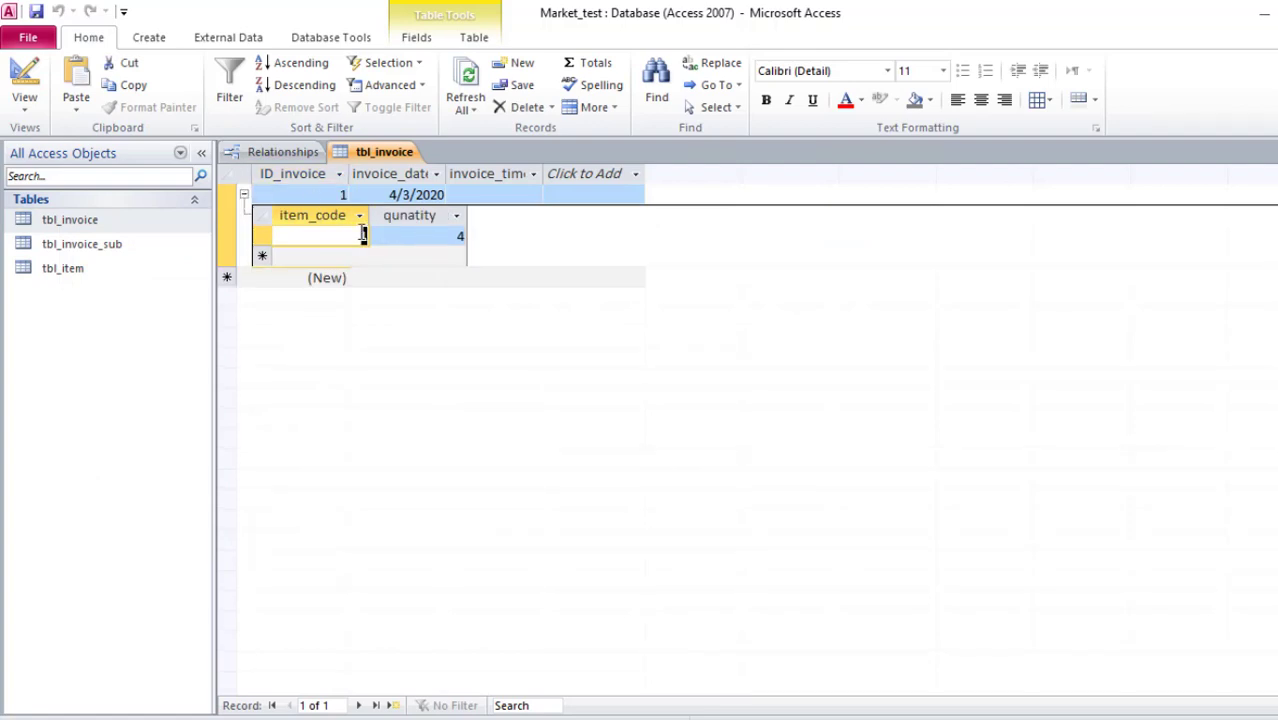
click(244, 195)
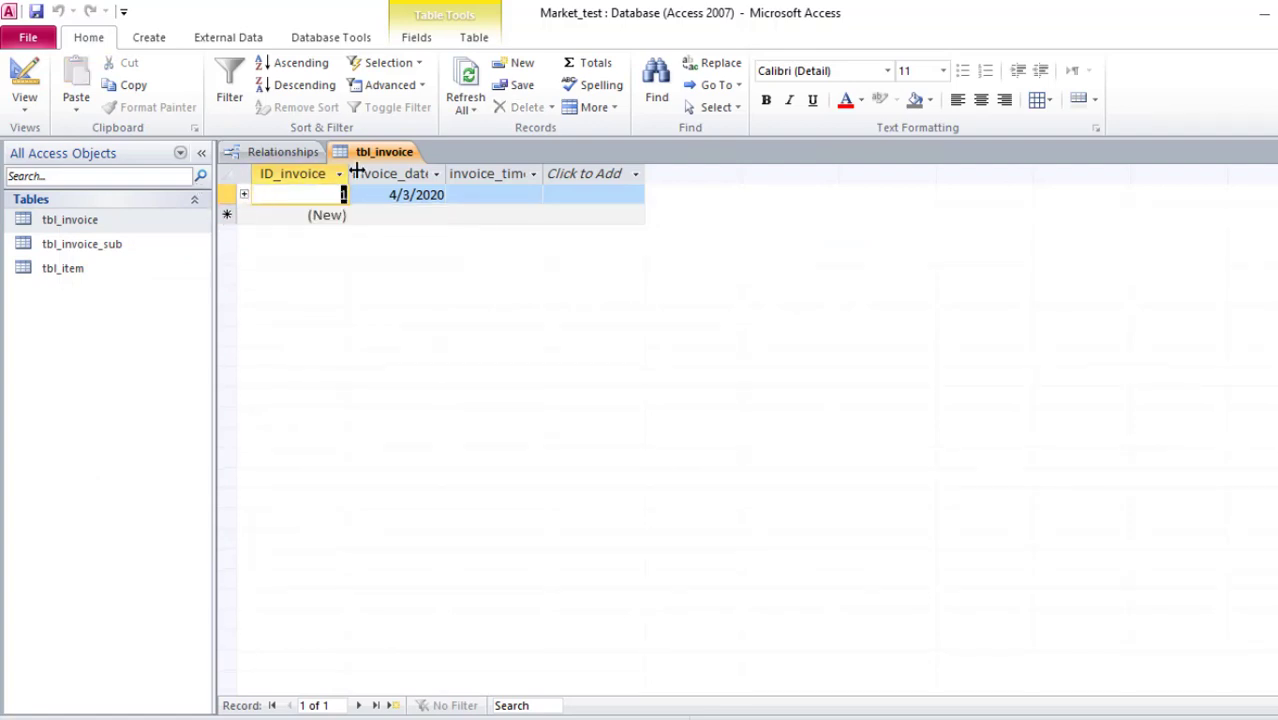
click(244, 194)
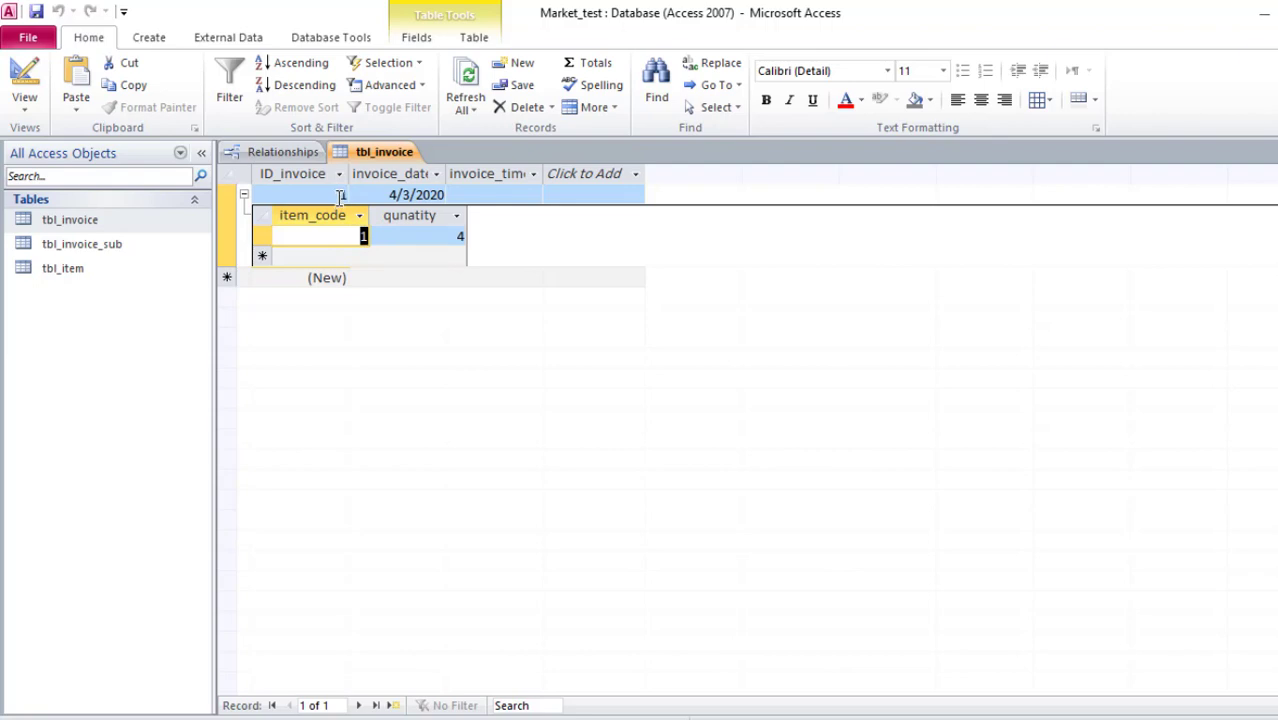
double_click(355, 194)
Review the ID field of tbl_invoice_sub in the relationships, then close all open objects and save the relationship layout.
click(306, 153)
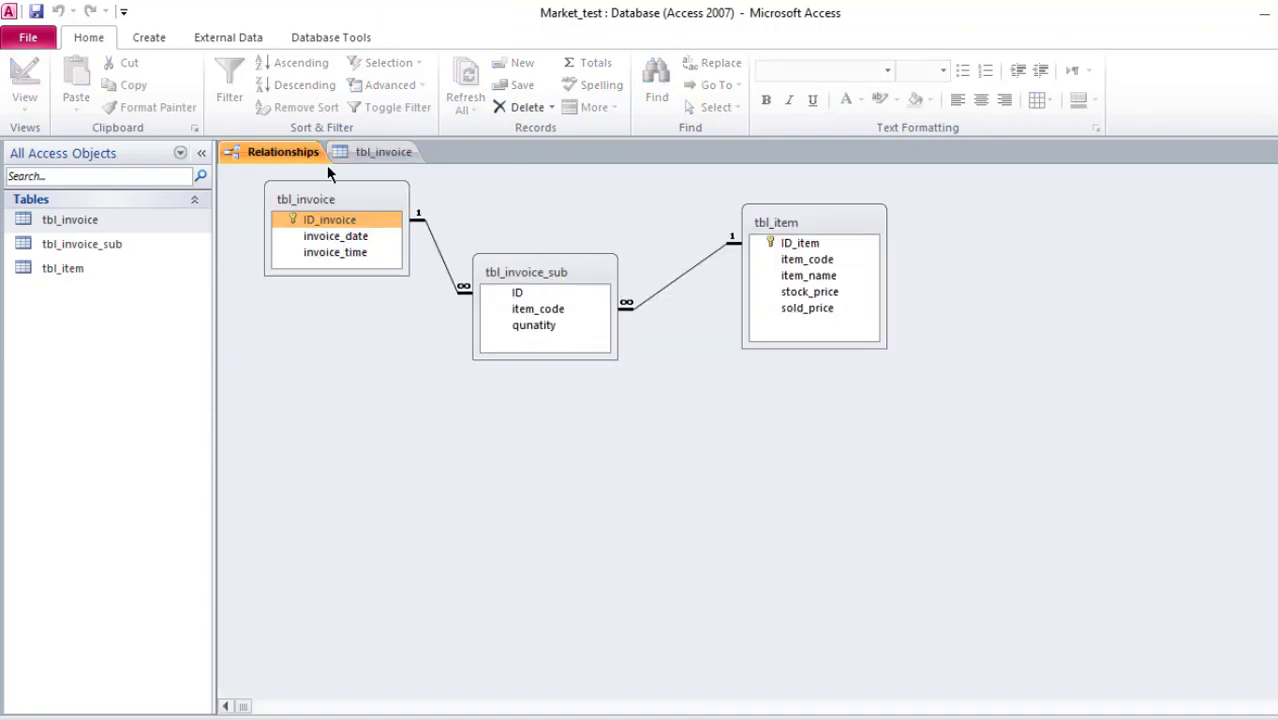
click(519, 269)
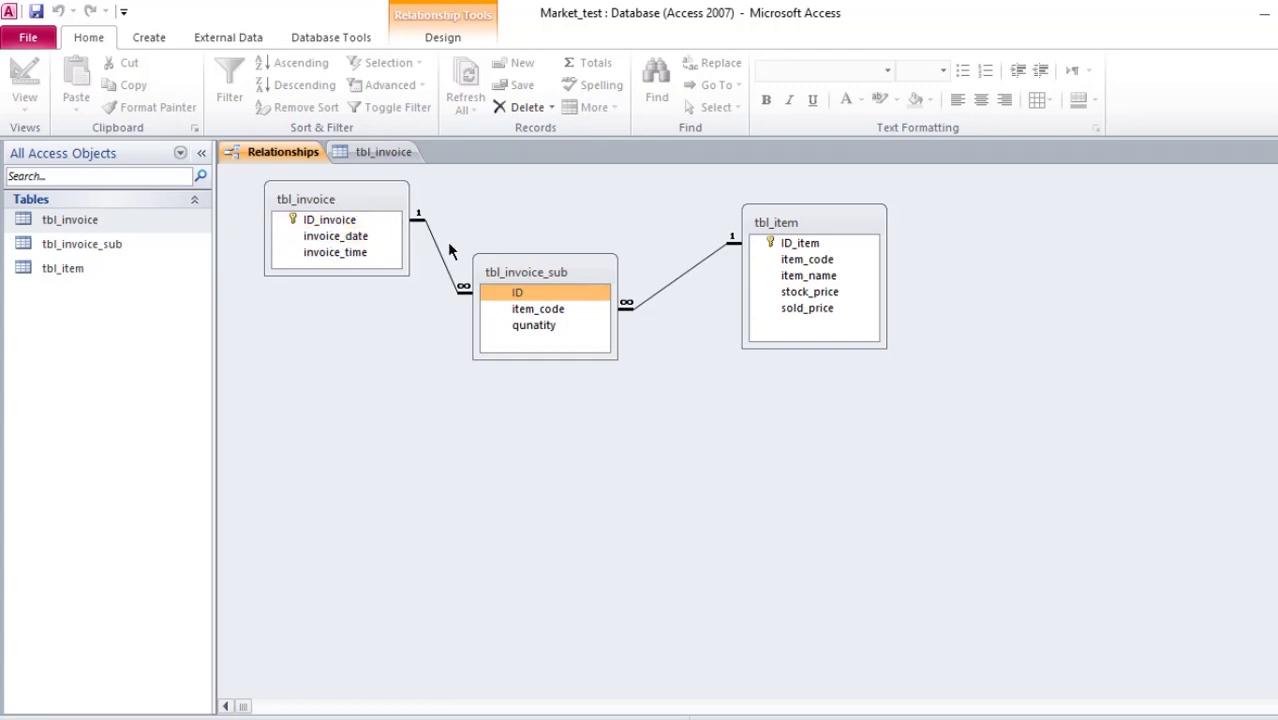
click(518, 292)
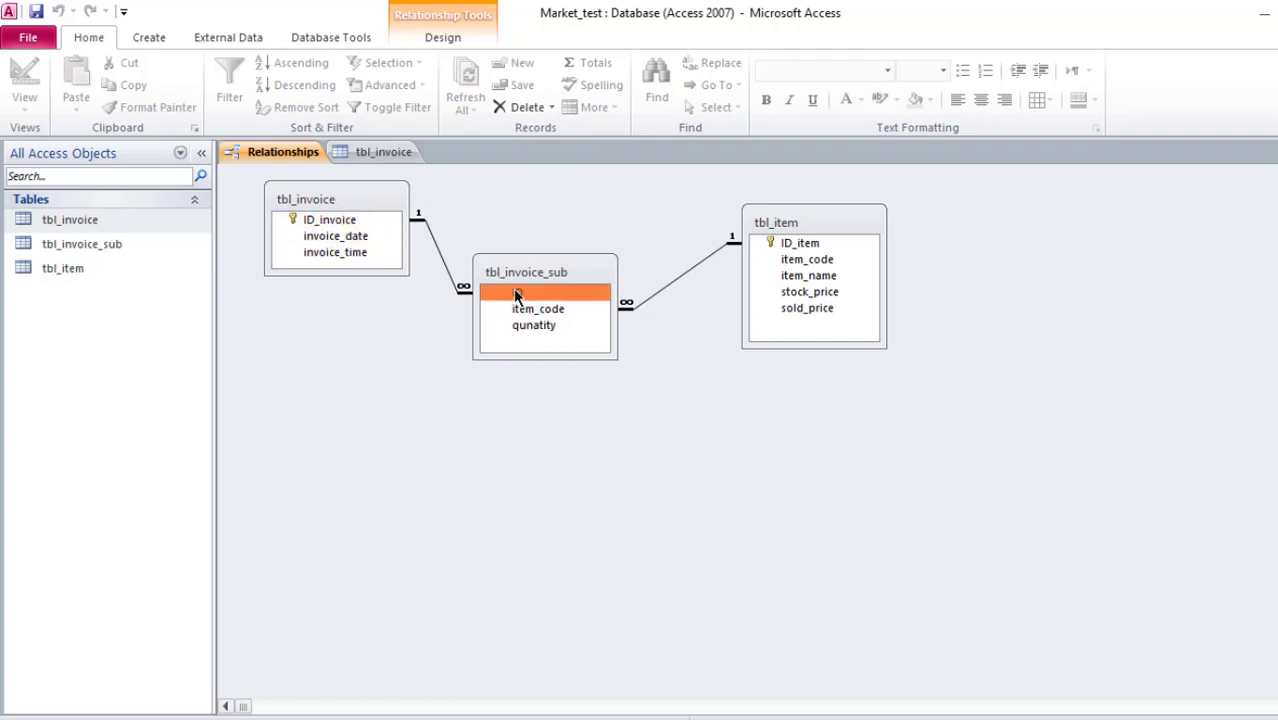
drag(508, 301, 386, 151)
right_click(386, 152)
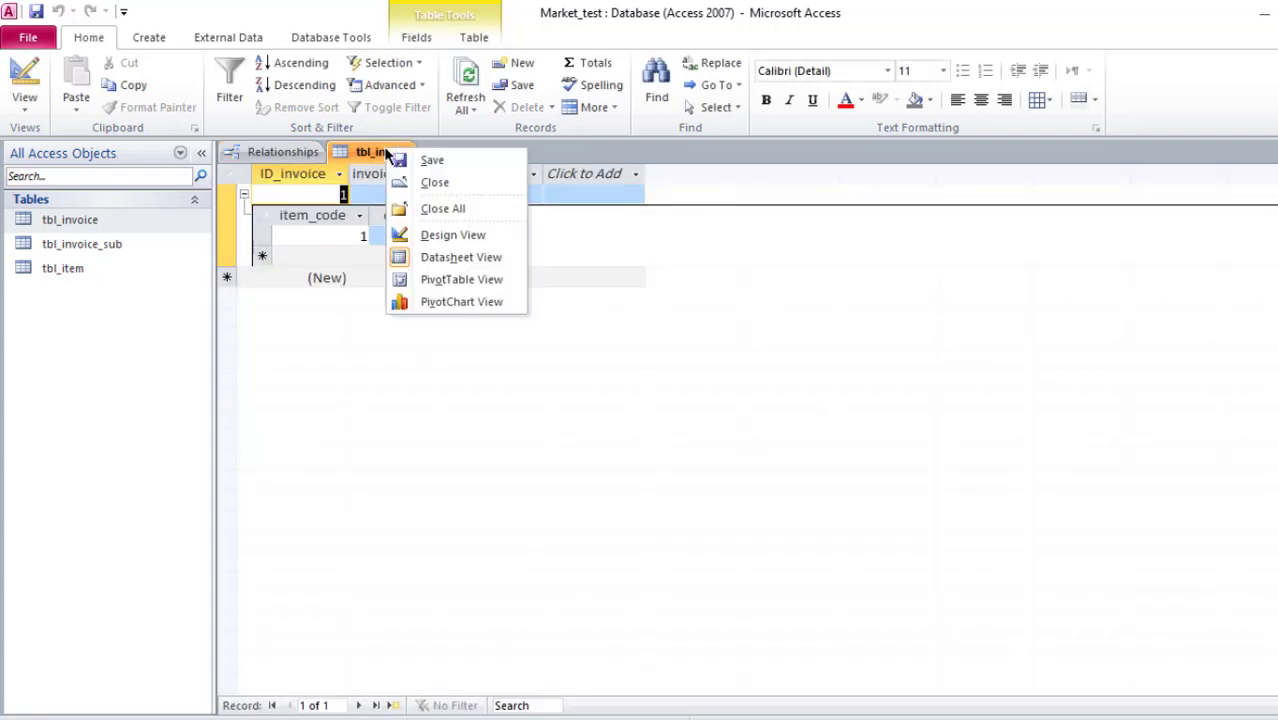
click(436, 206)
click(617, 429)
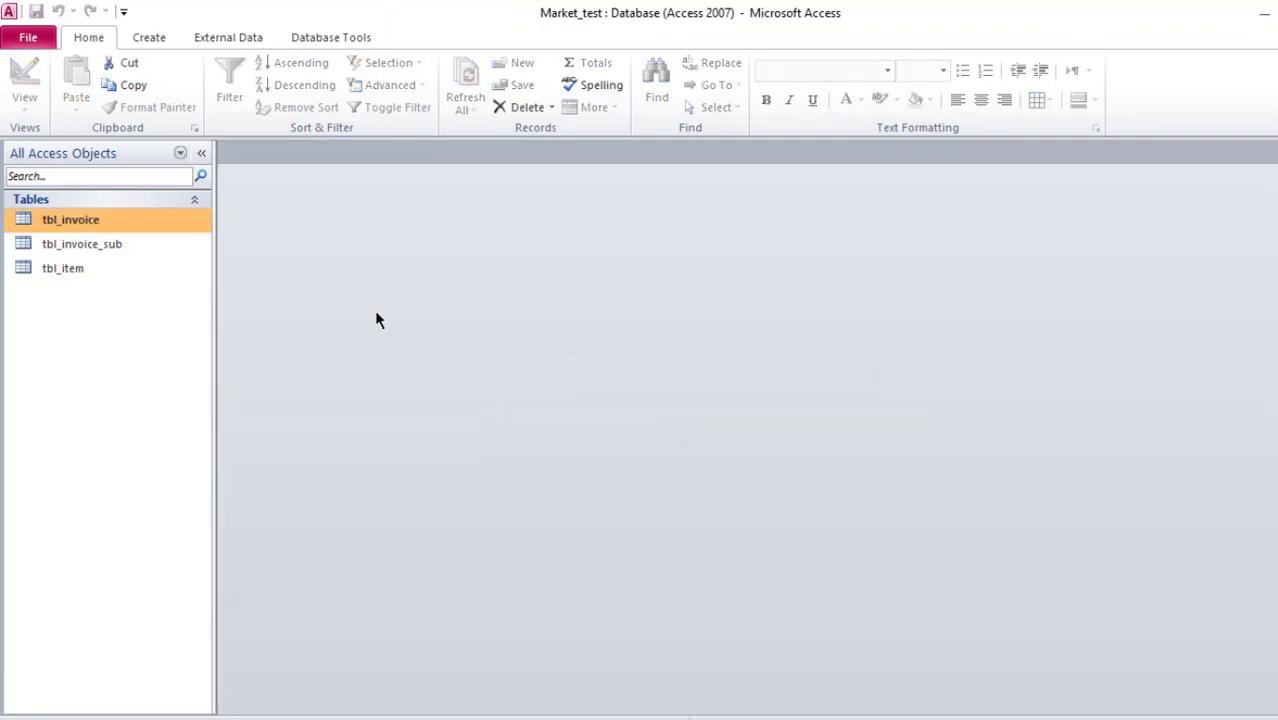